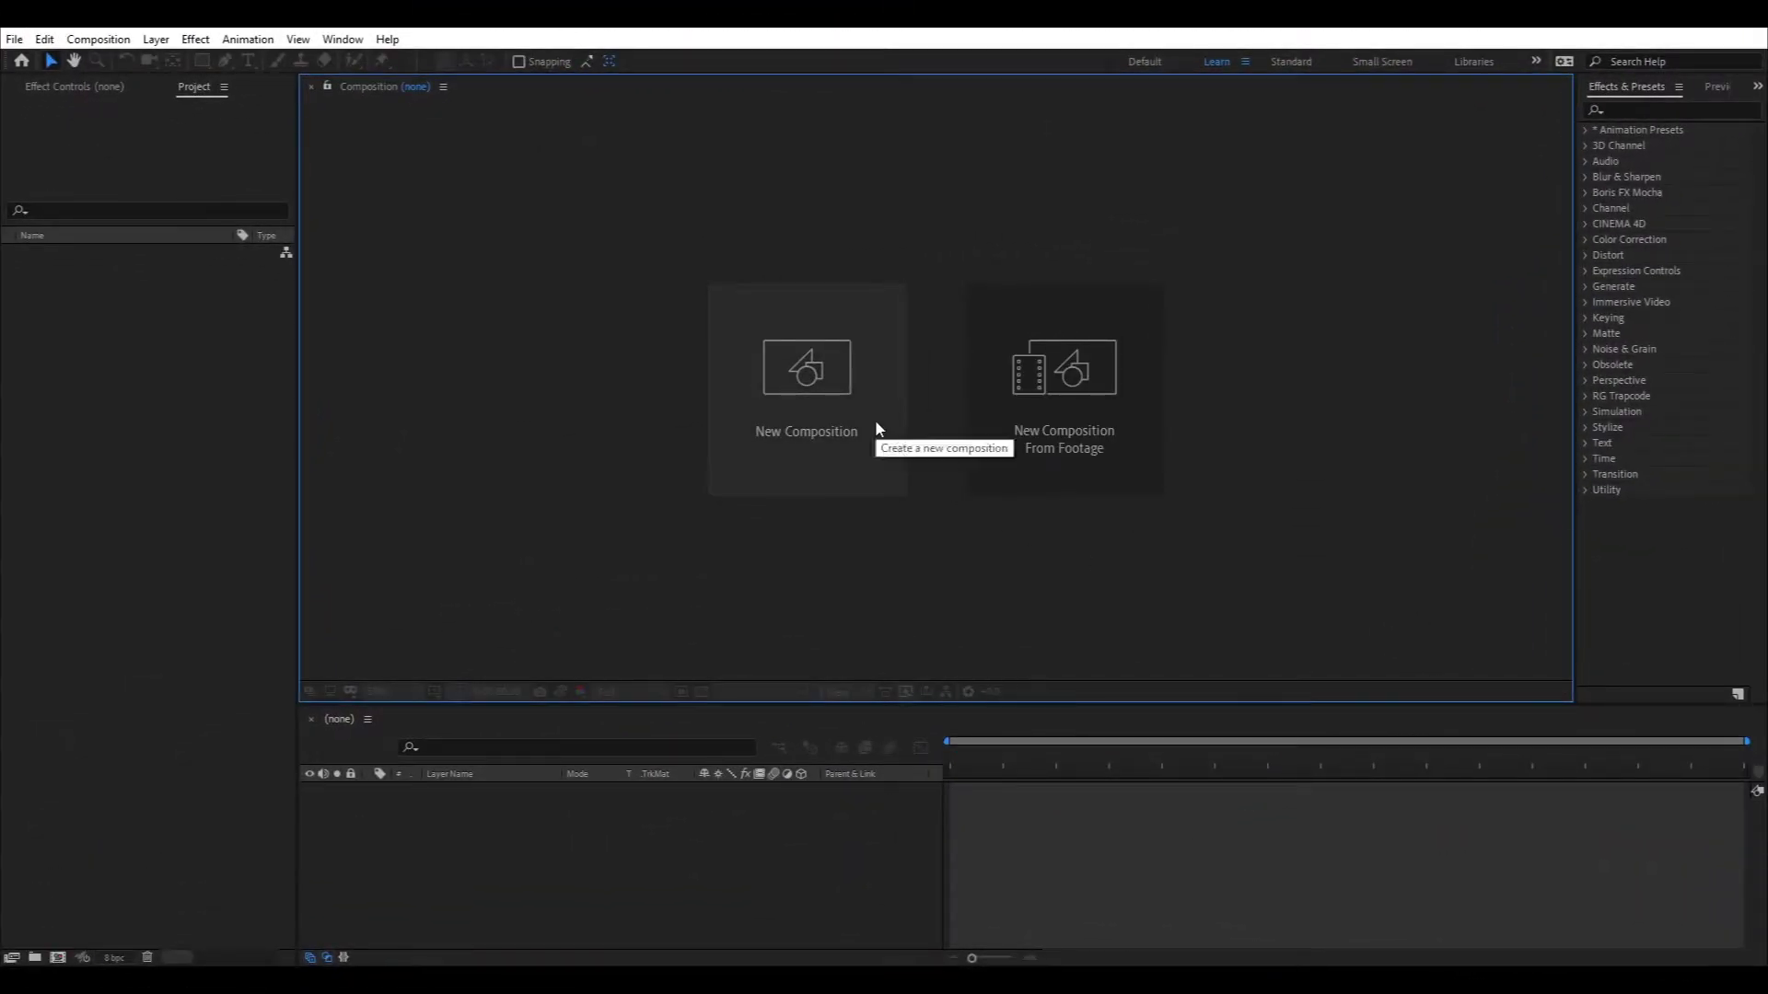
- Create a 1920 × 1080 composition named "simple burst animation" at 60 frames per second with a 5-second duration
click(876, 425)
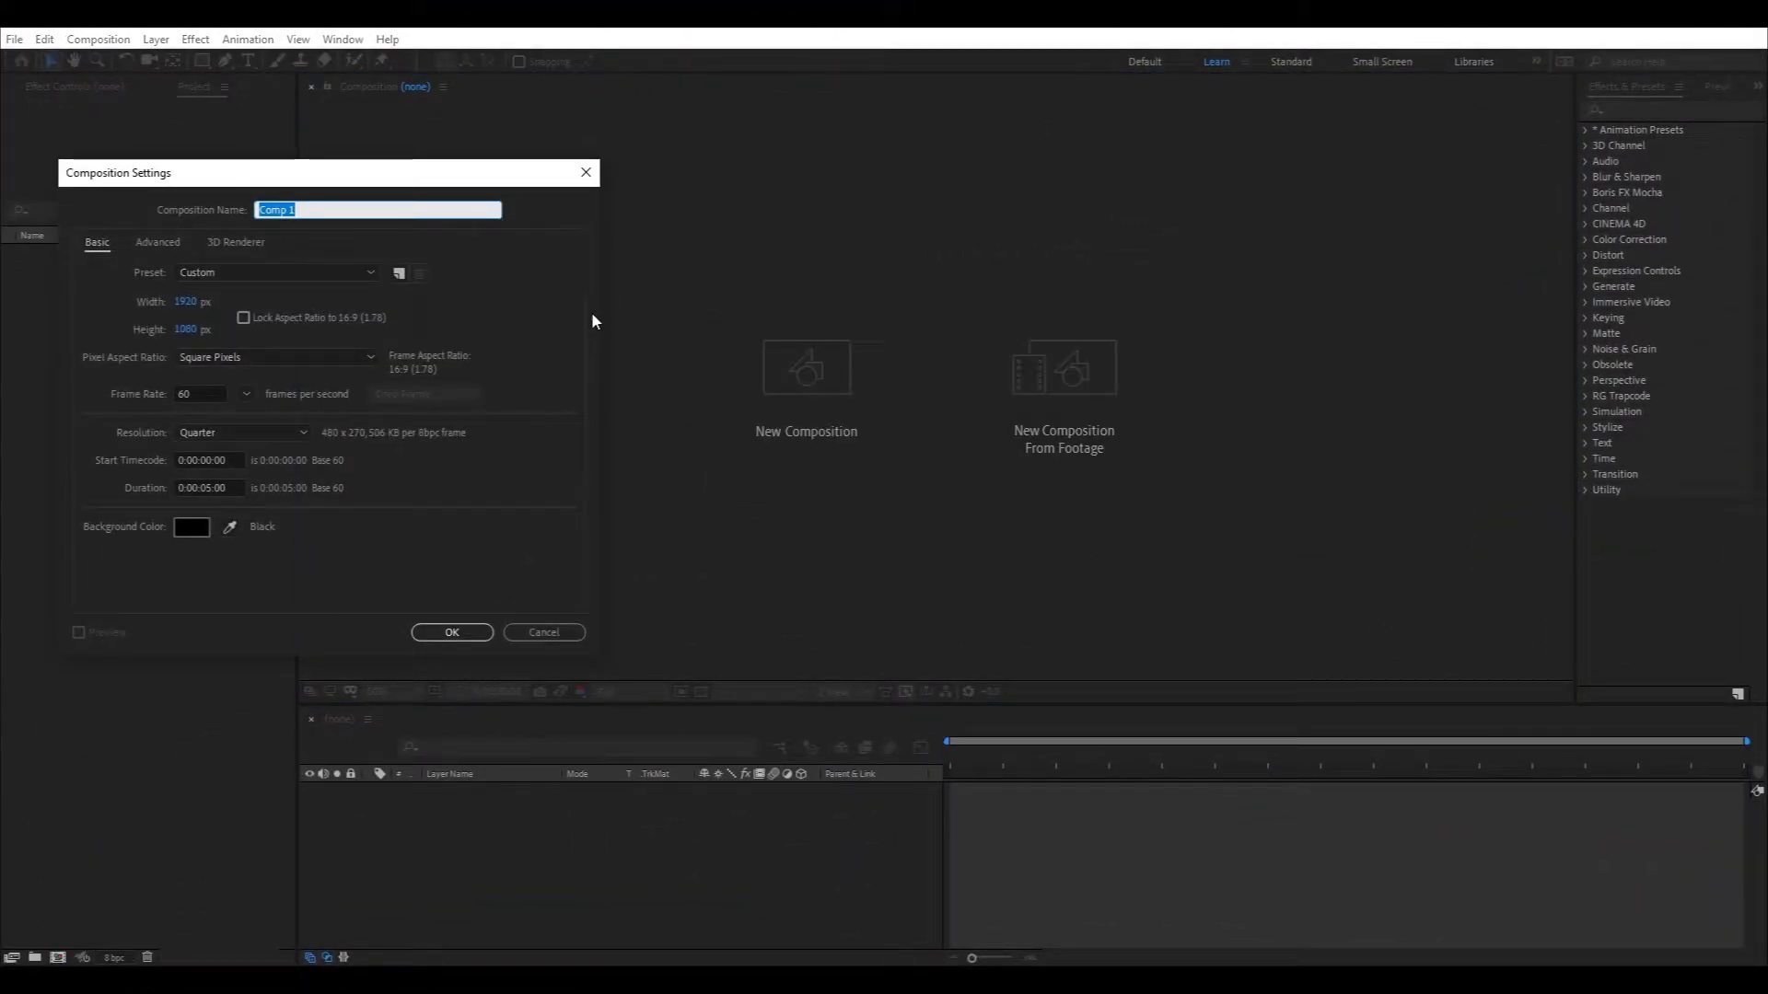
text(simple burst)
key(BackSpace)
key(BackSpace)
text(rst animati)
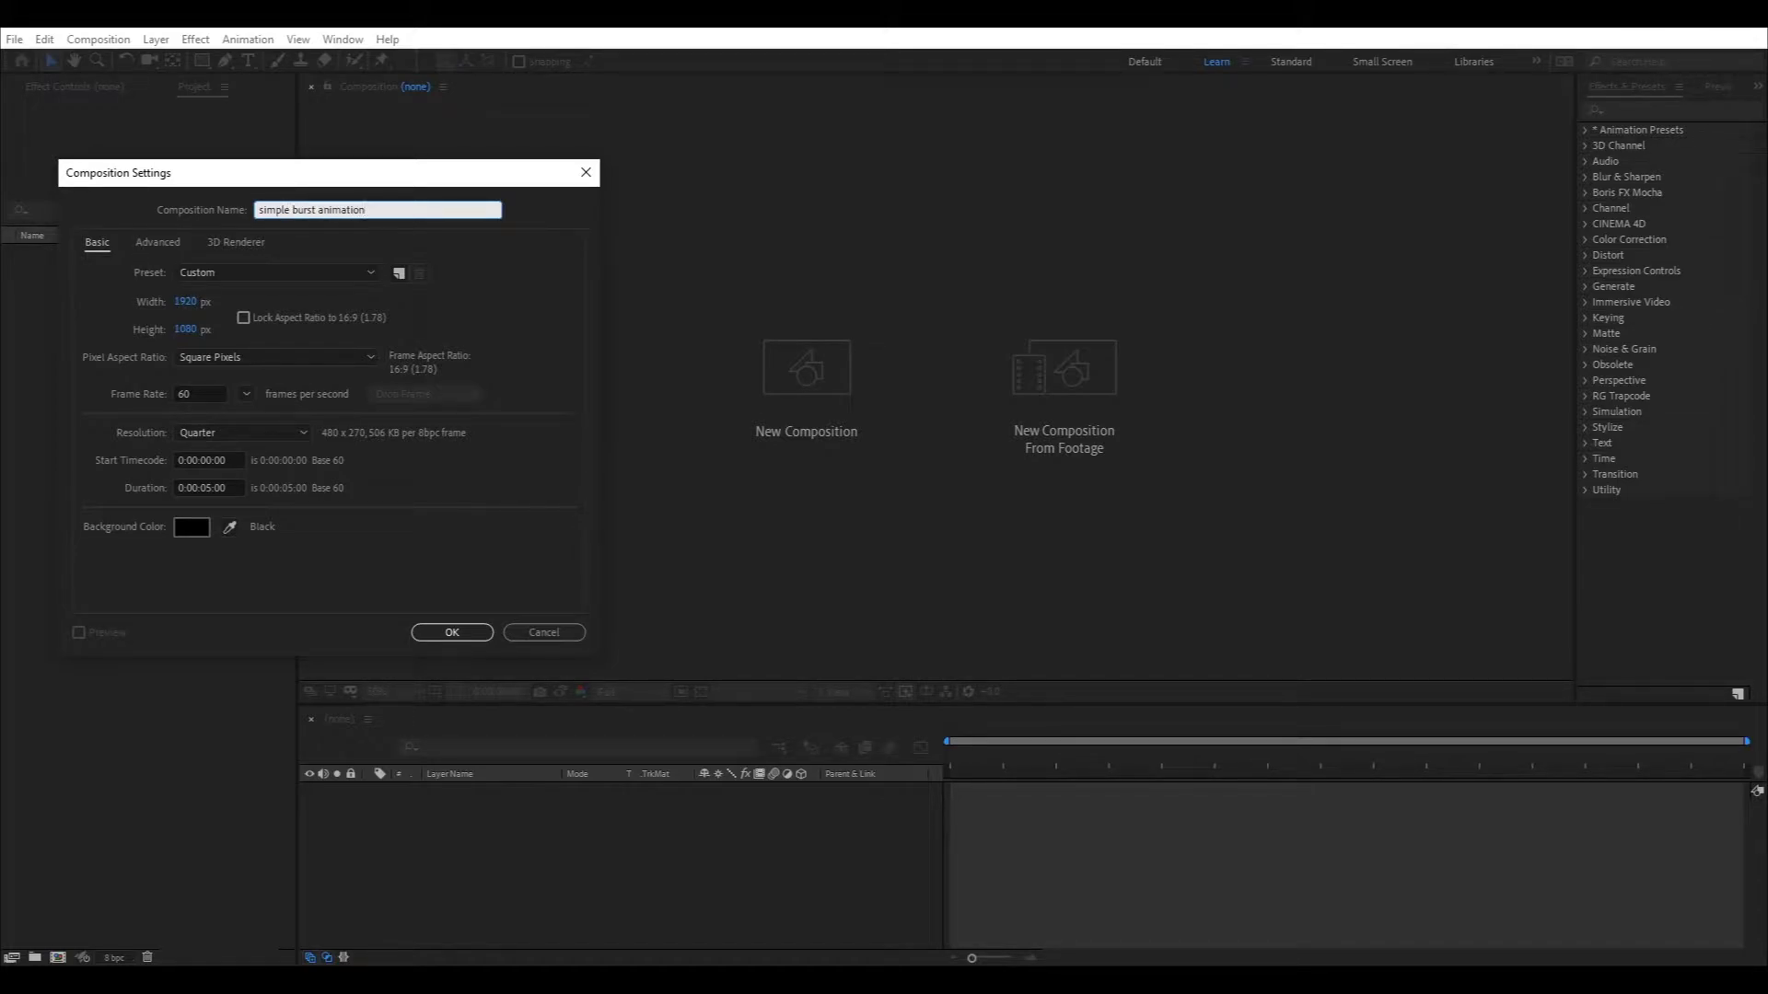
text(on)
click(198, 394)
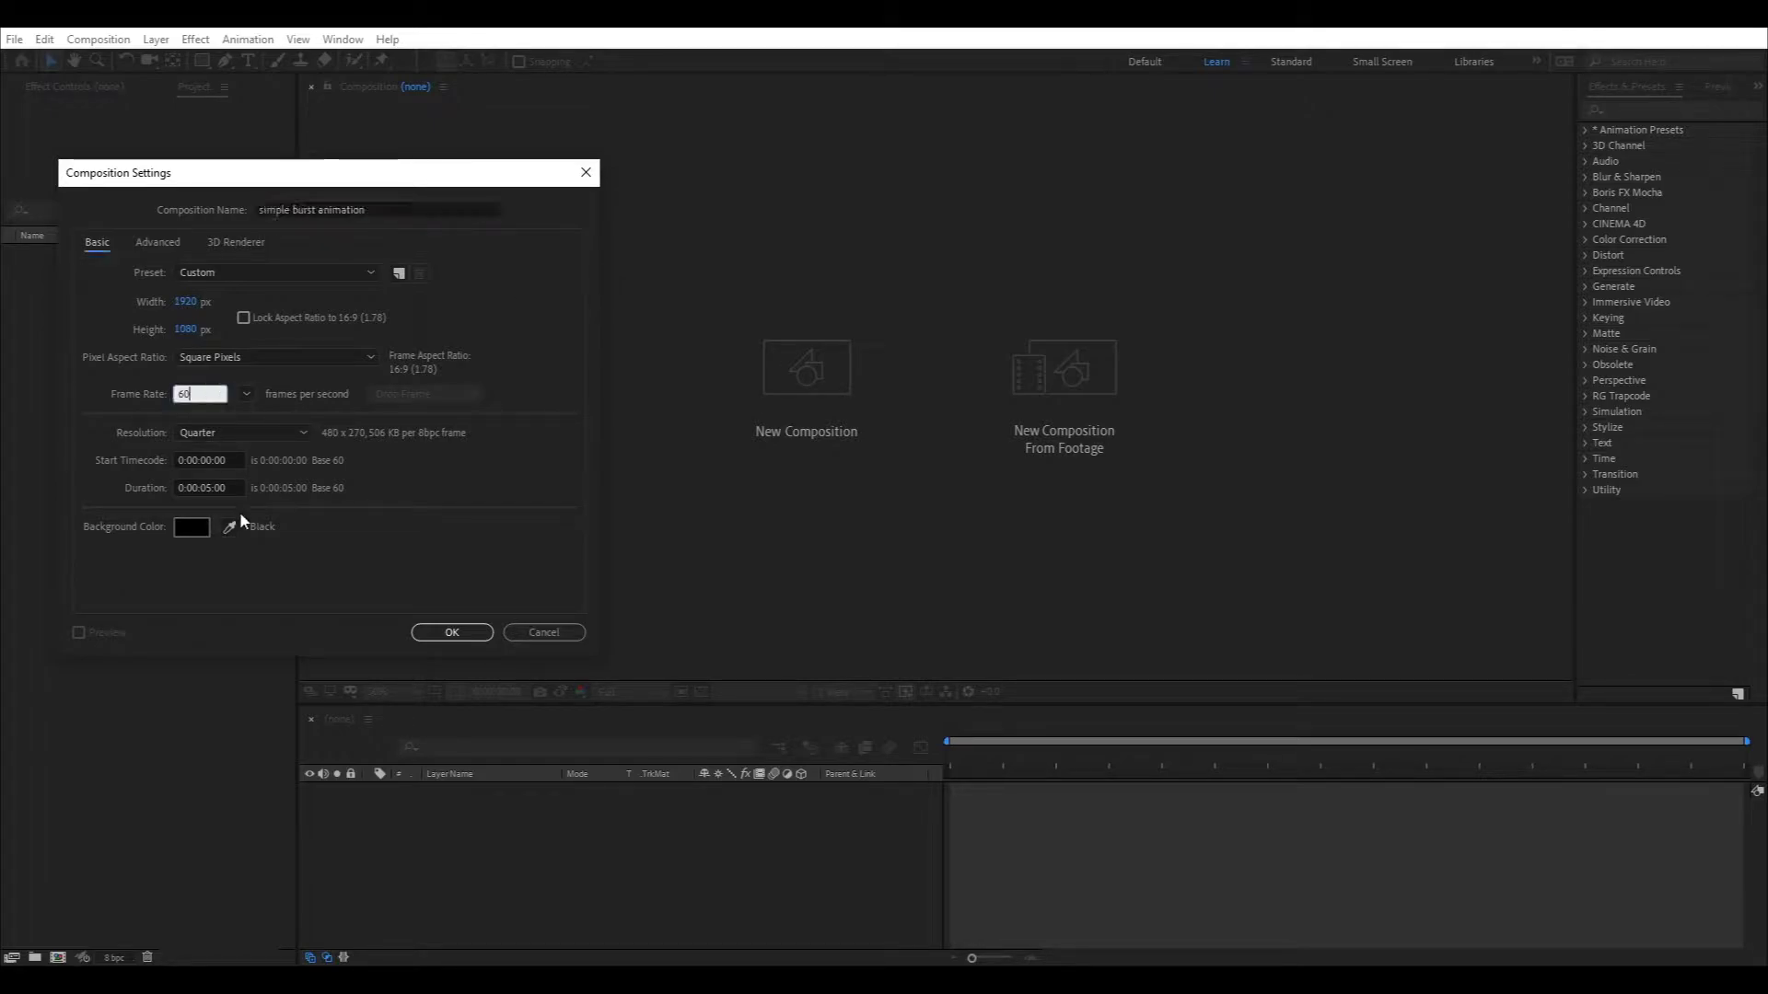
click(235, 489)
click(452, 633)
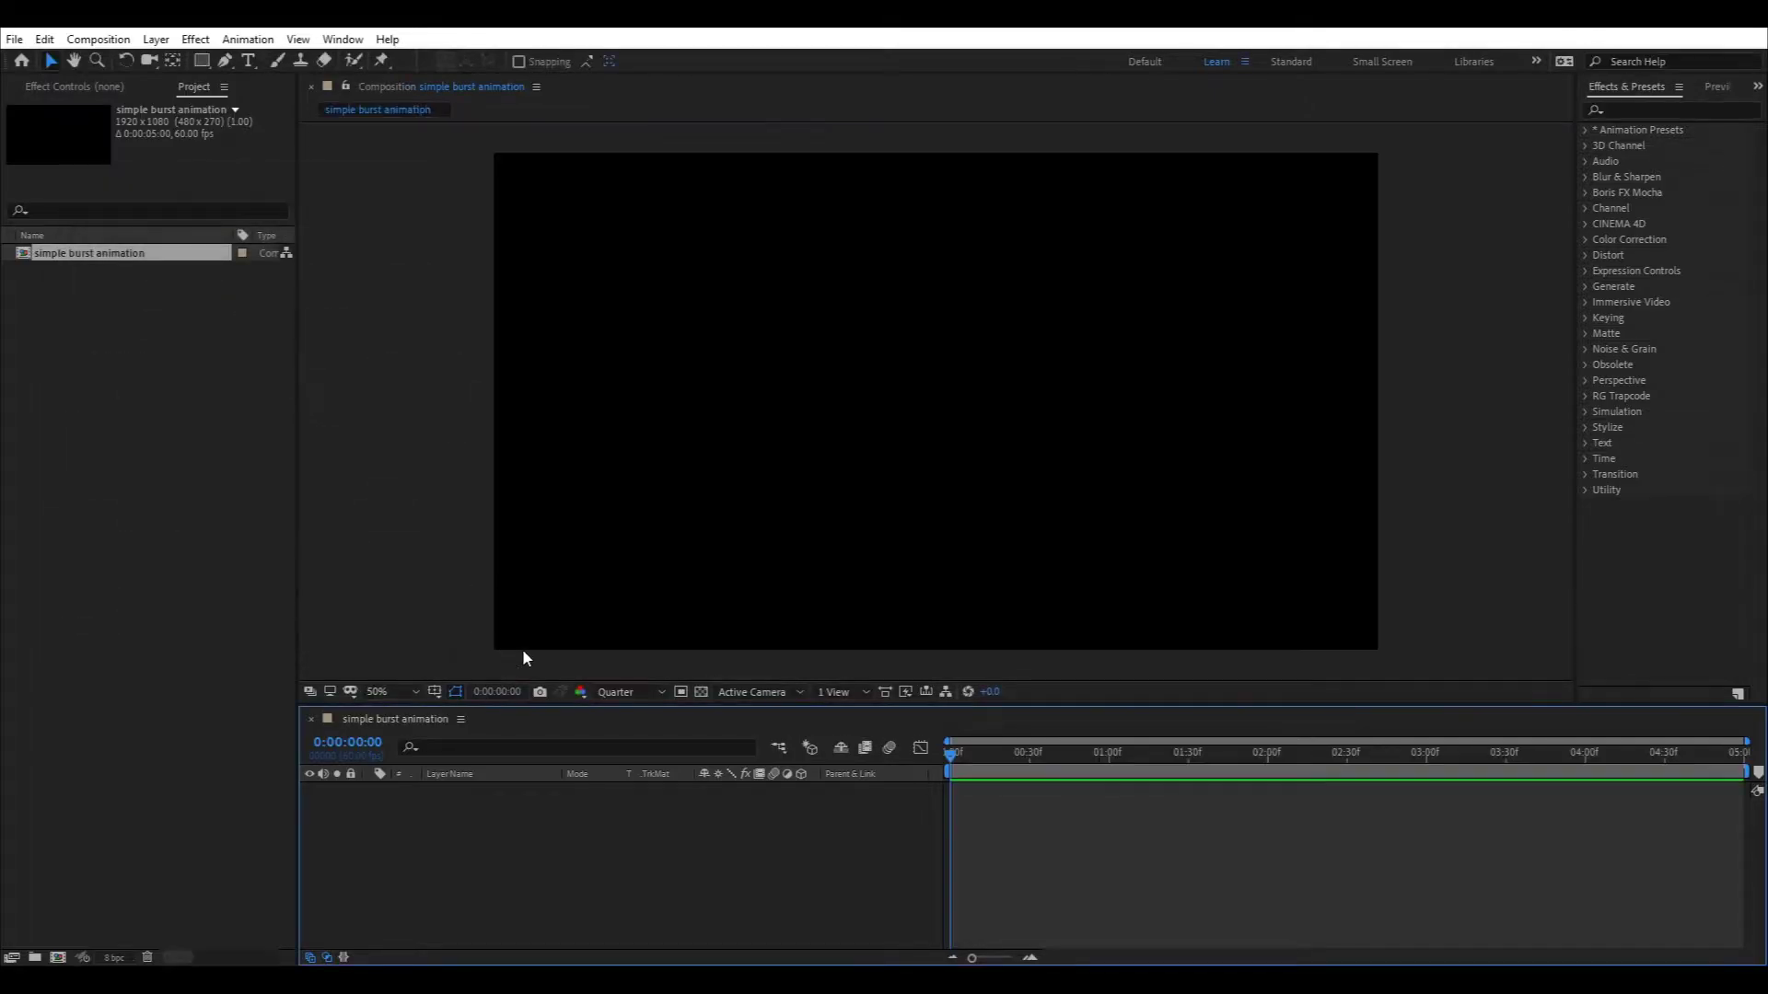
- Choose the Pen tool and set its shape stroke colour to yellow-green
click(225, 60)
click(617, 62)
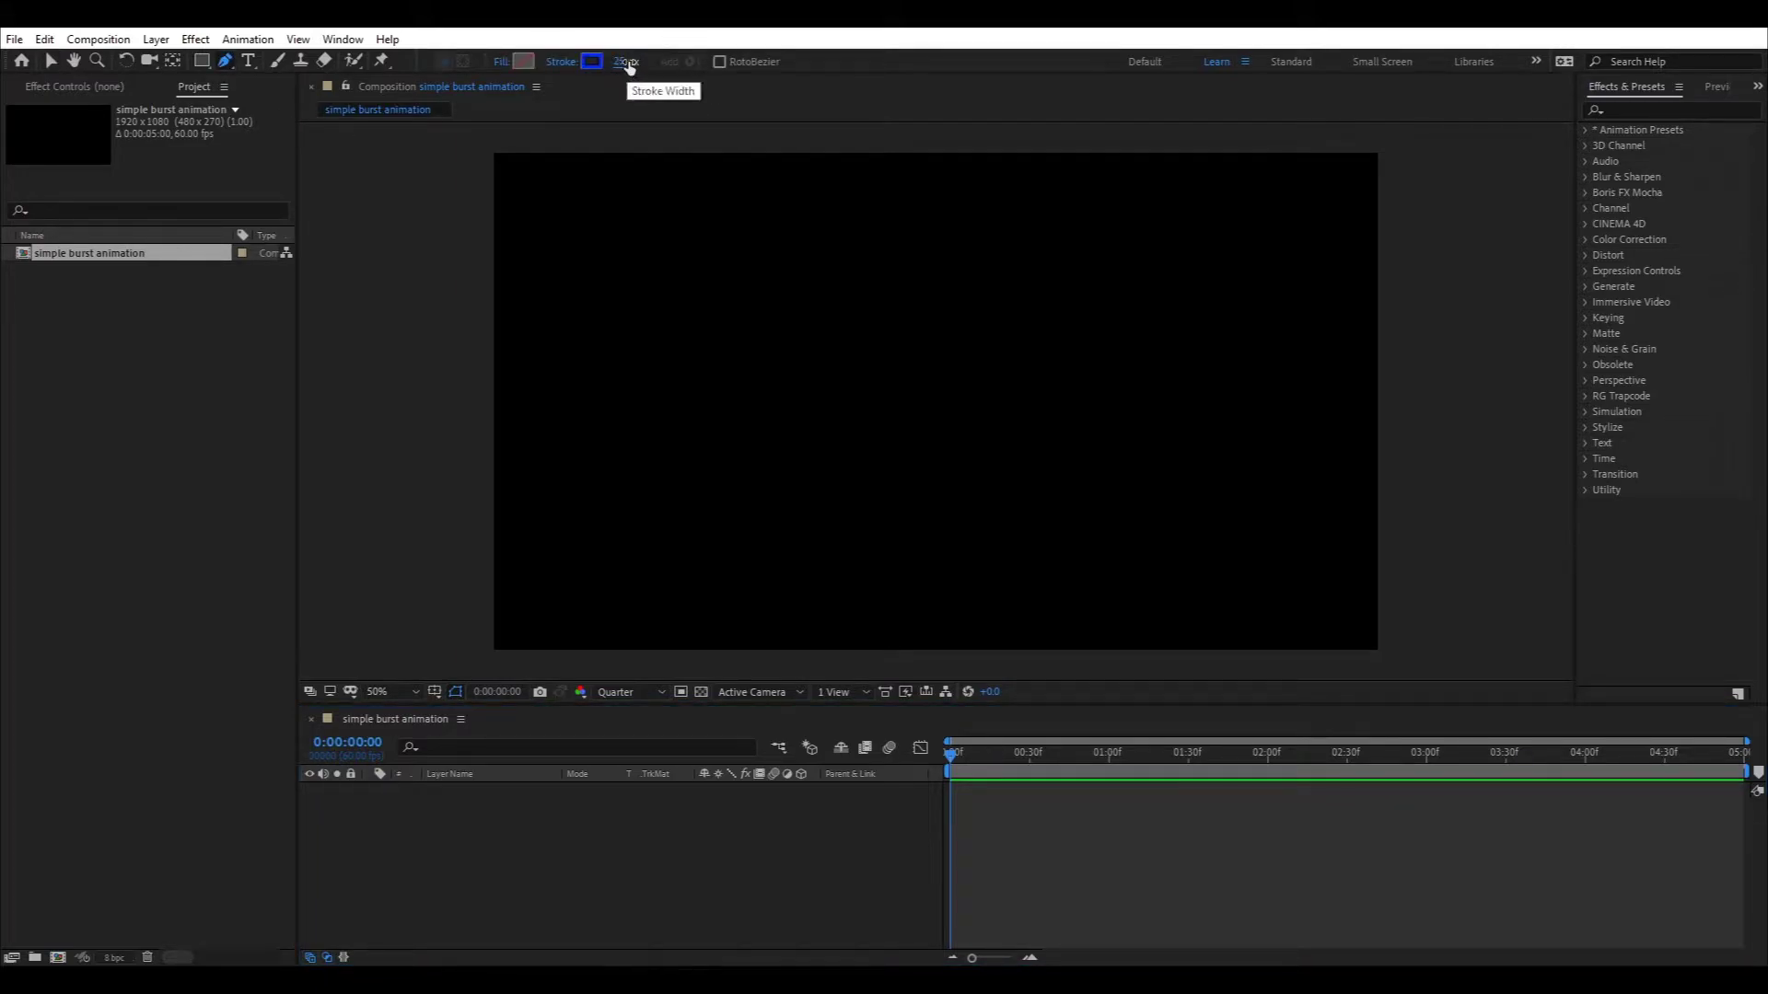
click(591, 61)
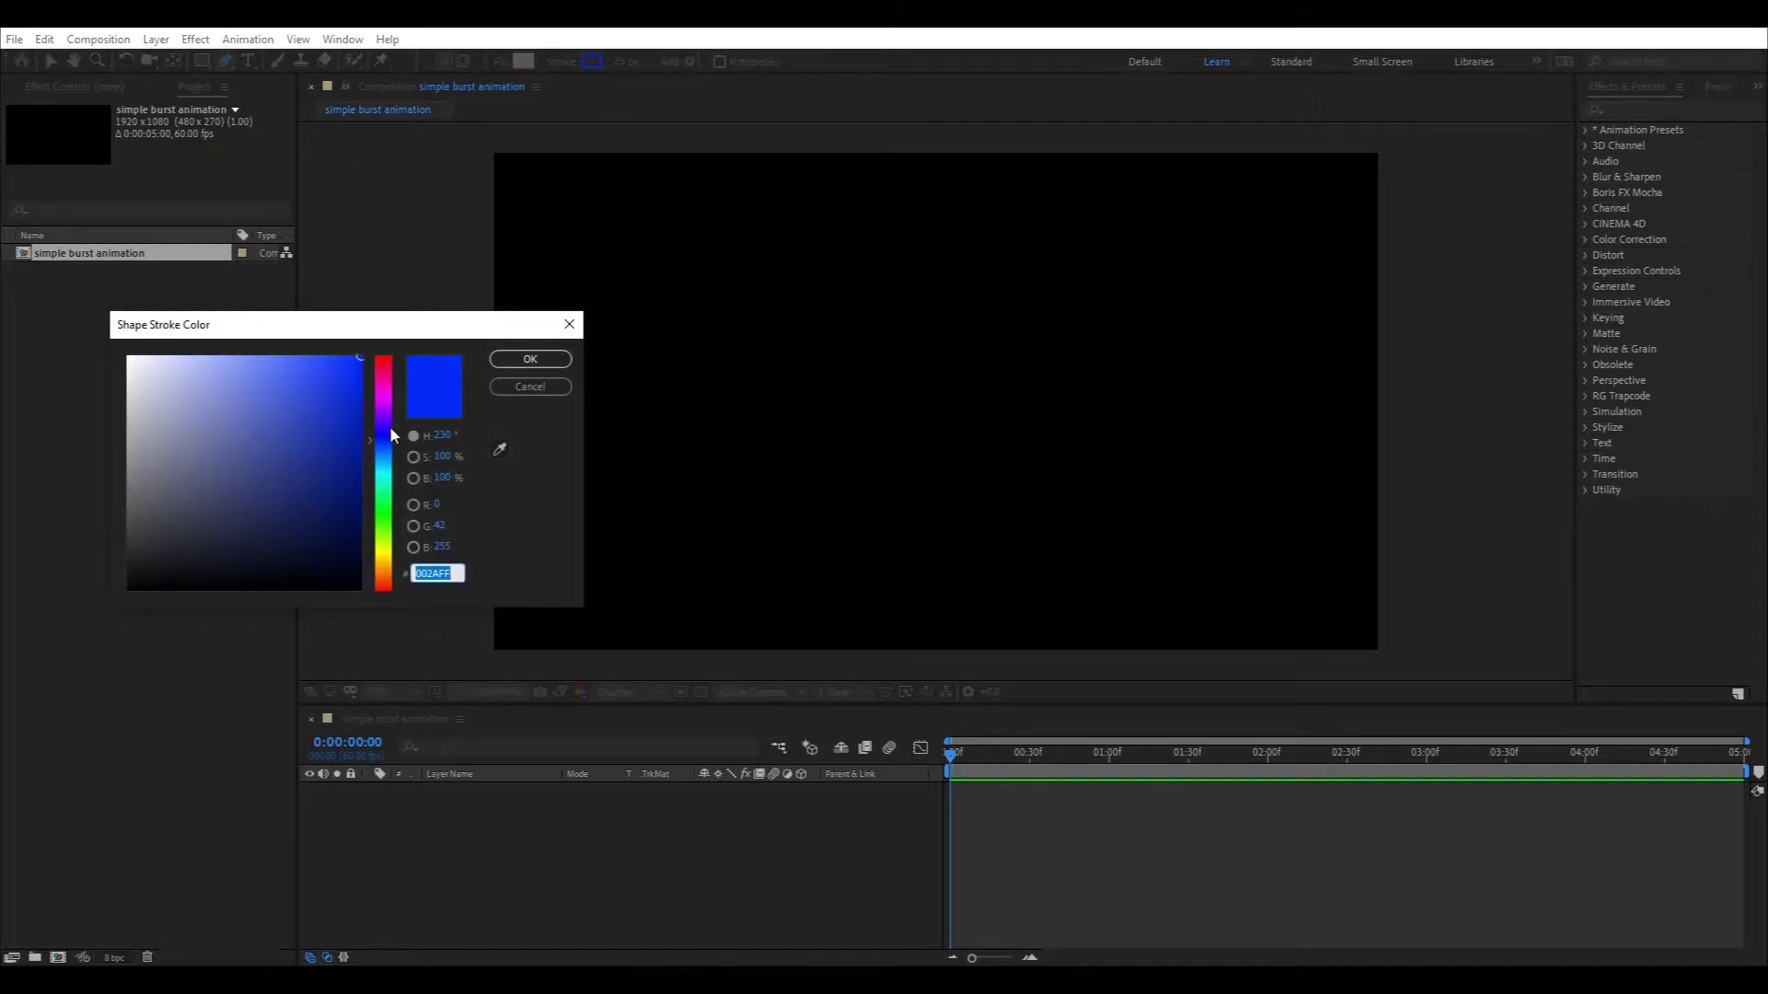
drag(390, 434, 386, 550)
click(323, 395)
click(530, 359)
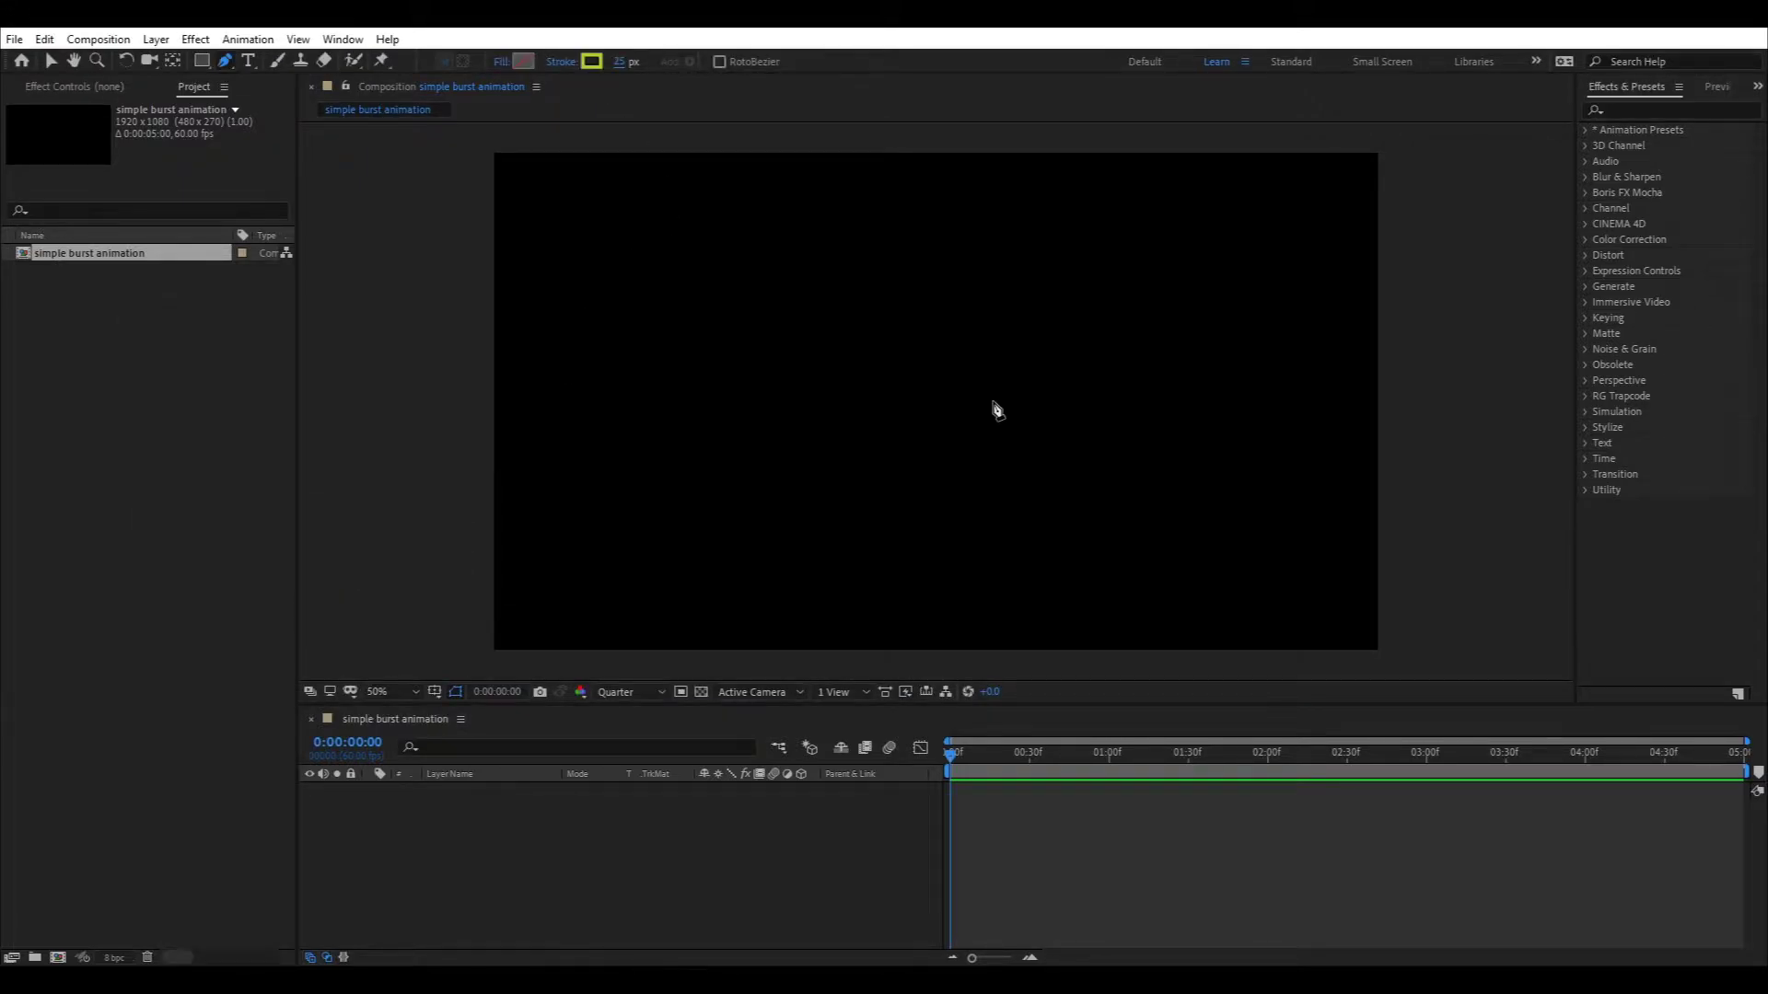
- Draw a straight horizontal line from the centre of the composition toward its right side
click(935, 409)
click(1159, 409)
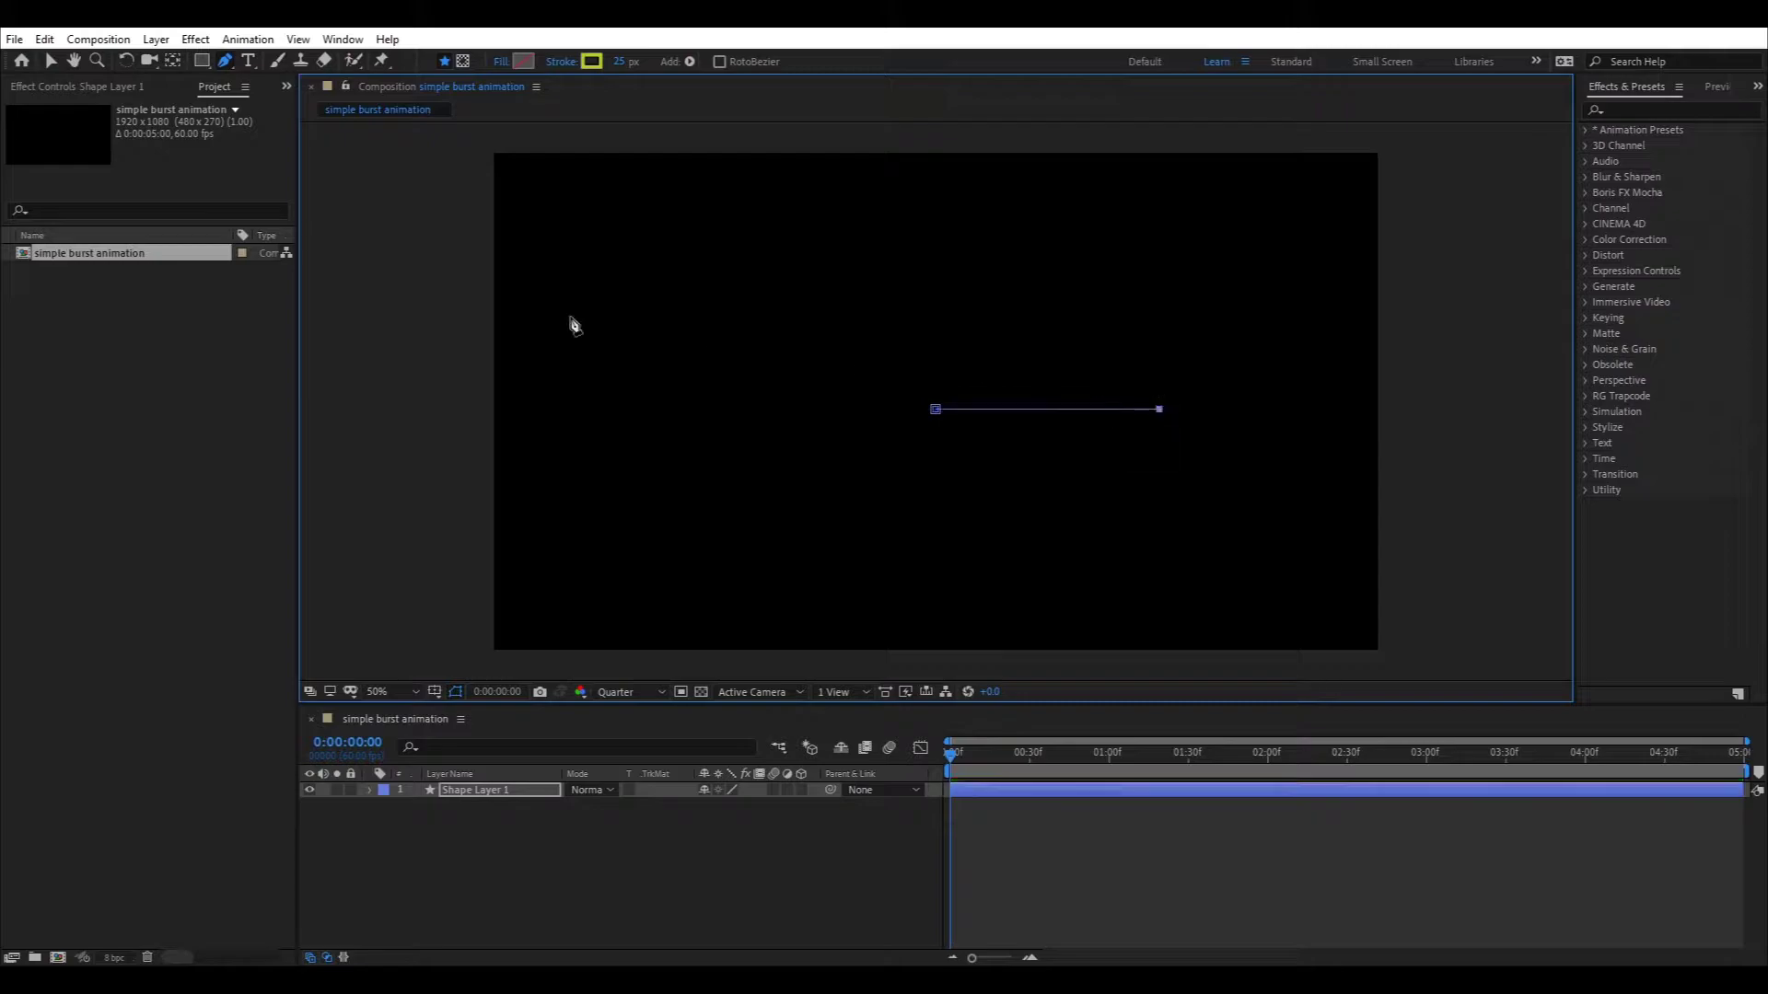
click(50, 61)
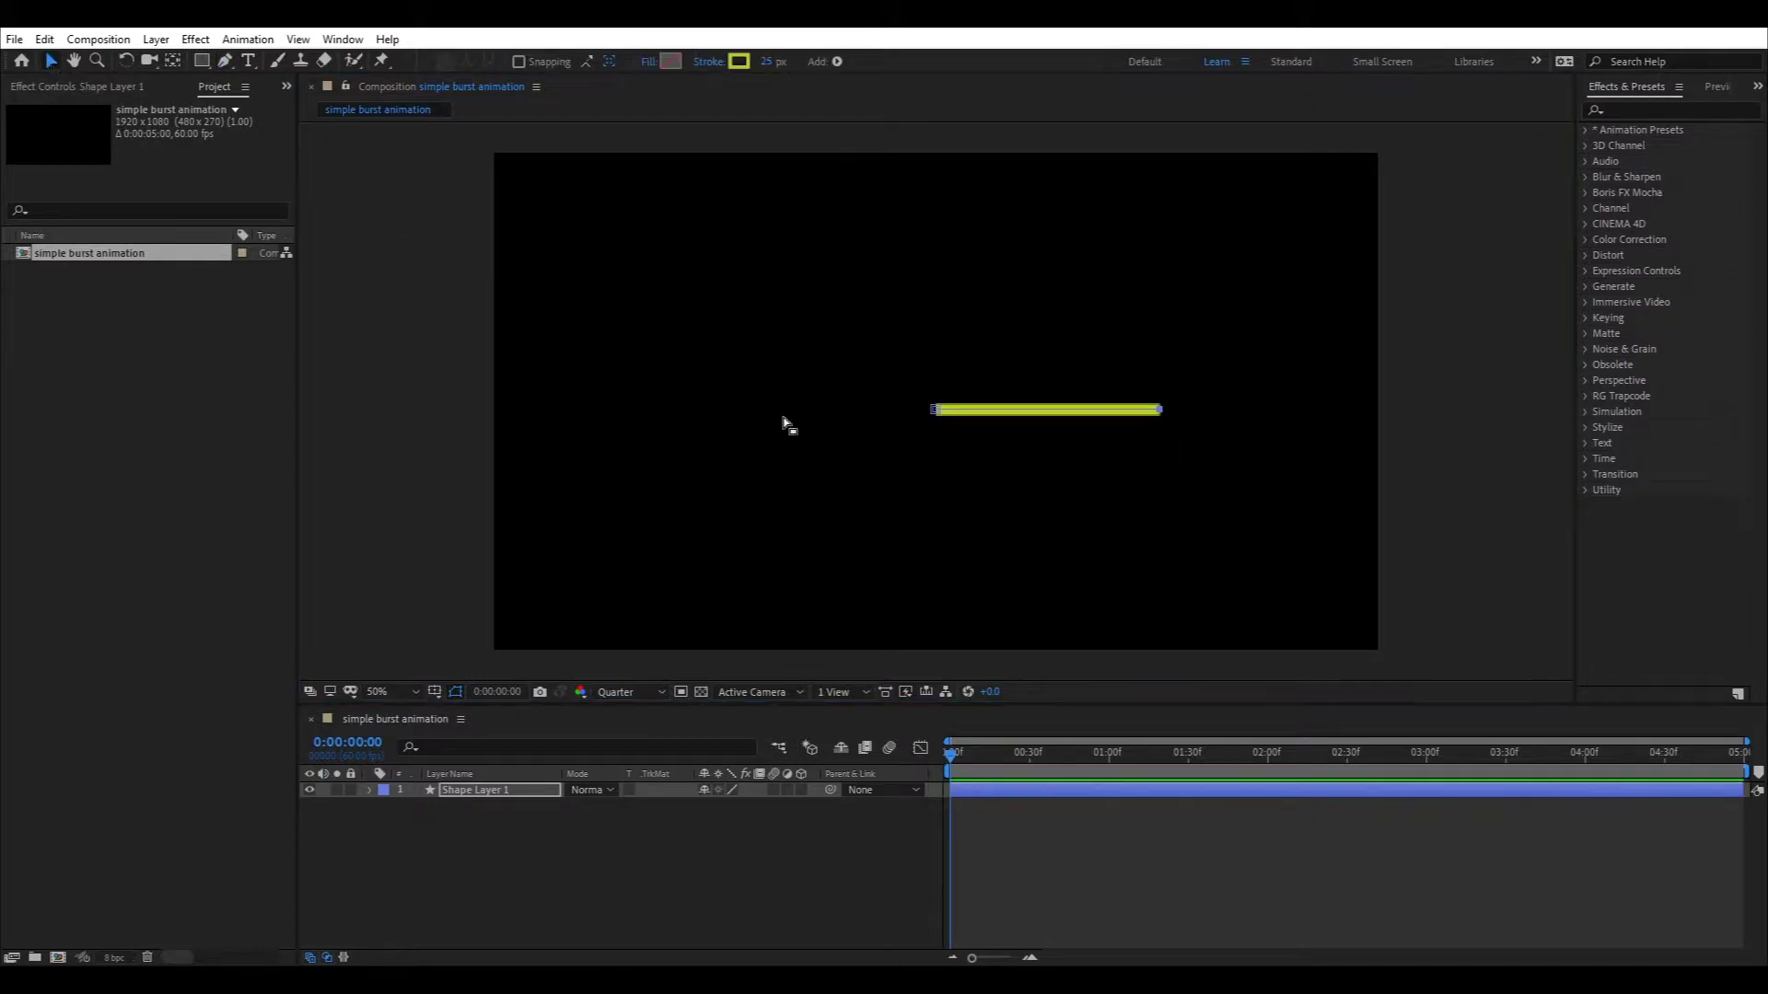
- Rename the new shape layer as "line"
right_click(484, 780)
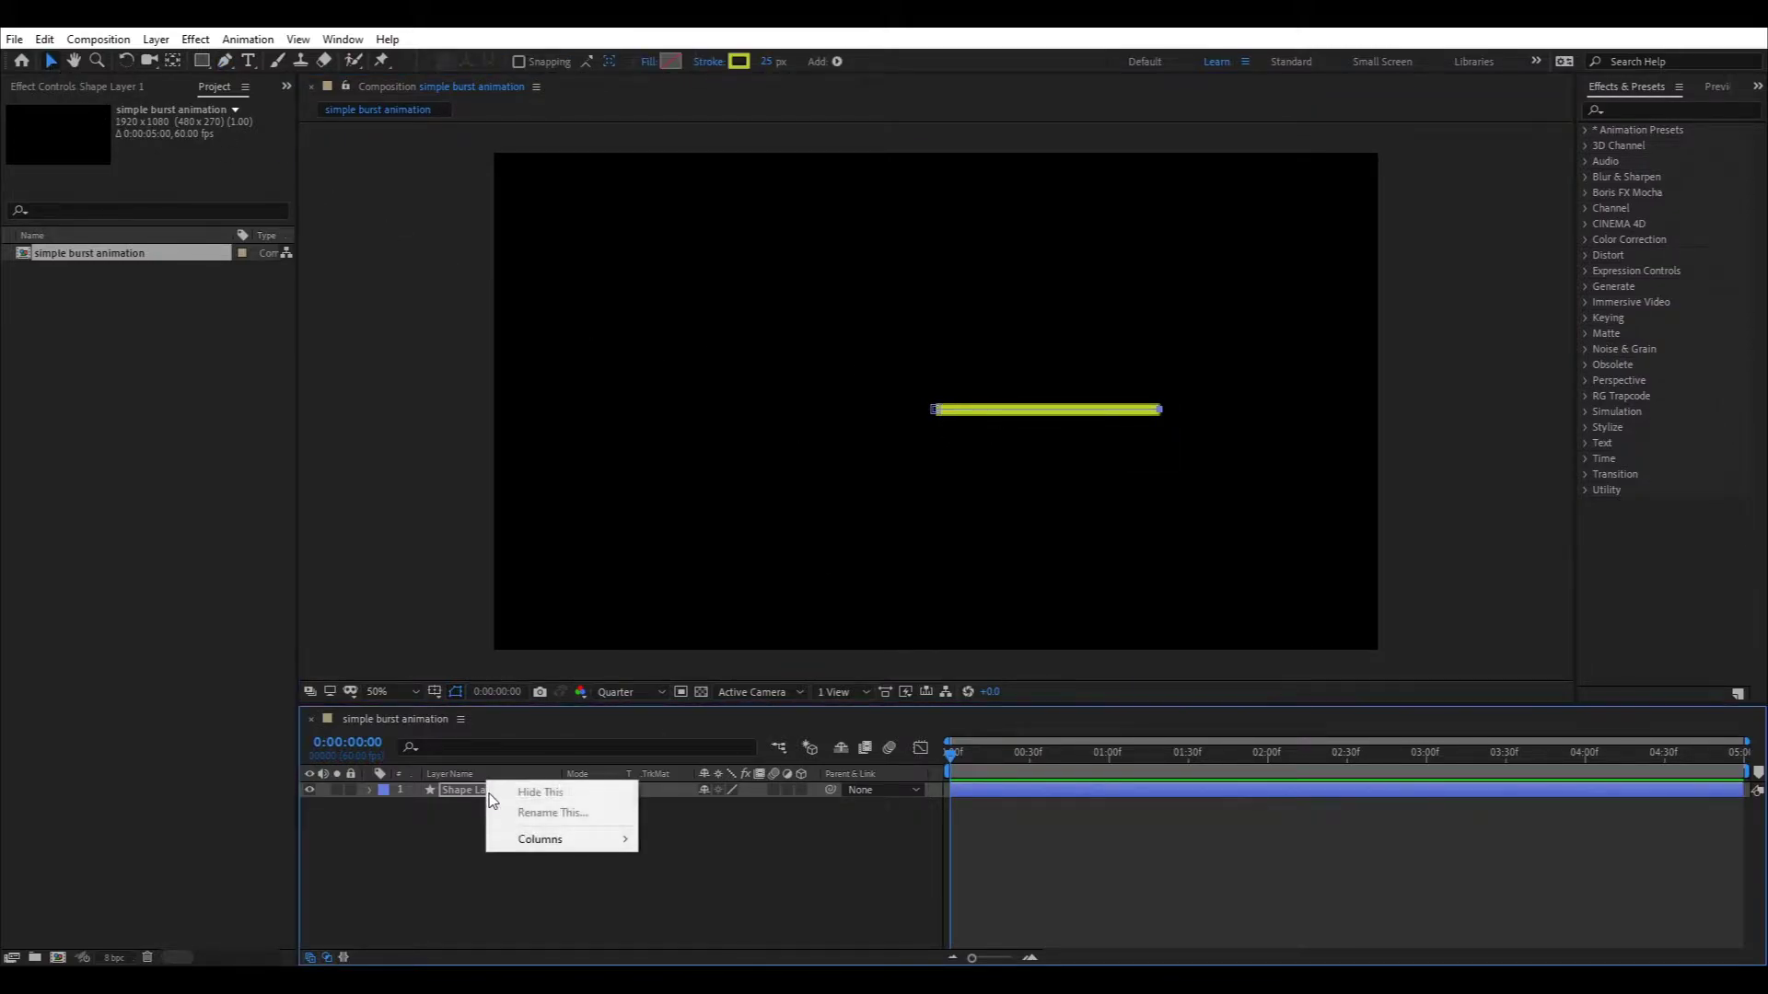
click(462, 788)
right_click(462, 788)
click(506, 779)
text(line)
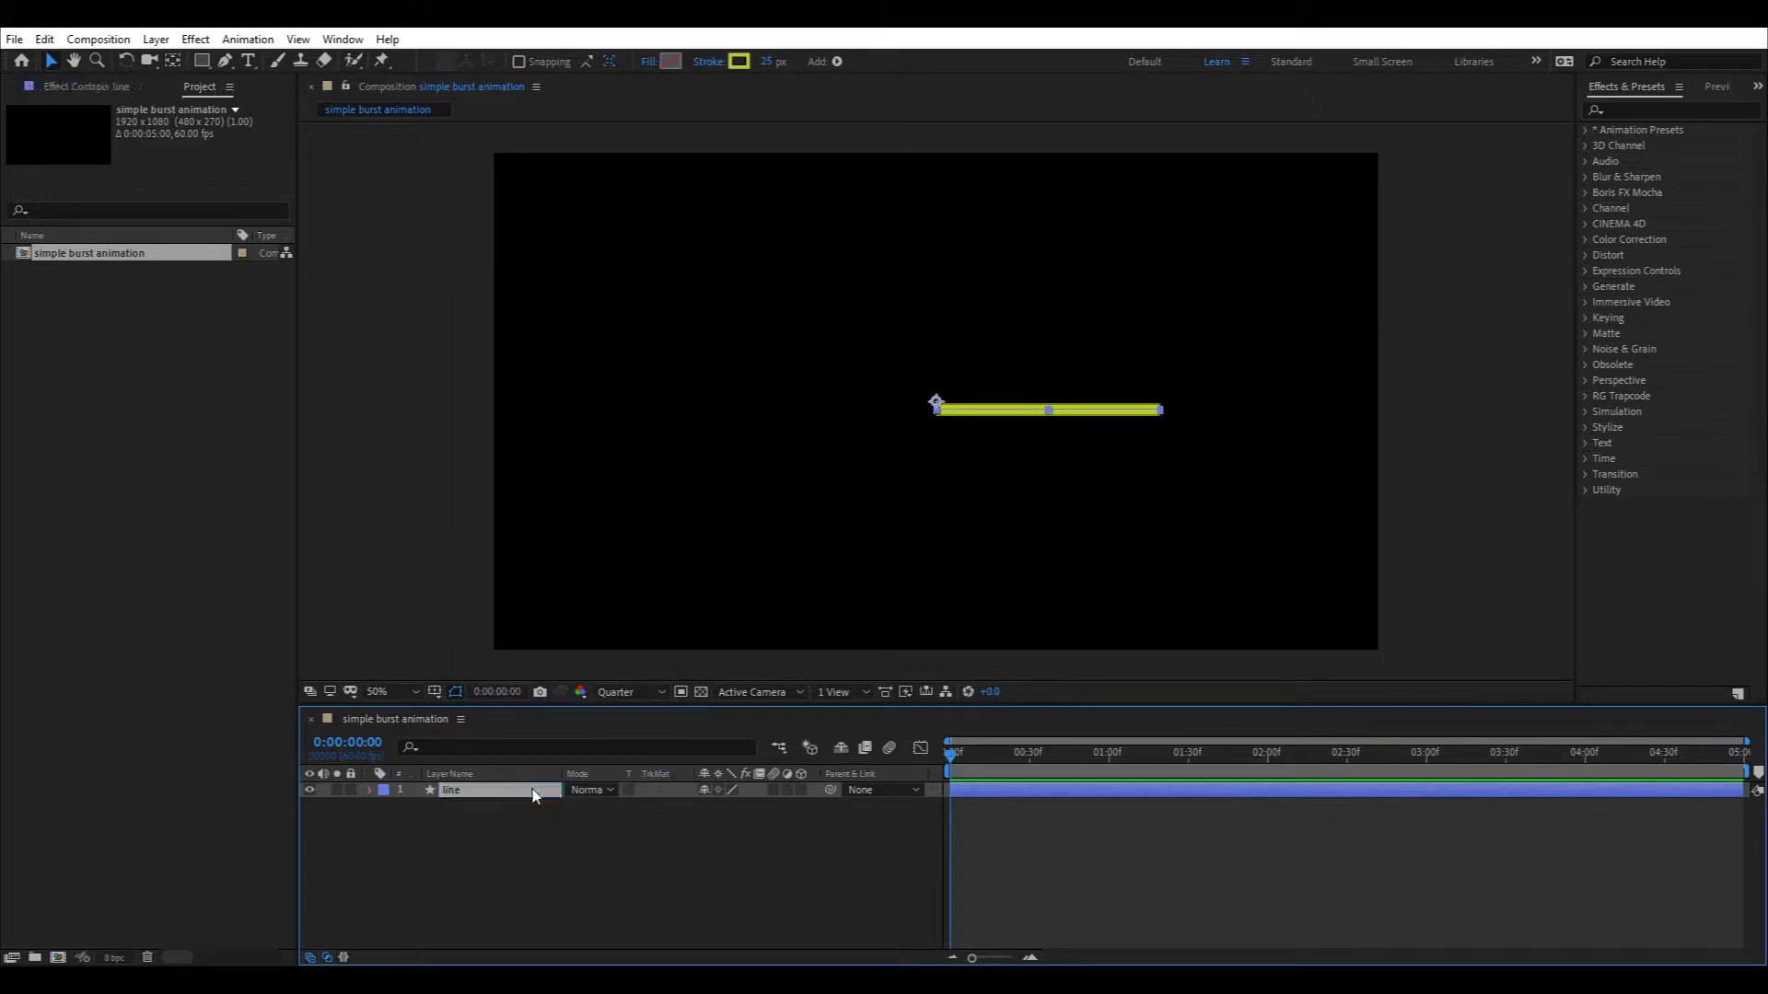
- Move the line layer's anchor point onto the line's left endpoint at the centre of the composition
scroll(999, 427, up, 1)
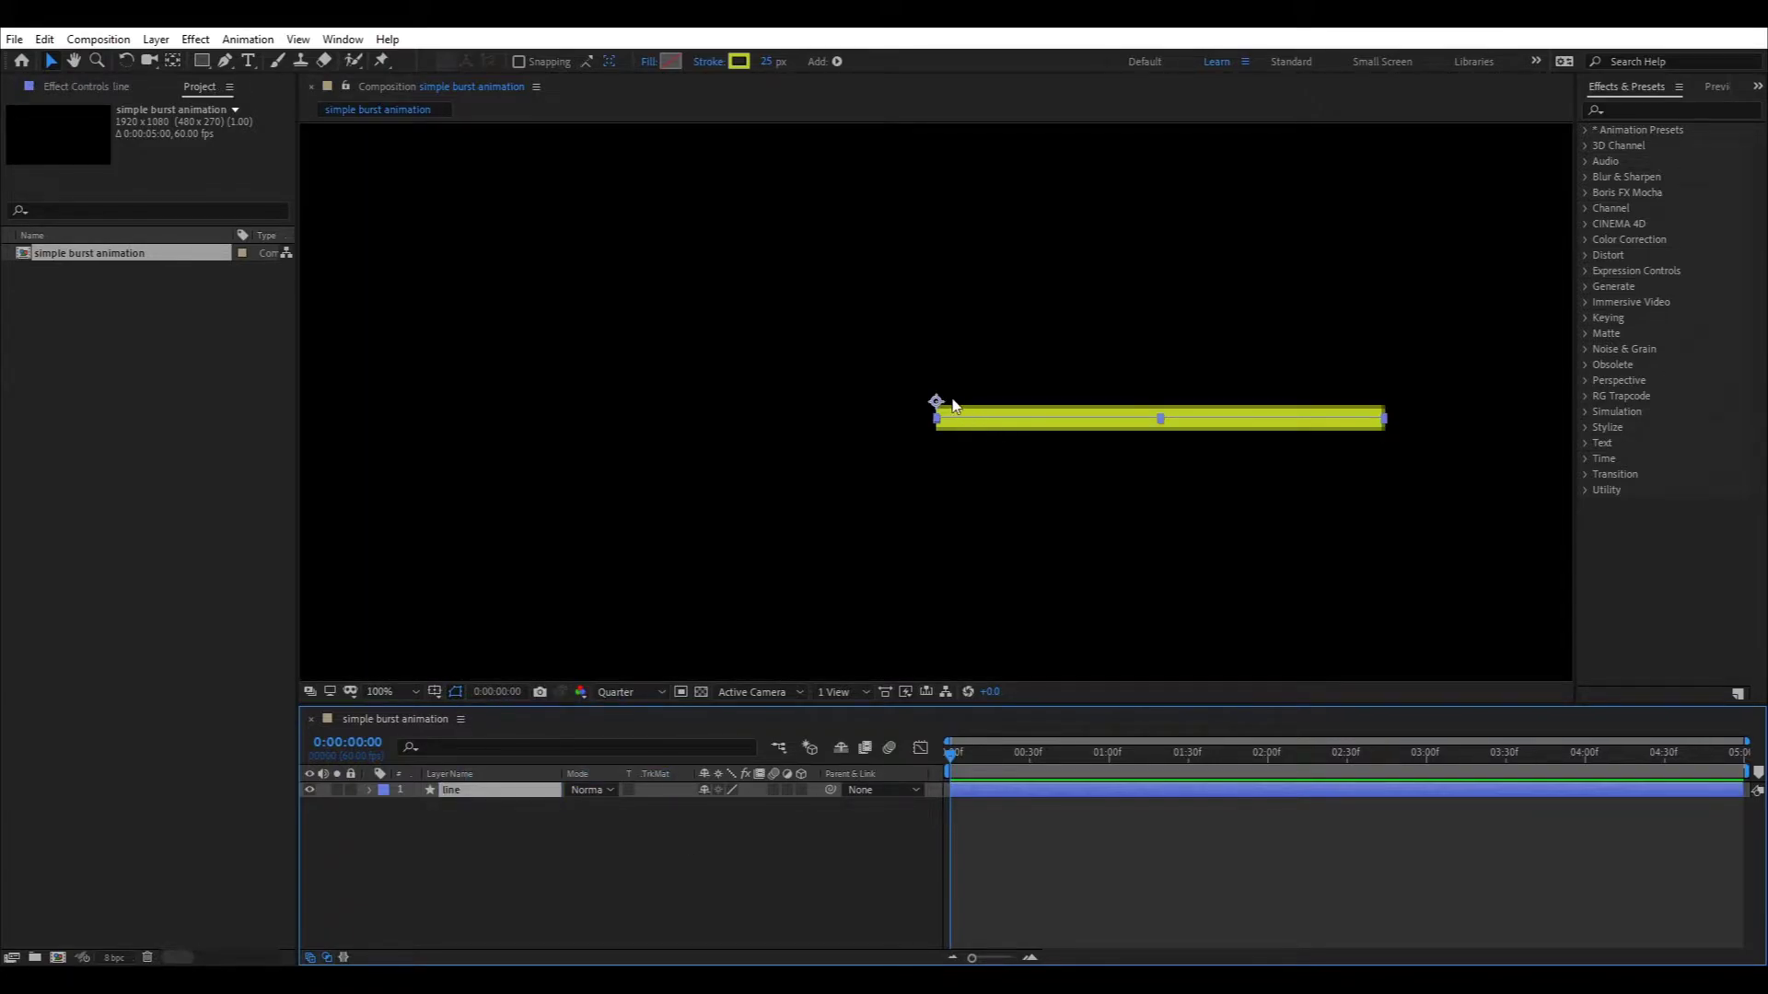
key(y)
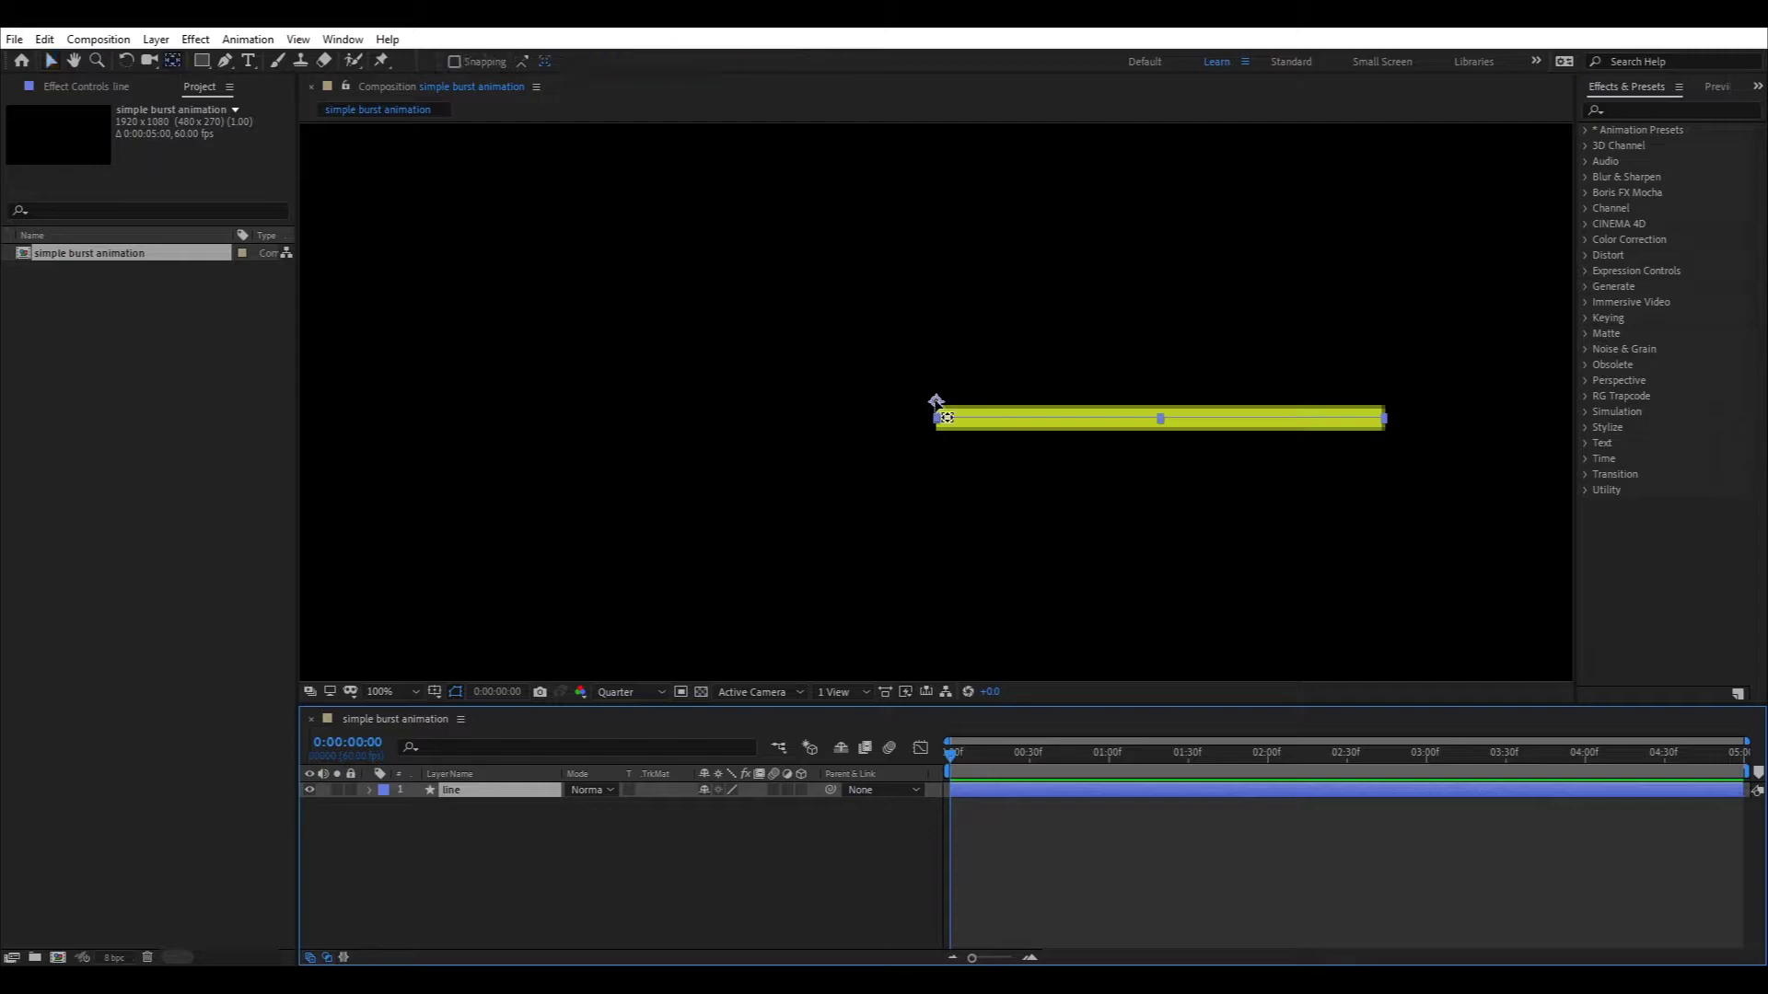
click(937, 414)
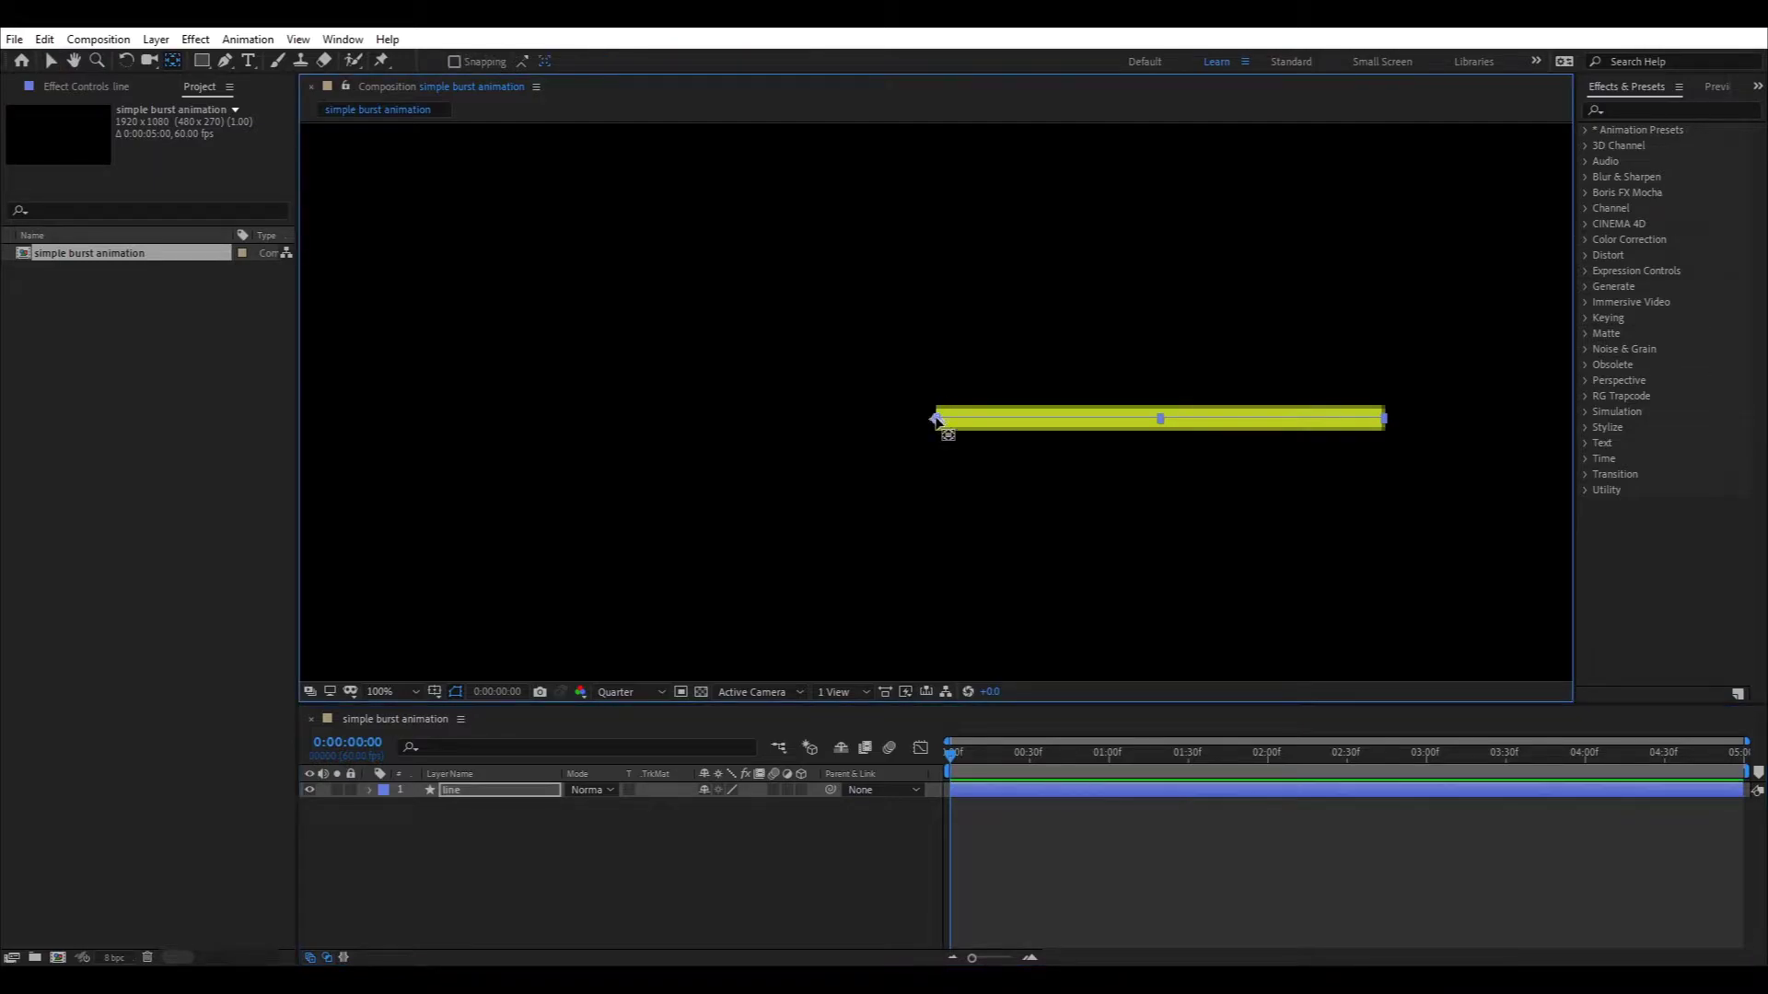
key(v)
scroll(896, 473, down, 1)
click(1301, 582)
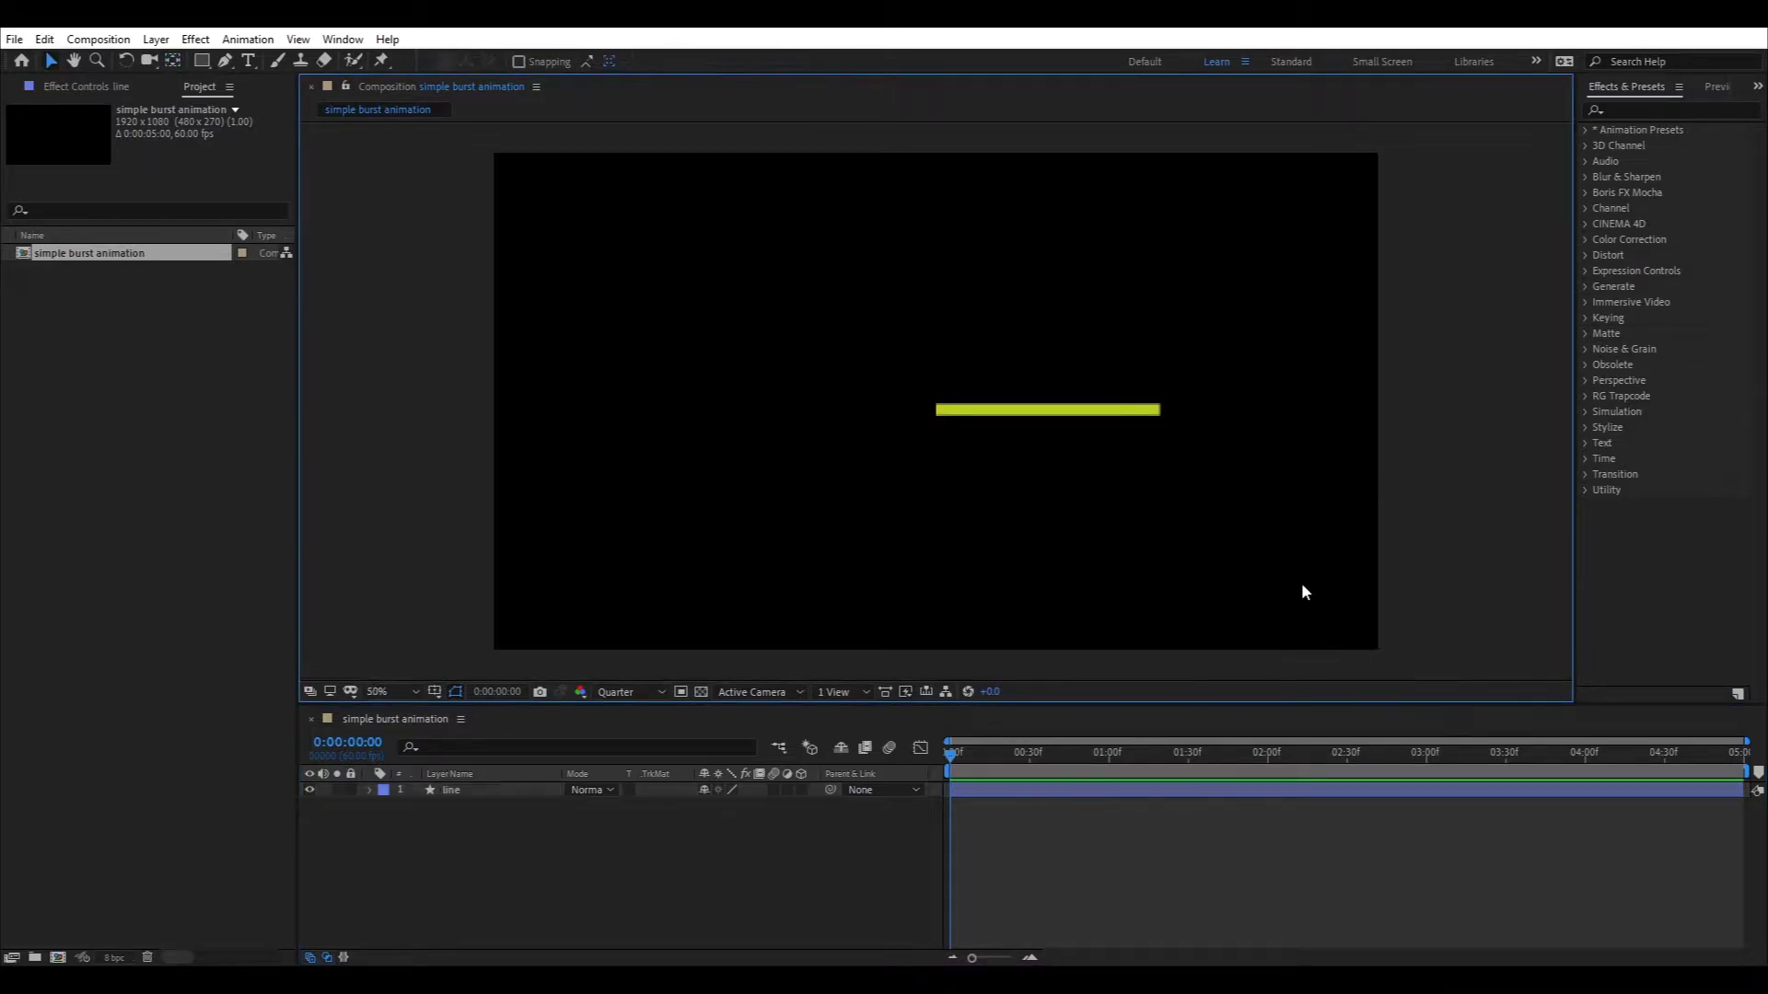
- Set the line cap of the line layer's stroke to Round Cap
click(370, 790)
click(386, 807)
click(400, 821)
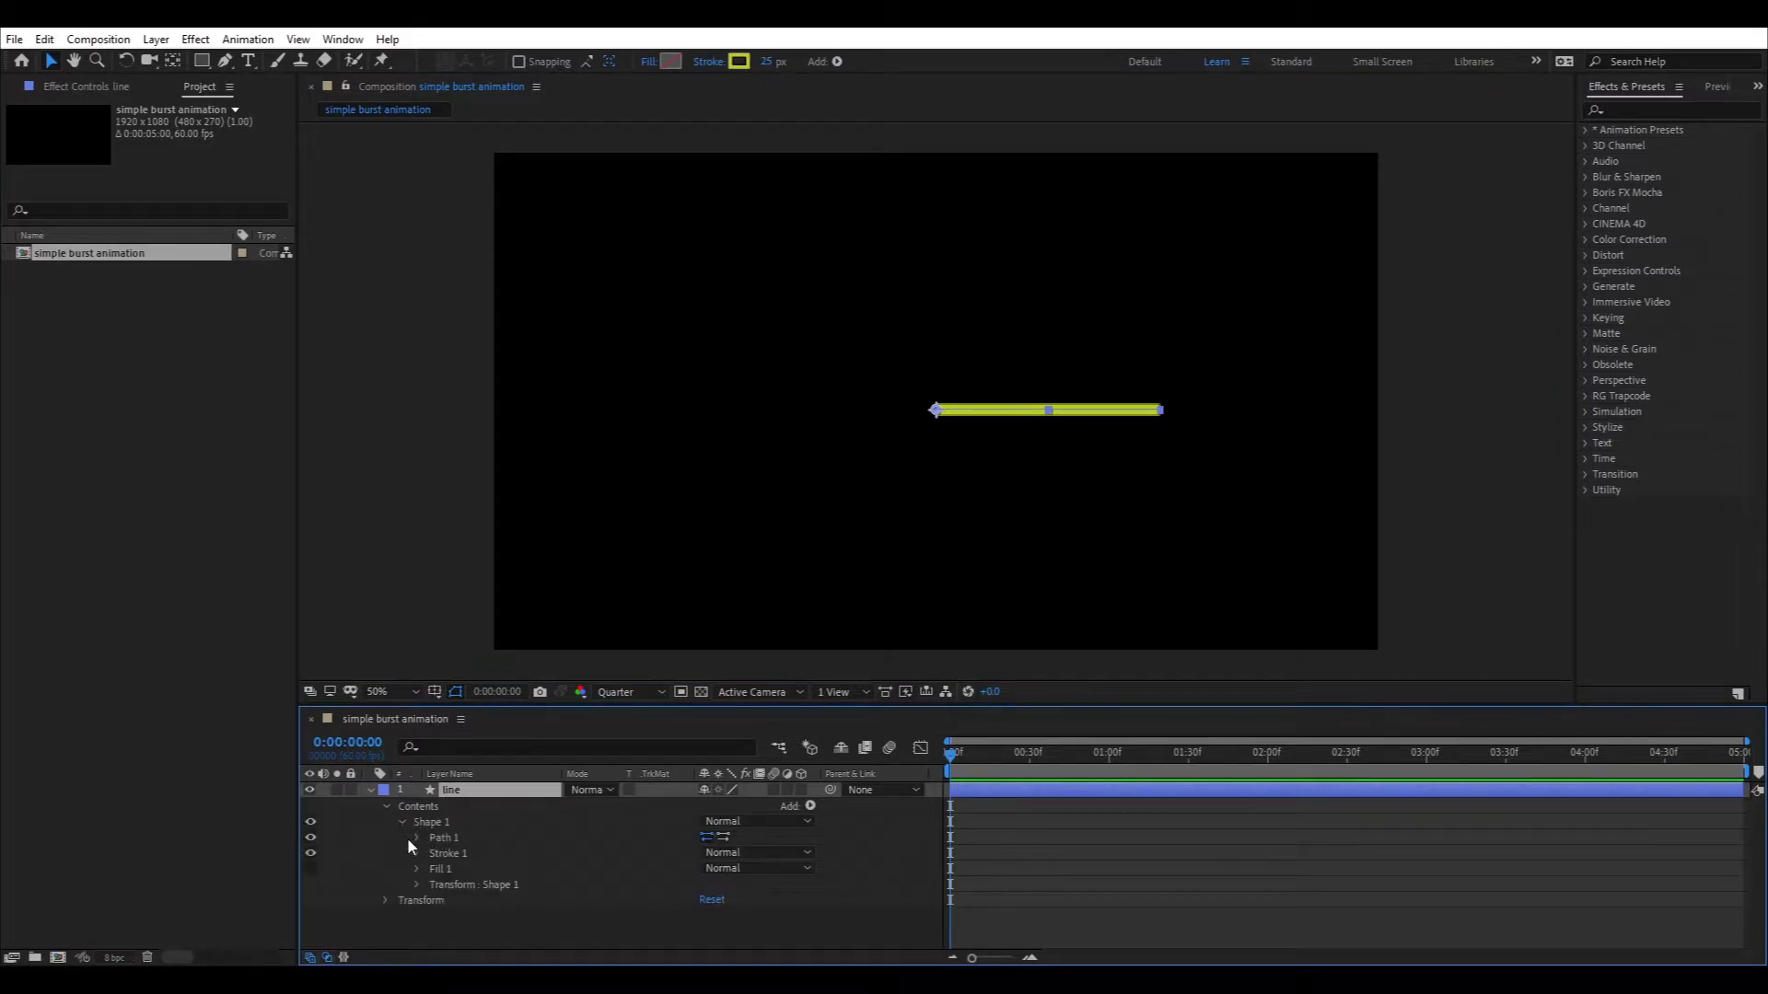
click(417, 853)
click(757, 894)
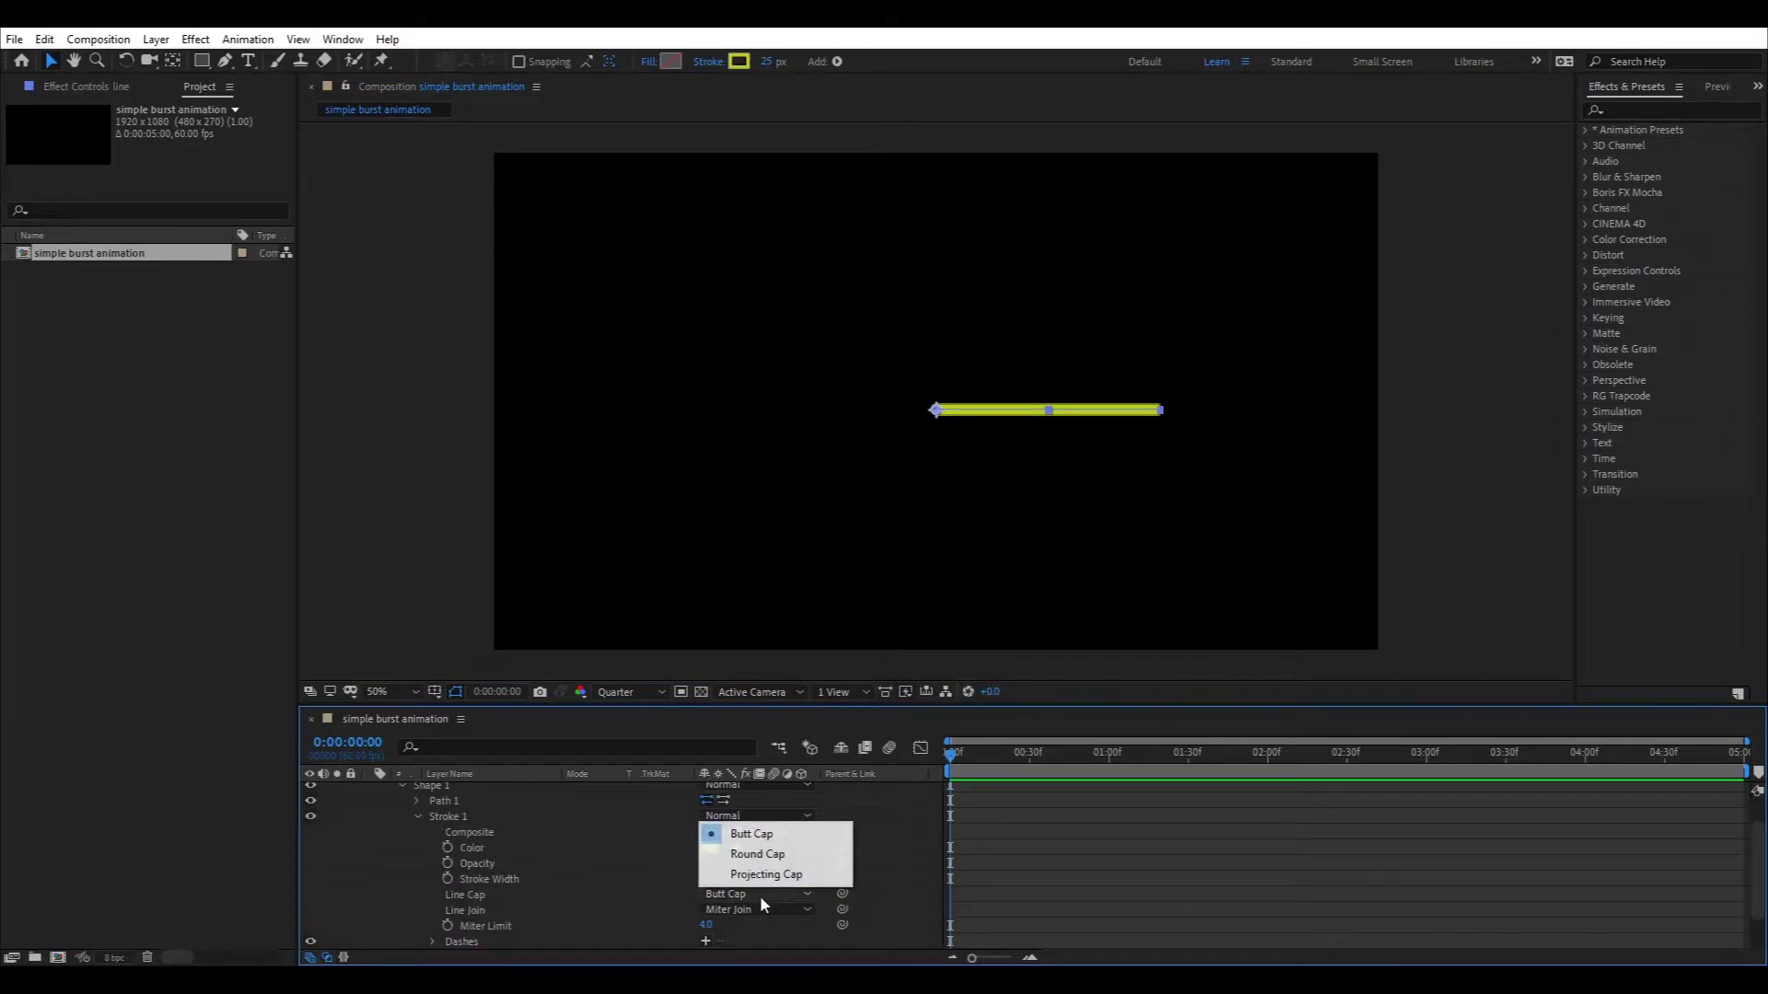
click(757, 854)
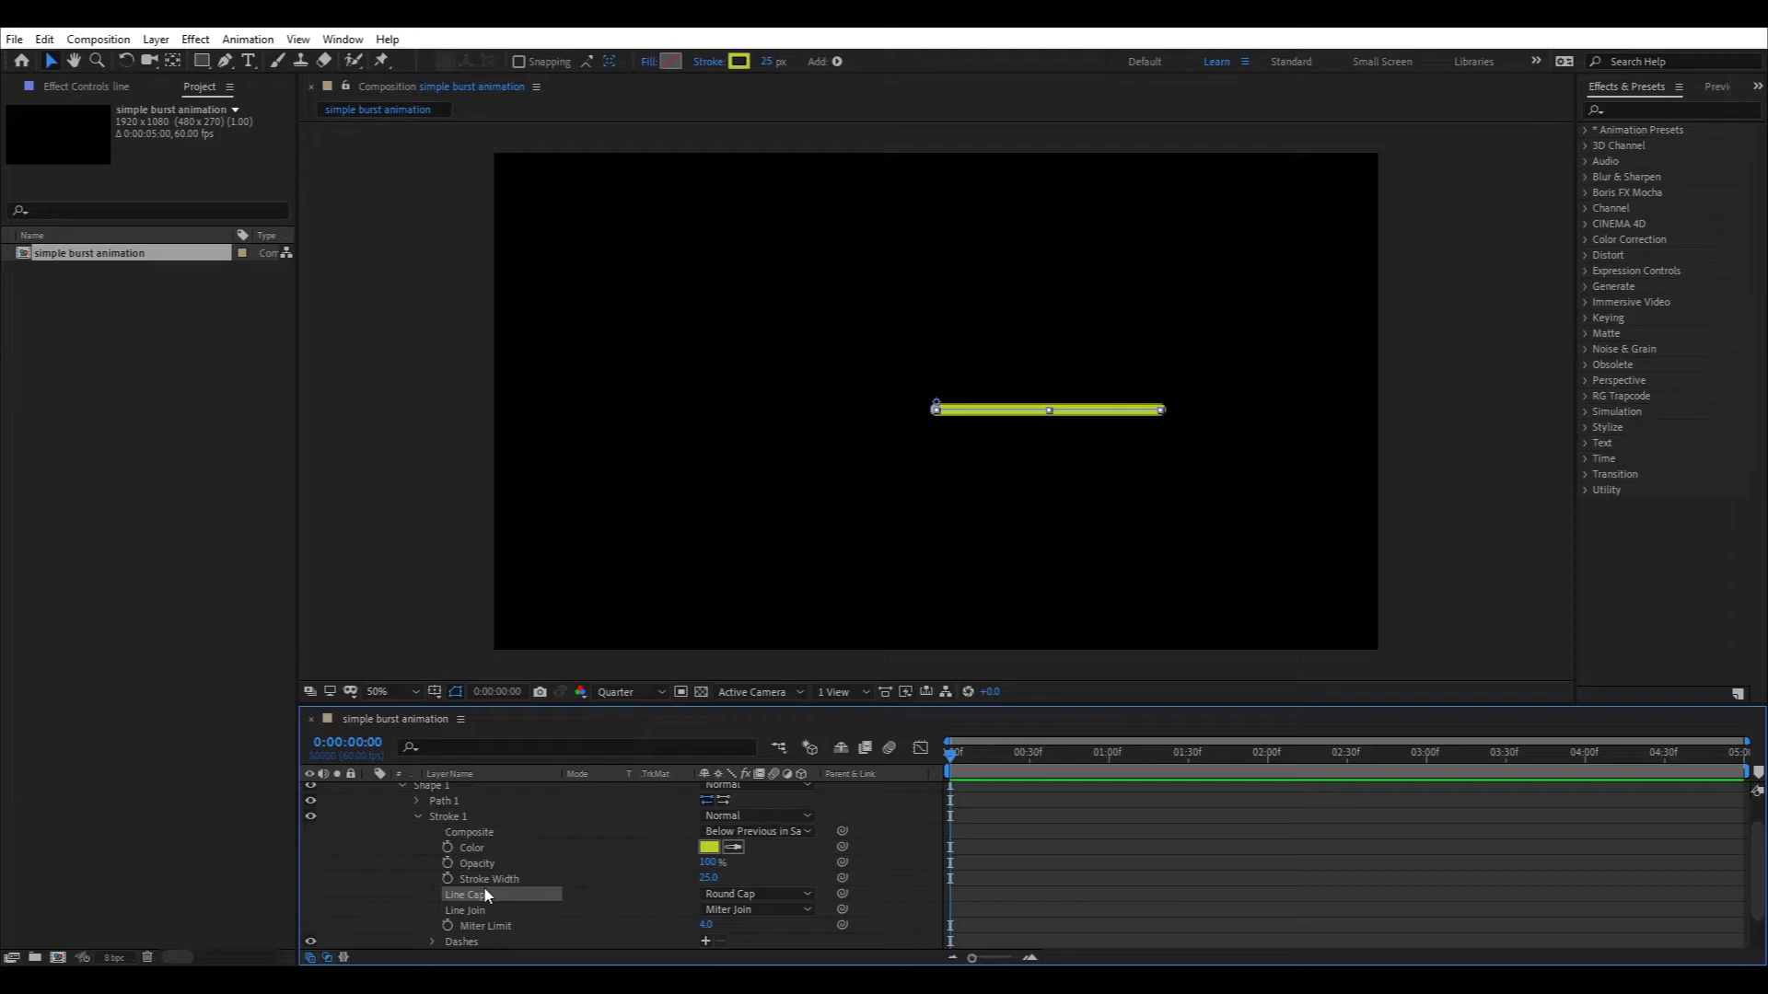
scroll(479, 882, up, 1)
click(418, 853)
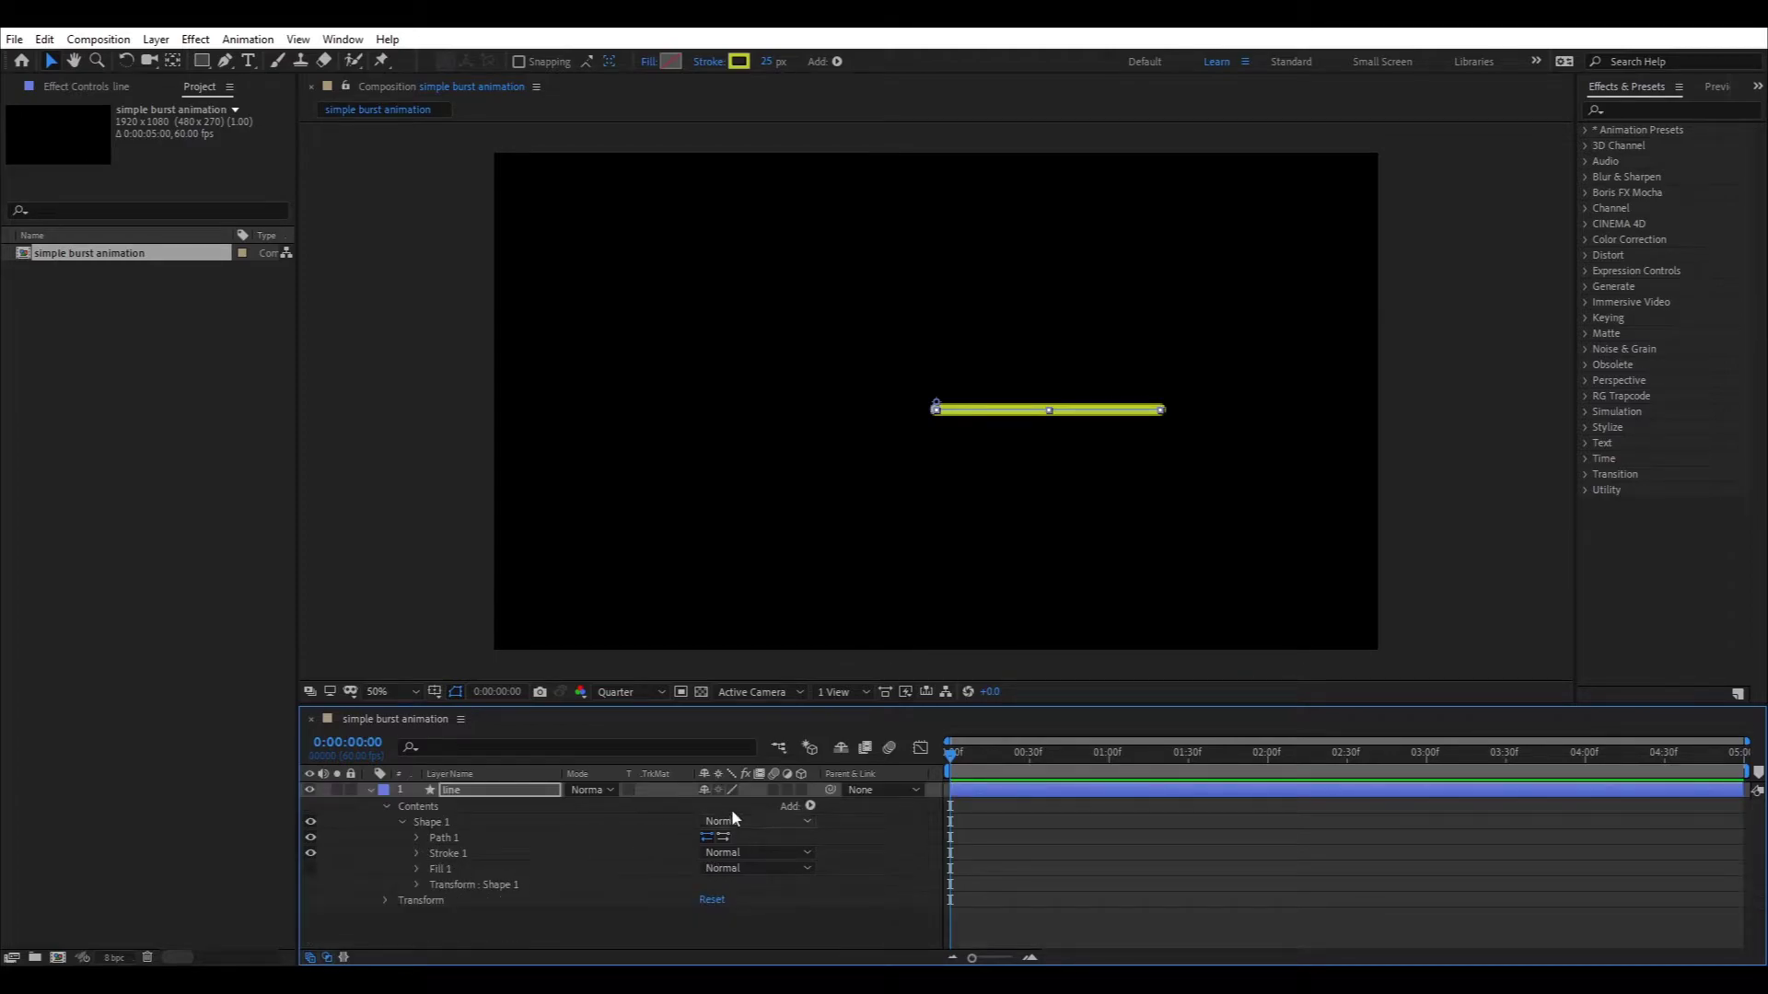
- Add Trim Paths to the line shape, keyframe its Start and End at 0:00:00:00, and show only the keyframed properties
click(808, 805)
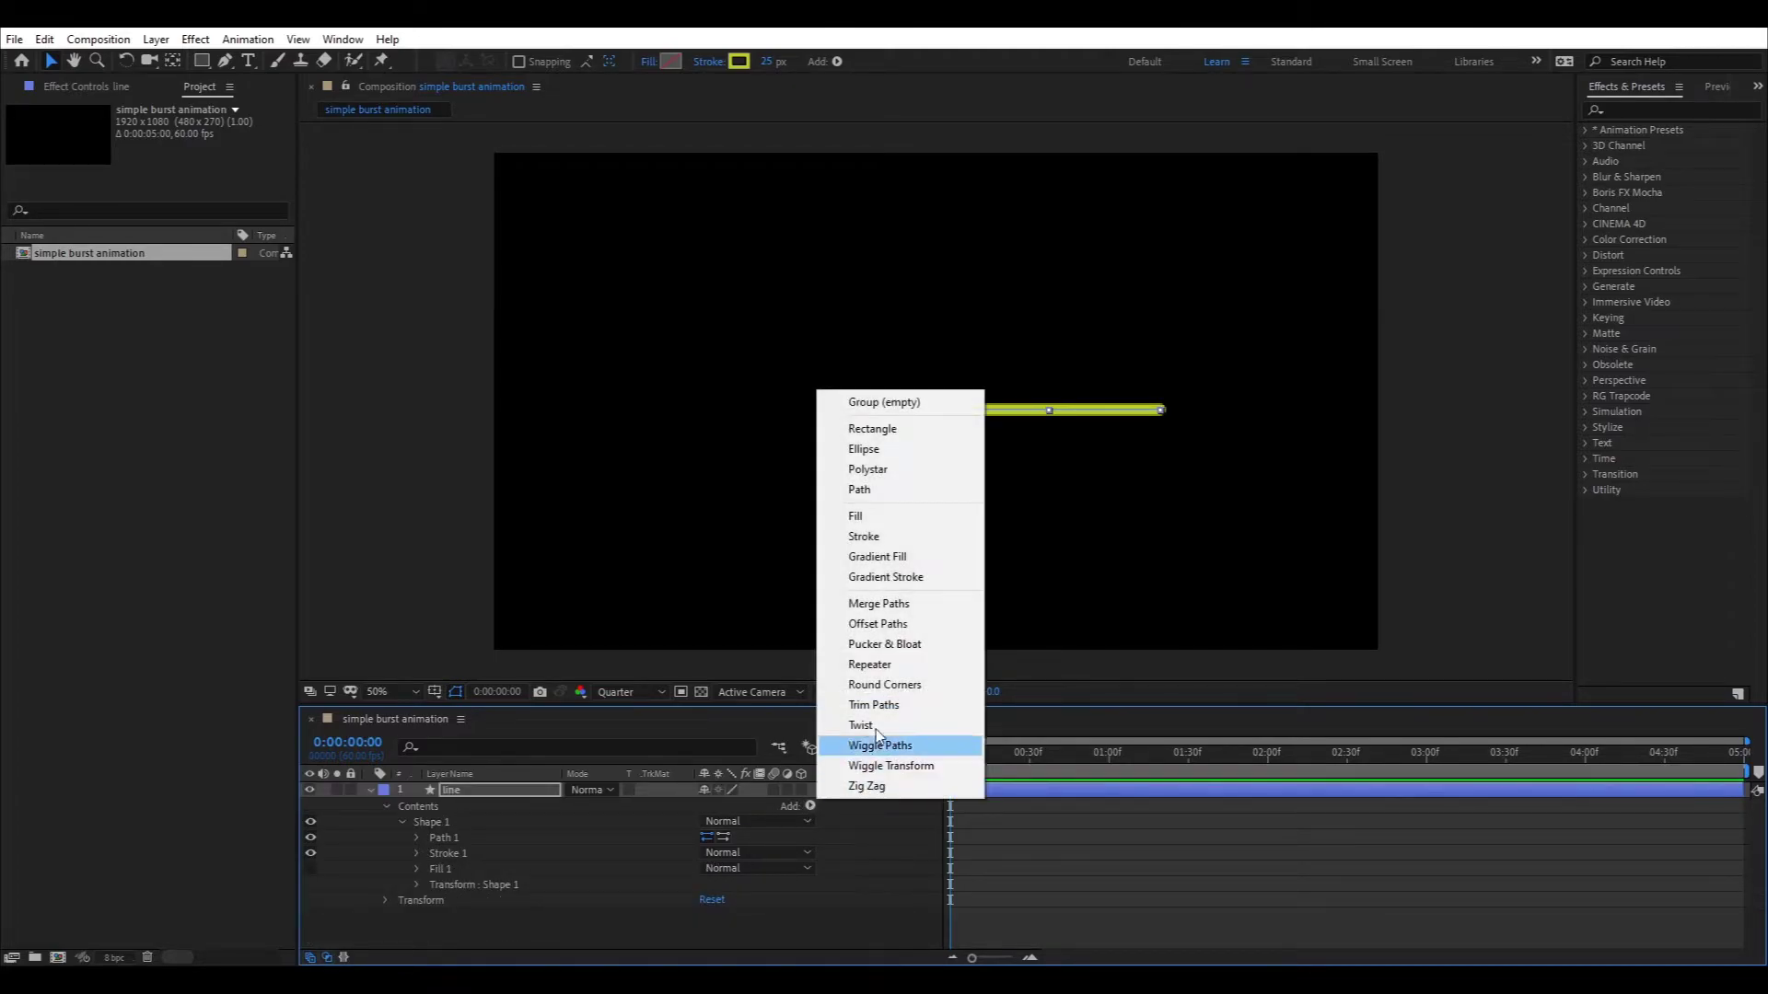
click(930, 711)
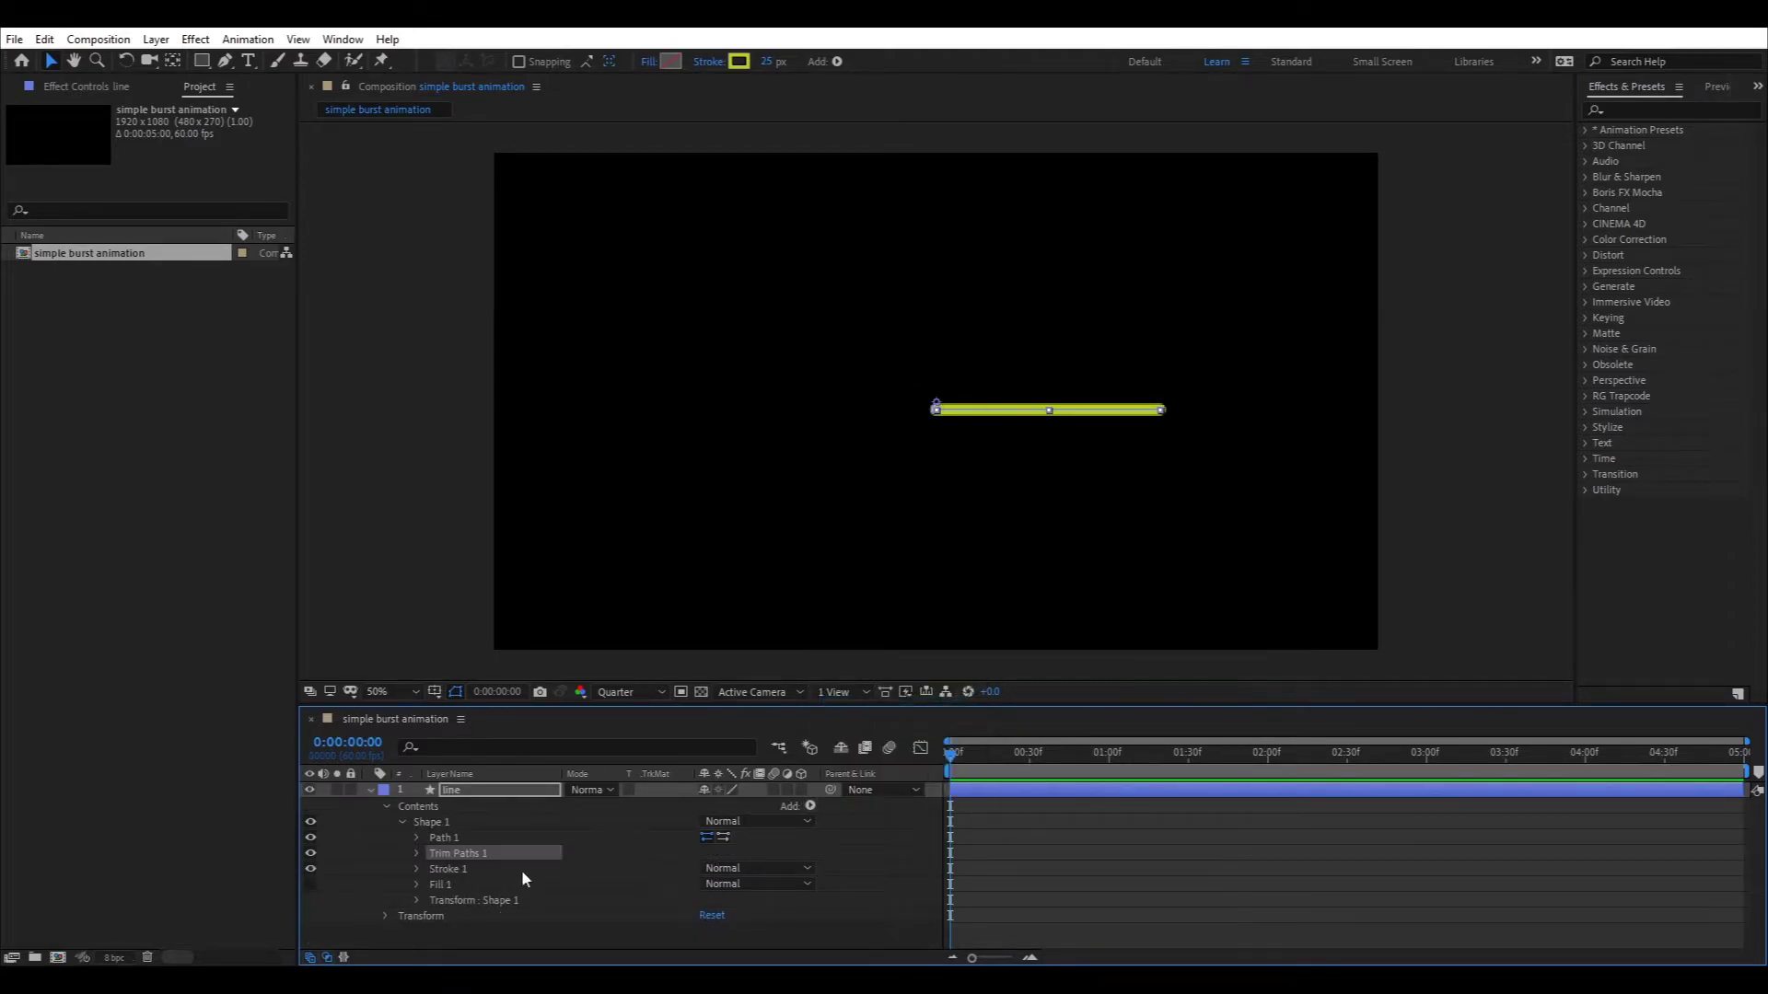
click(416, 854)
click(447, 868)
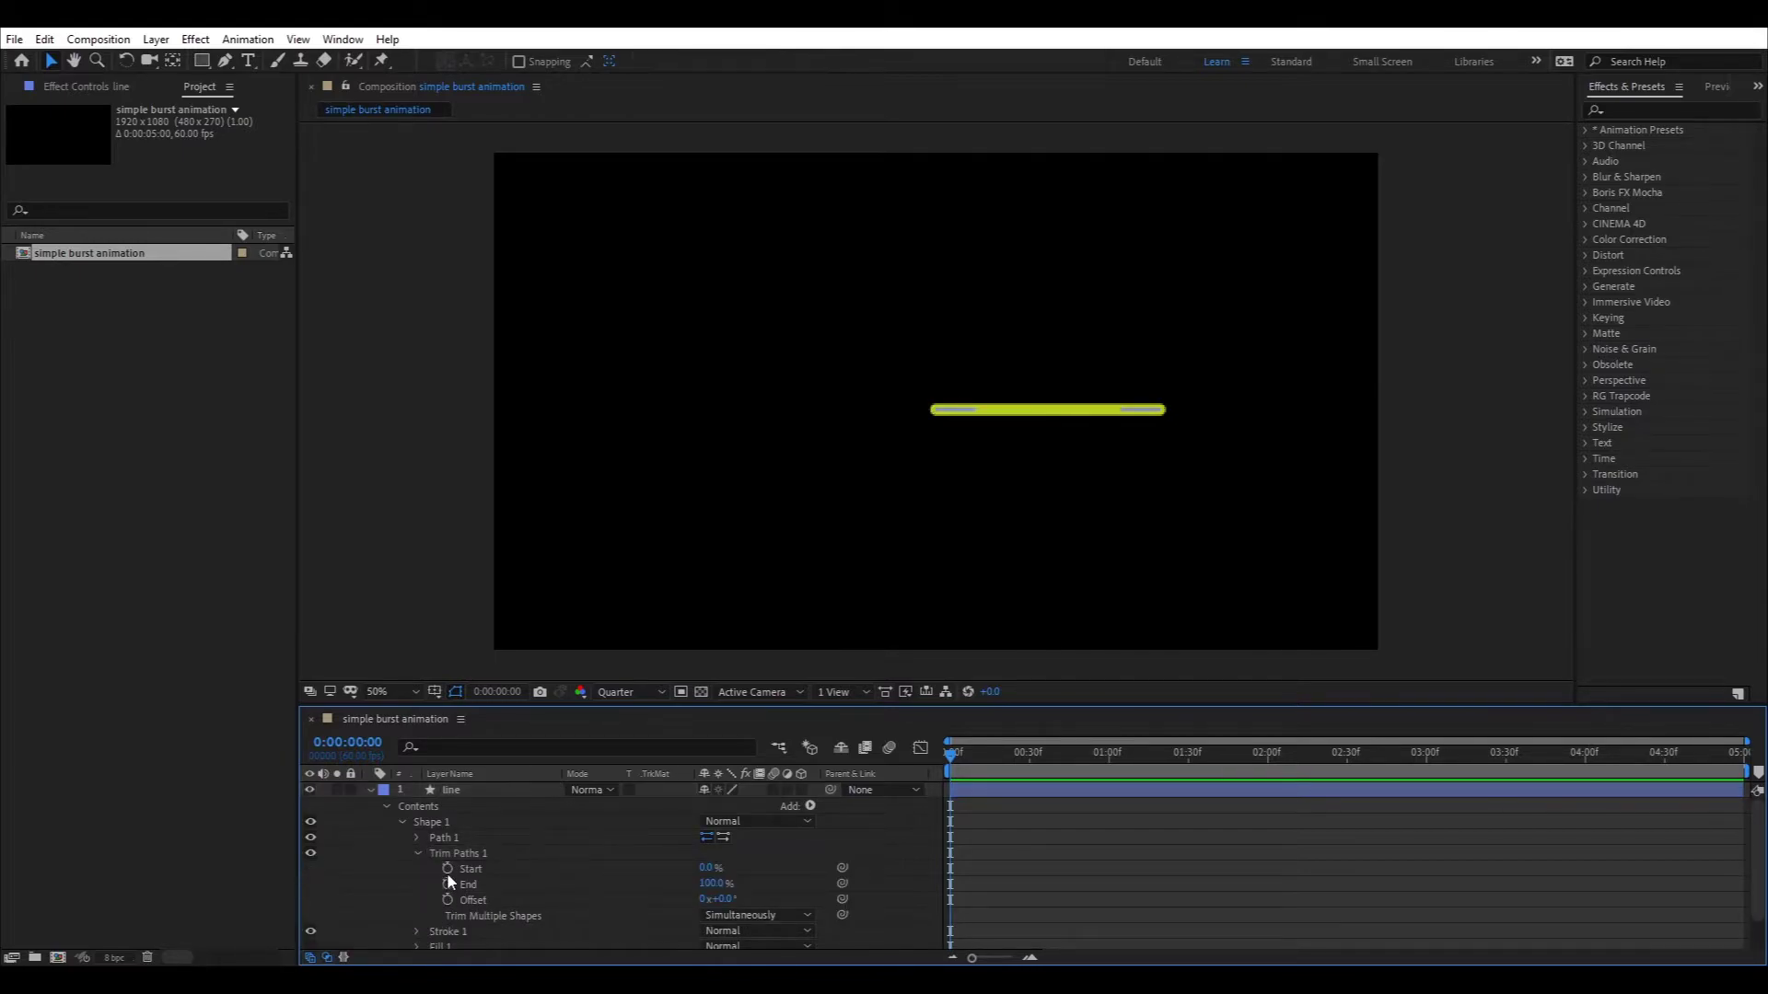
click(447, 884)
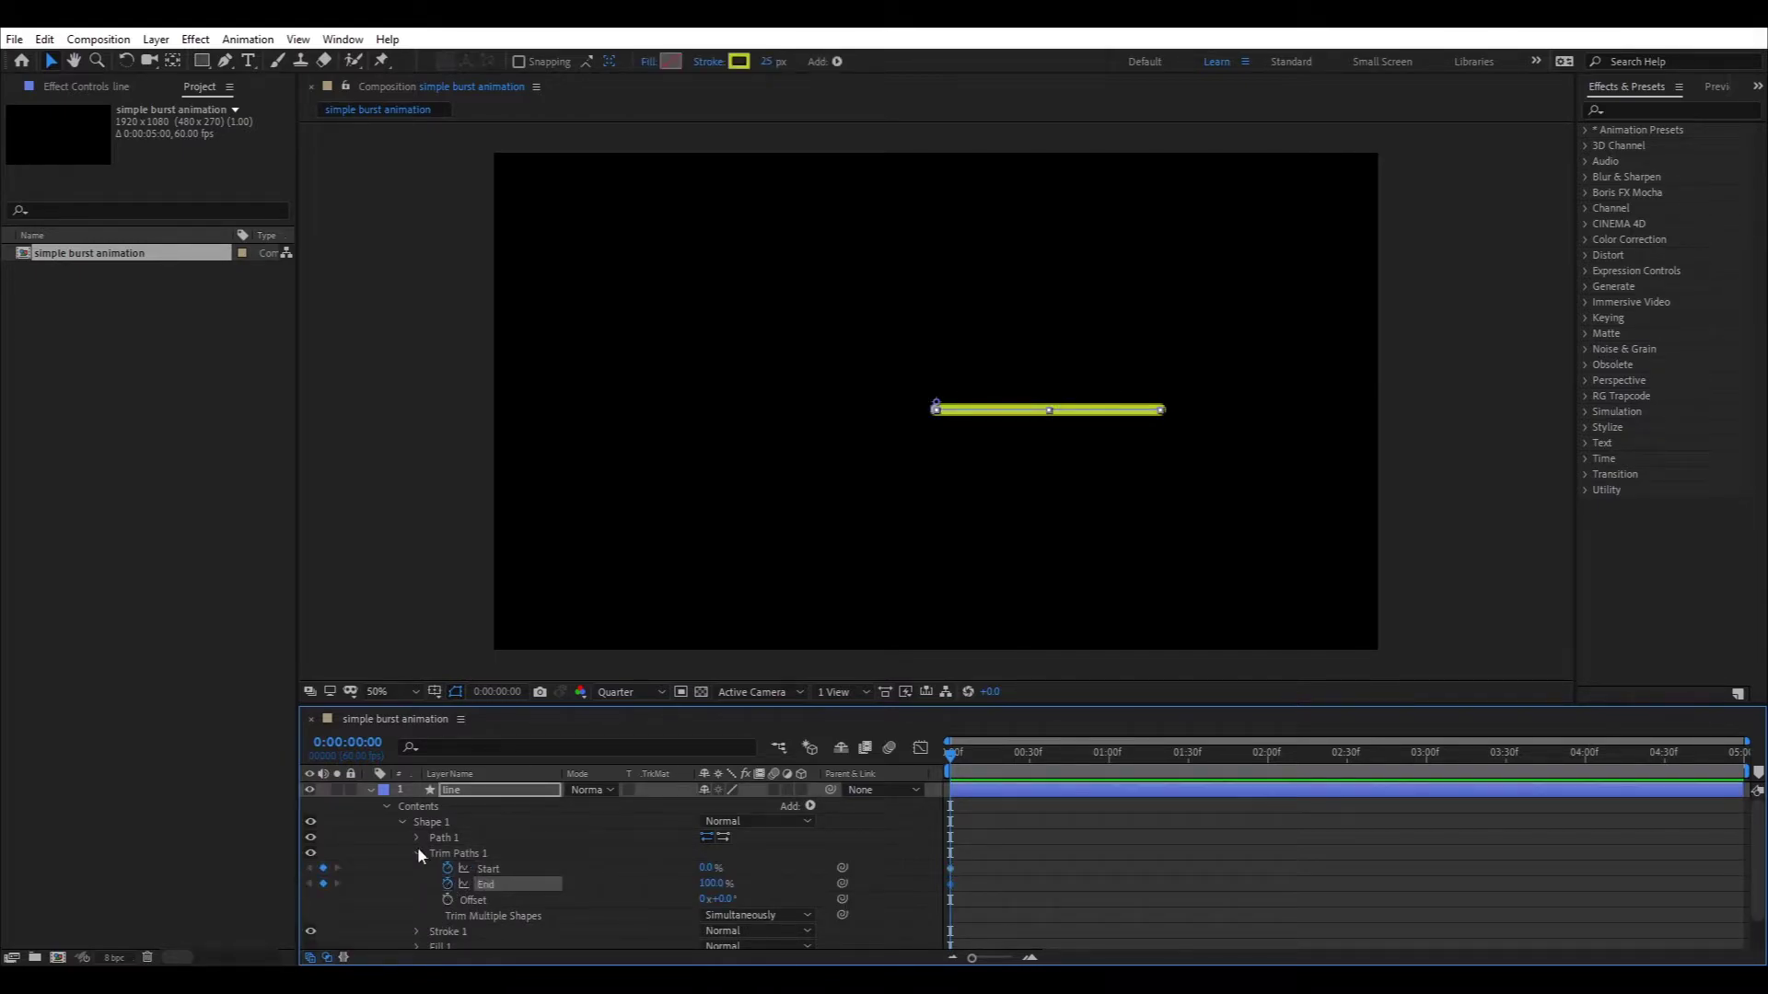
click(458, 792)
key(u)
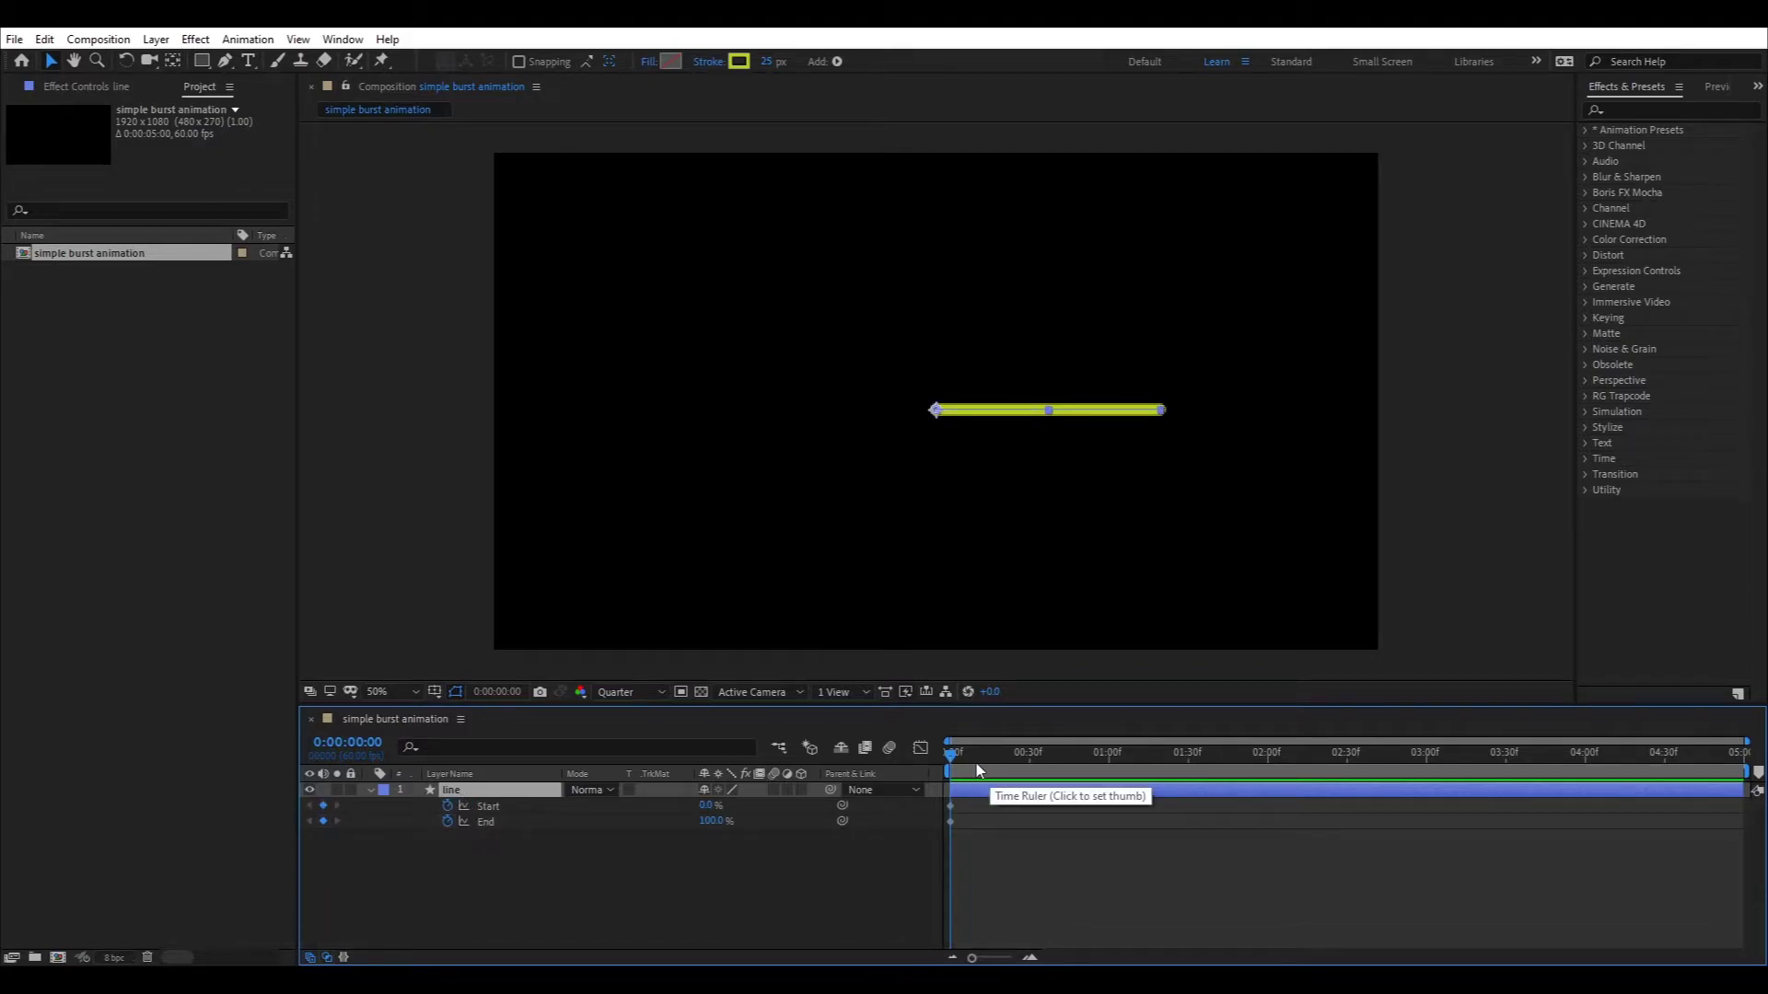
- Keyframe Trim Paths Start and End at 100% at 0:00:00:30, and set End to 0% at 0:00:00:00
click(1030, 770)
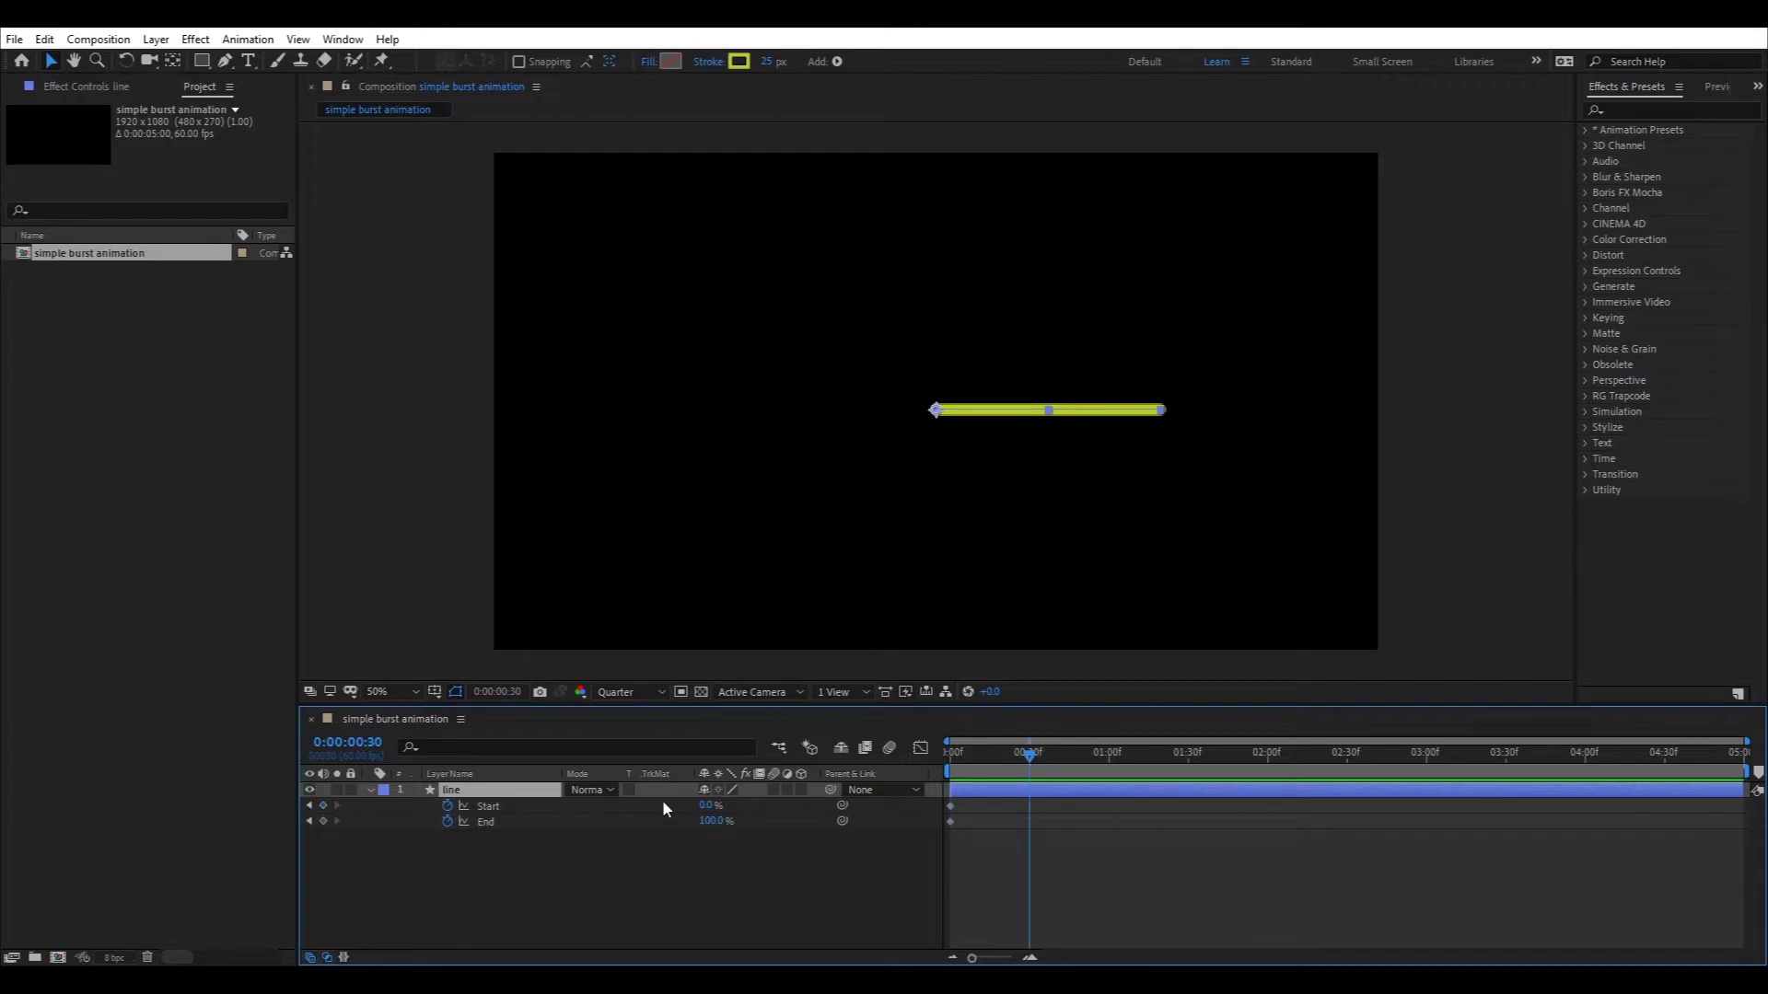
drag(707, 807, 860, 810)
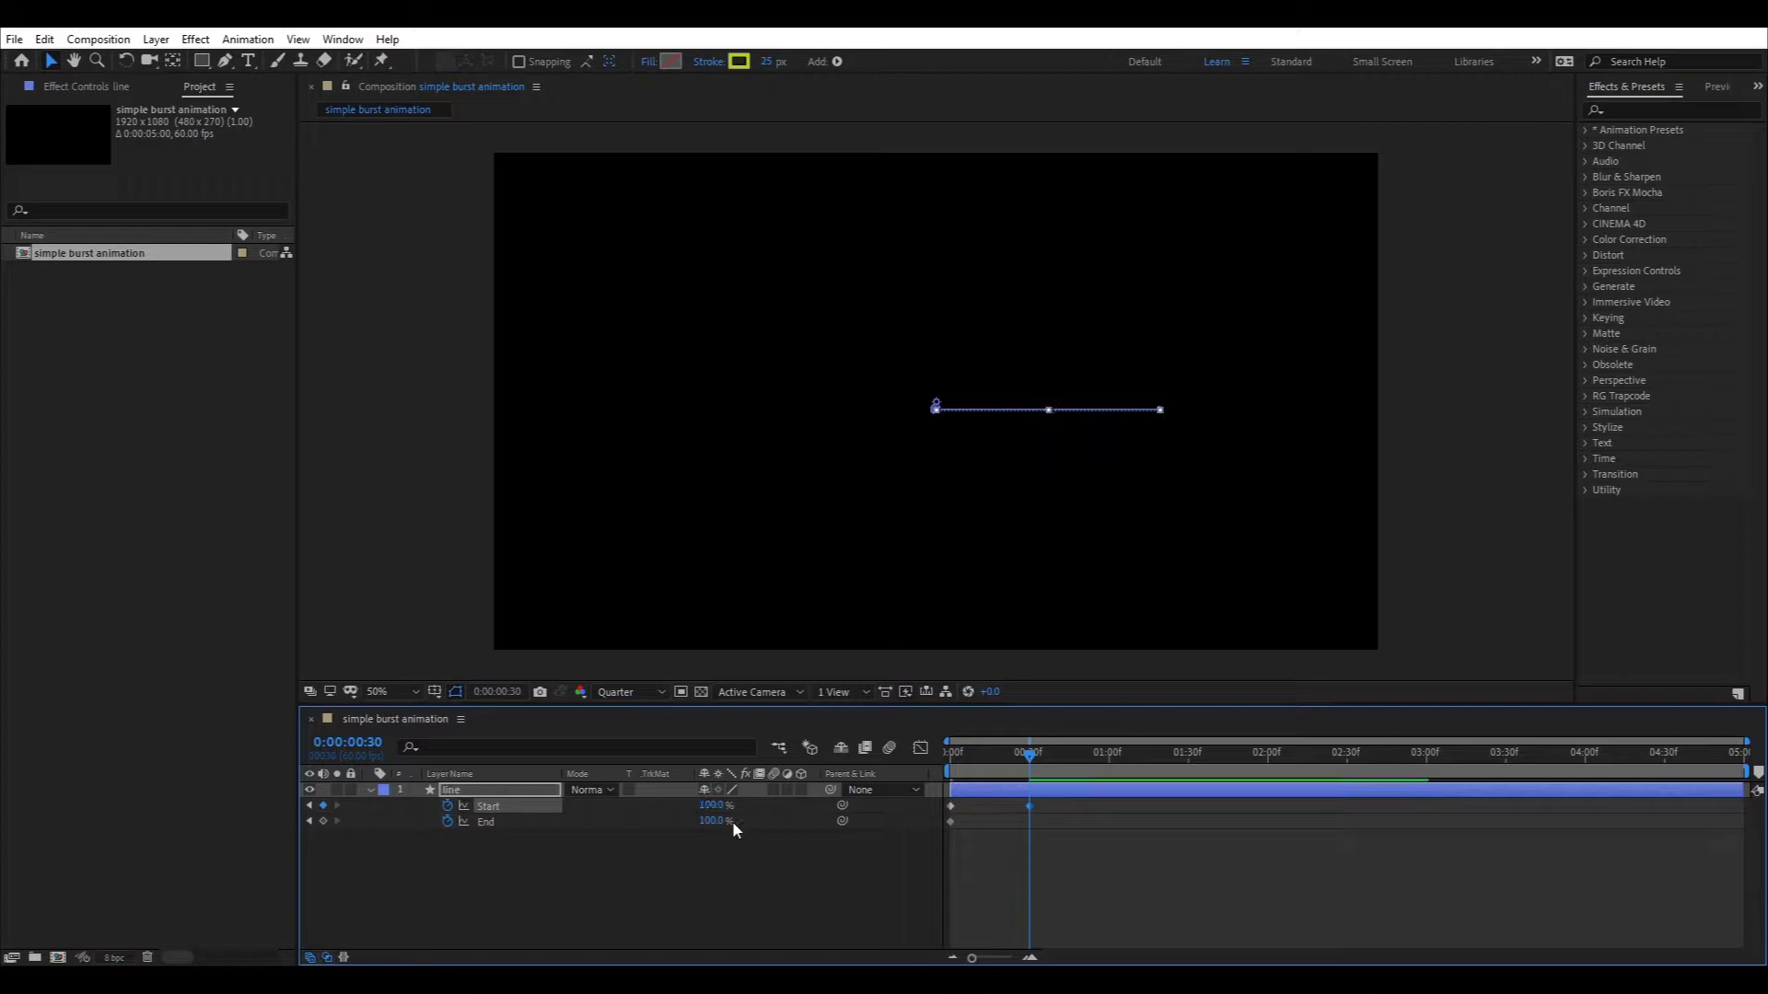
drag(712, 822, 876, 829)
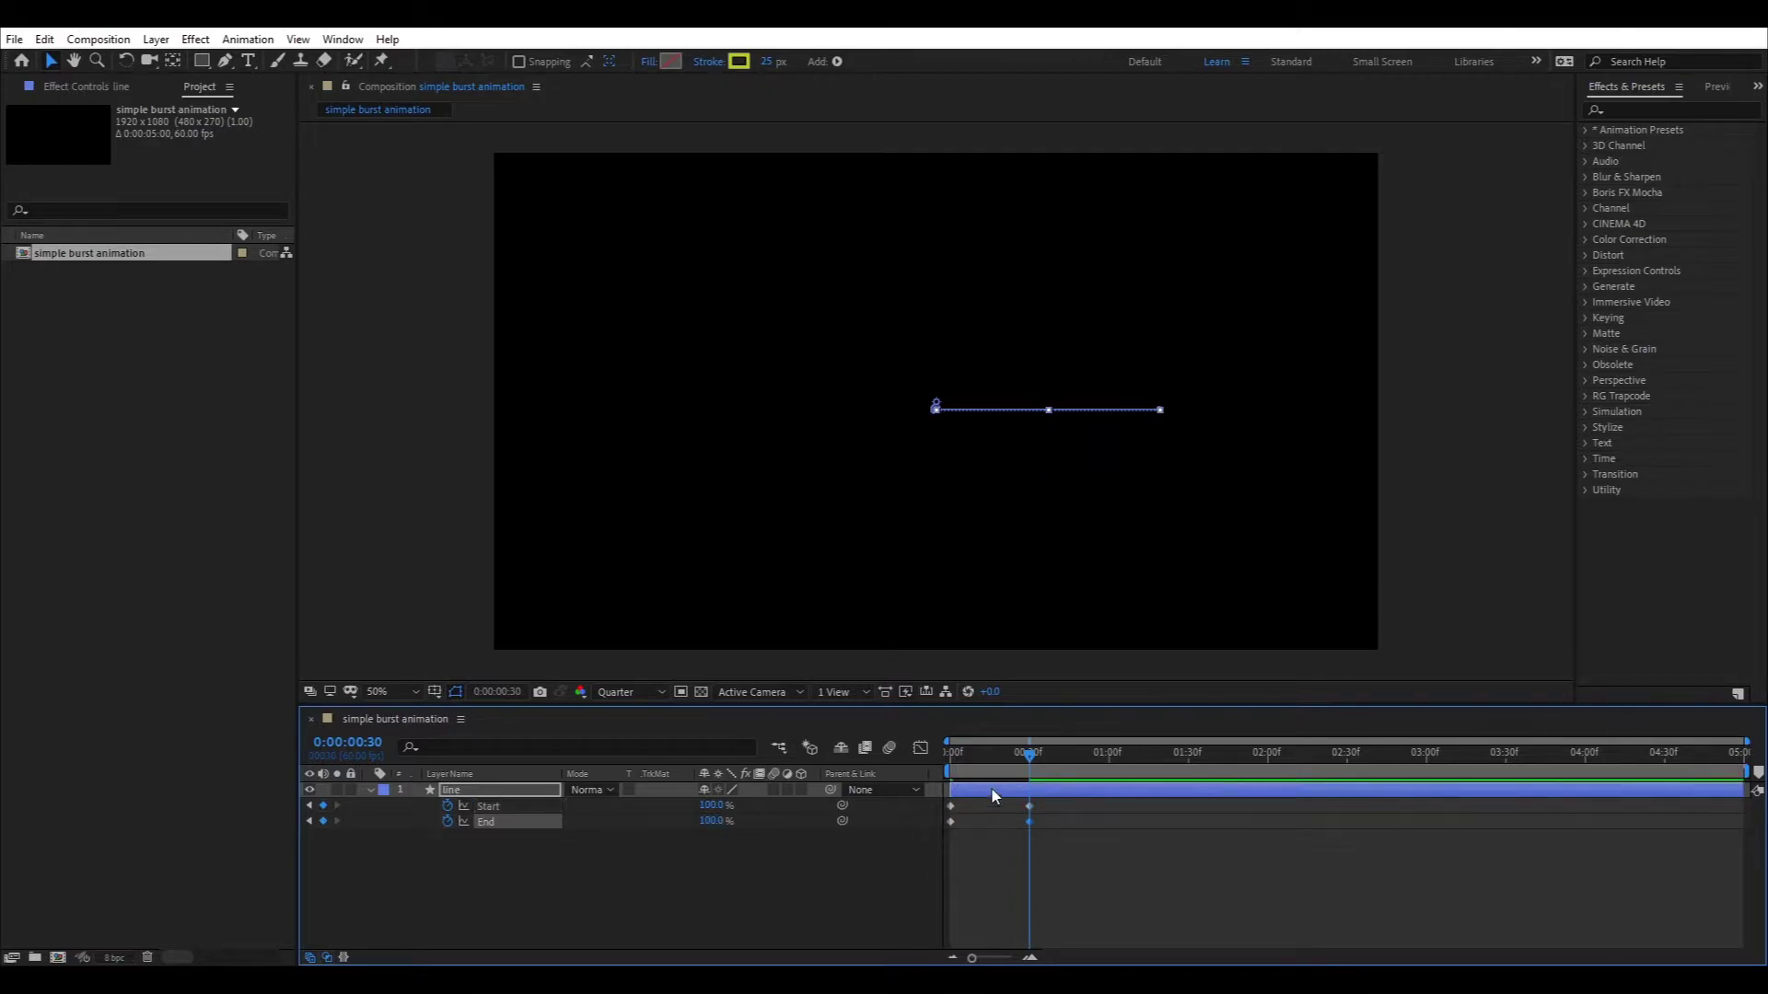
drag(972, 771, 909, 773)
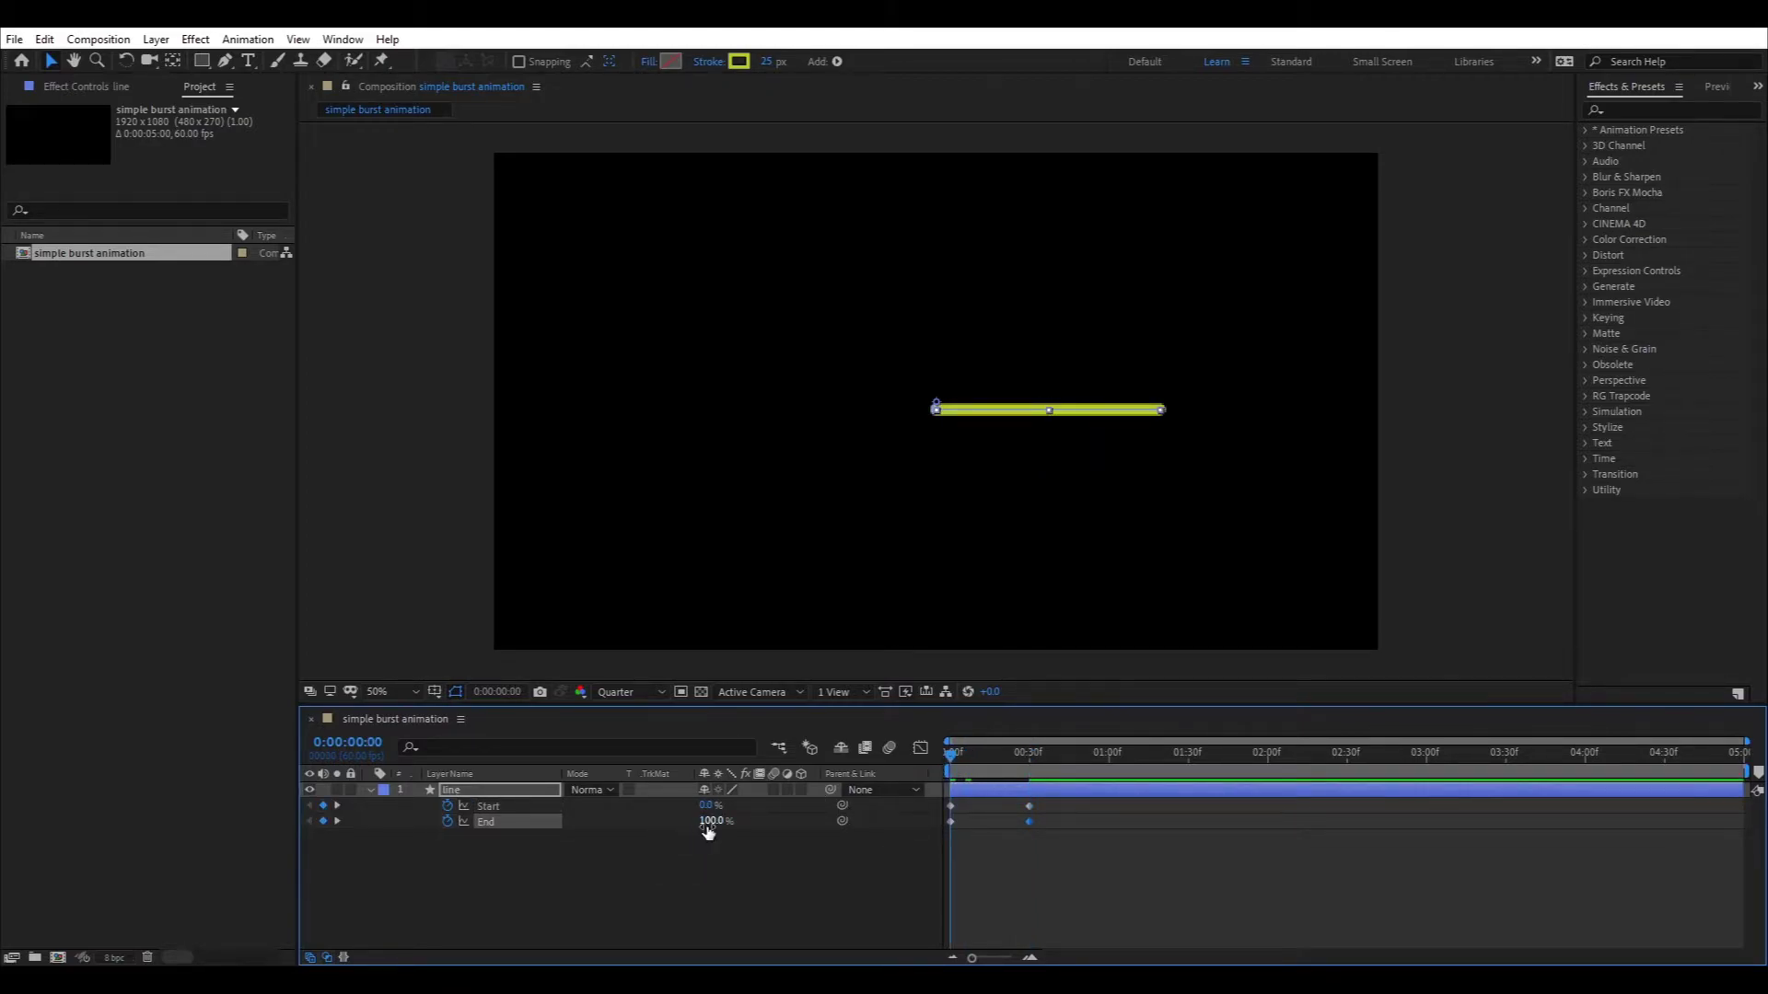
drag(709, 827, 578, 827)
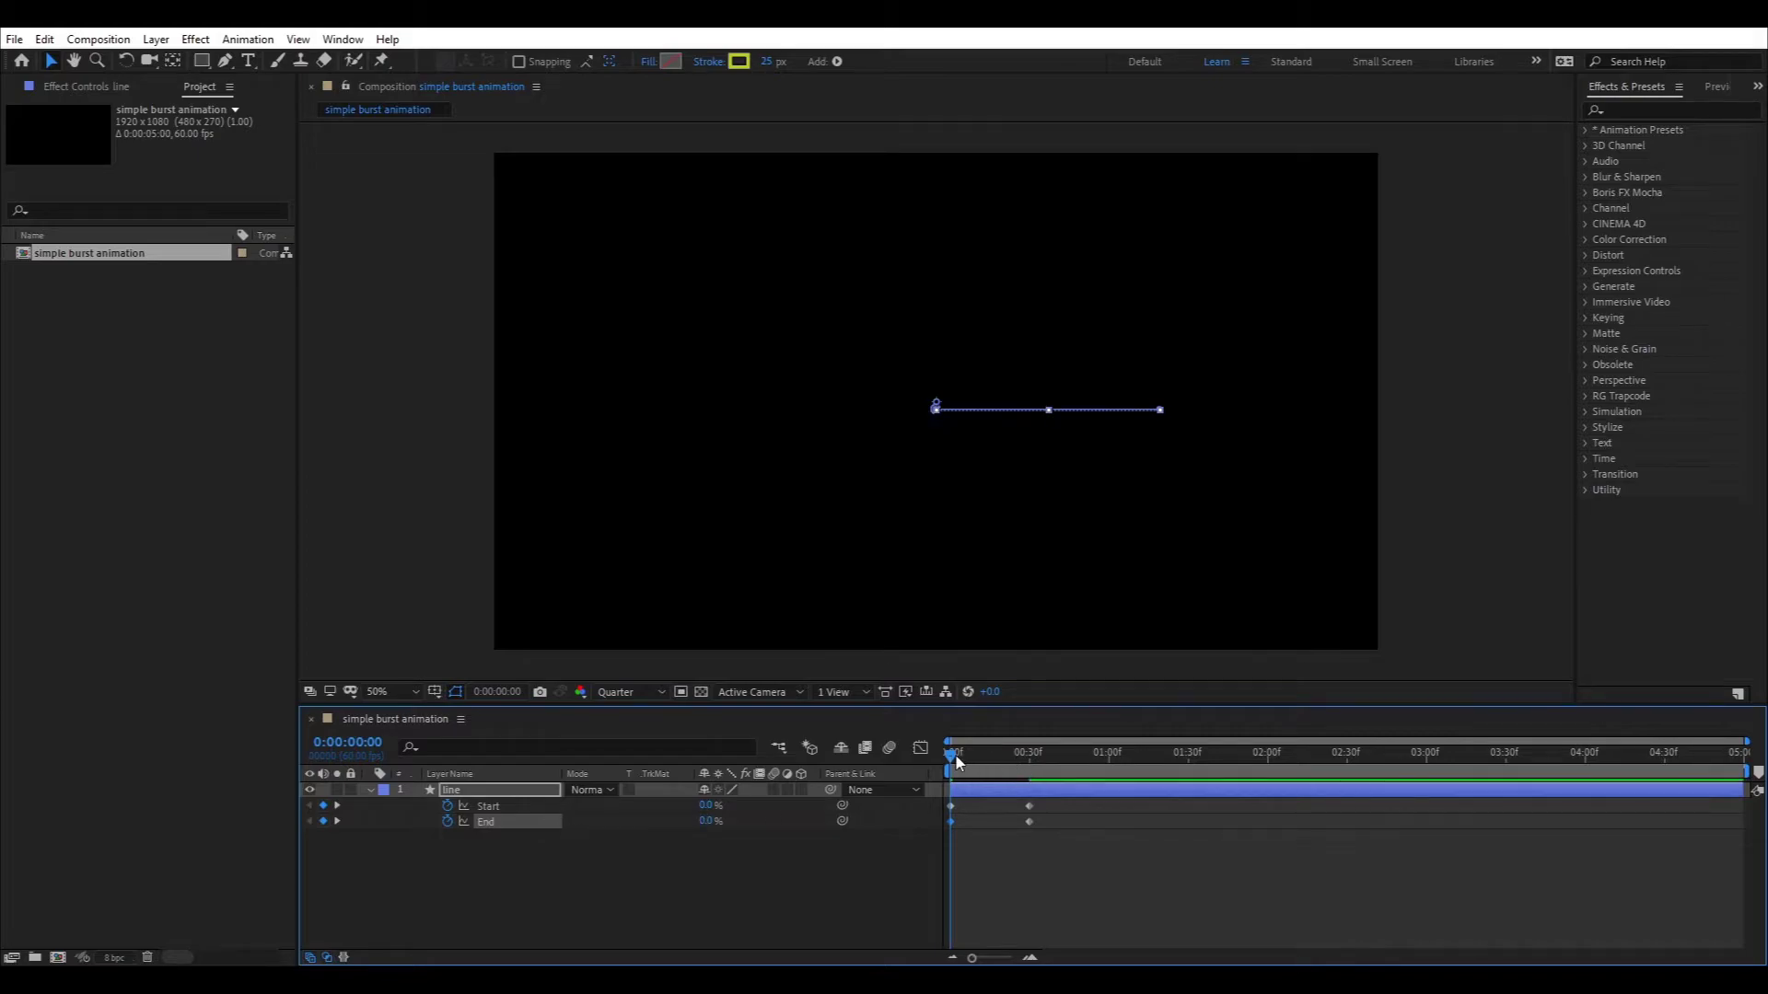
- Delay the two End keyframes by five frames, to 0:00:00:05 and 0:00:00:35
mouse_move(955, 756)
mouse_down()
mouse_move(1051, 775)
mouse_move(951, 774)
mouse_move(968, 770)
mouse_up()
click(968, 857)
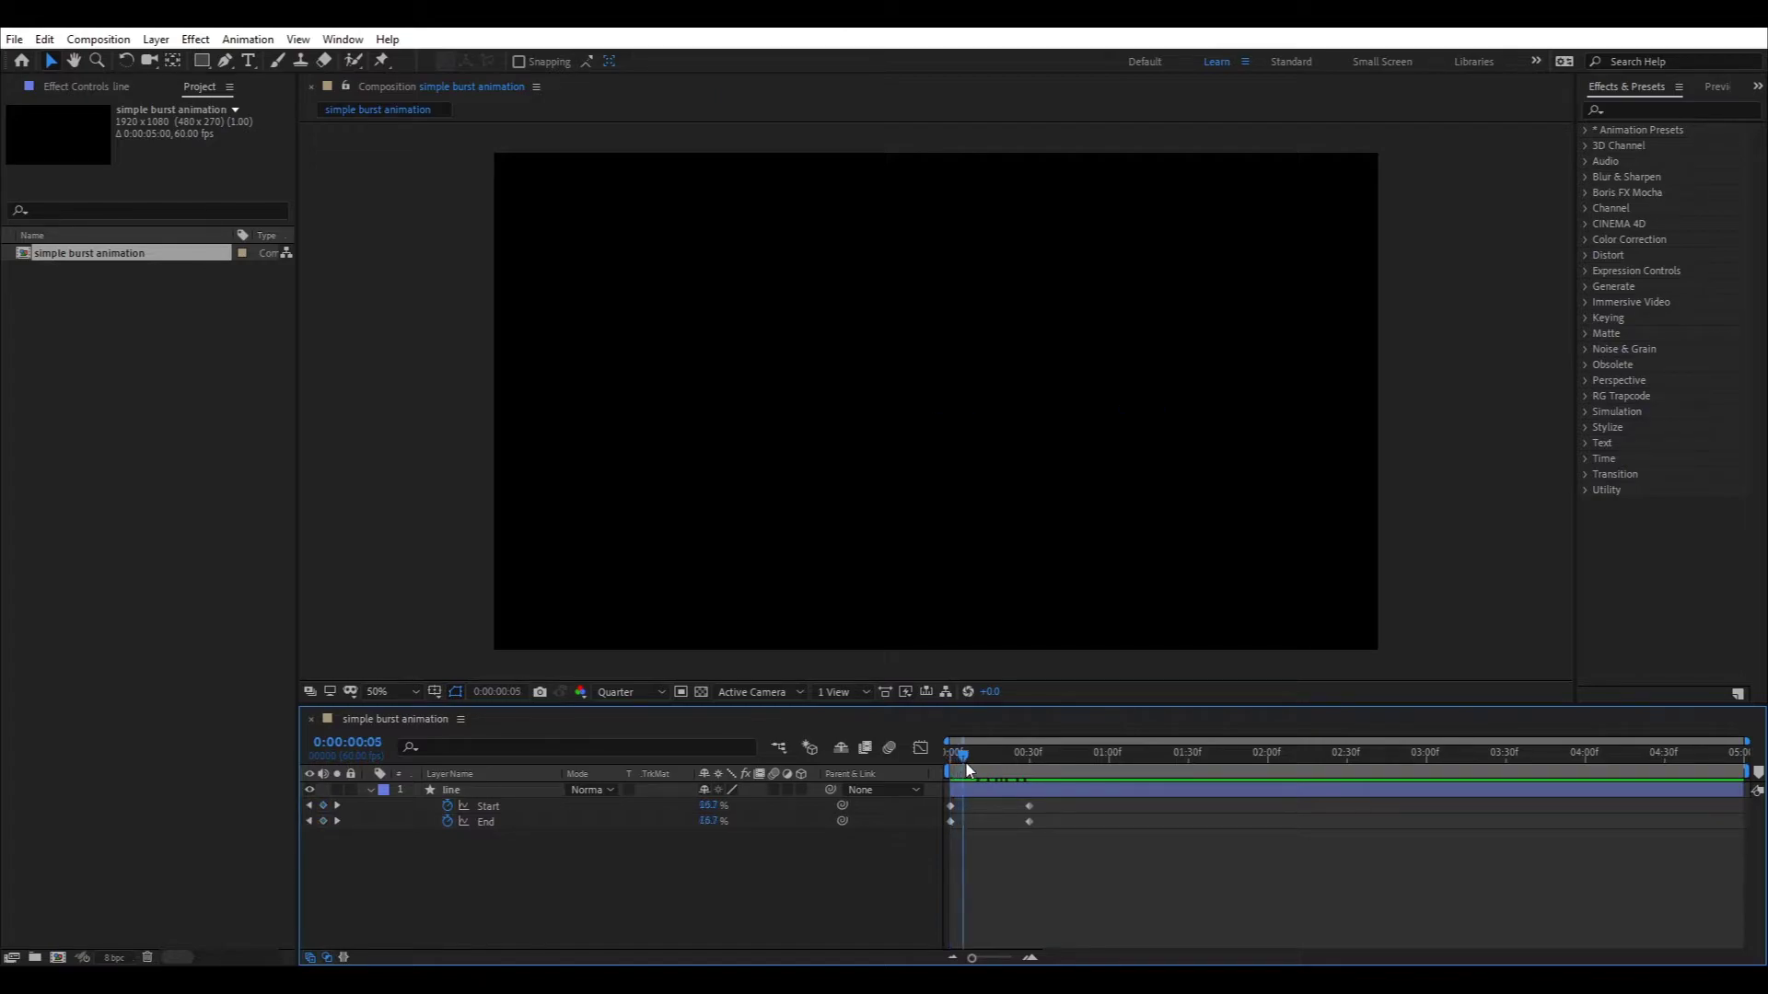
click(950, 821)
drag(952, 824, 963, 824)
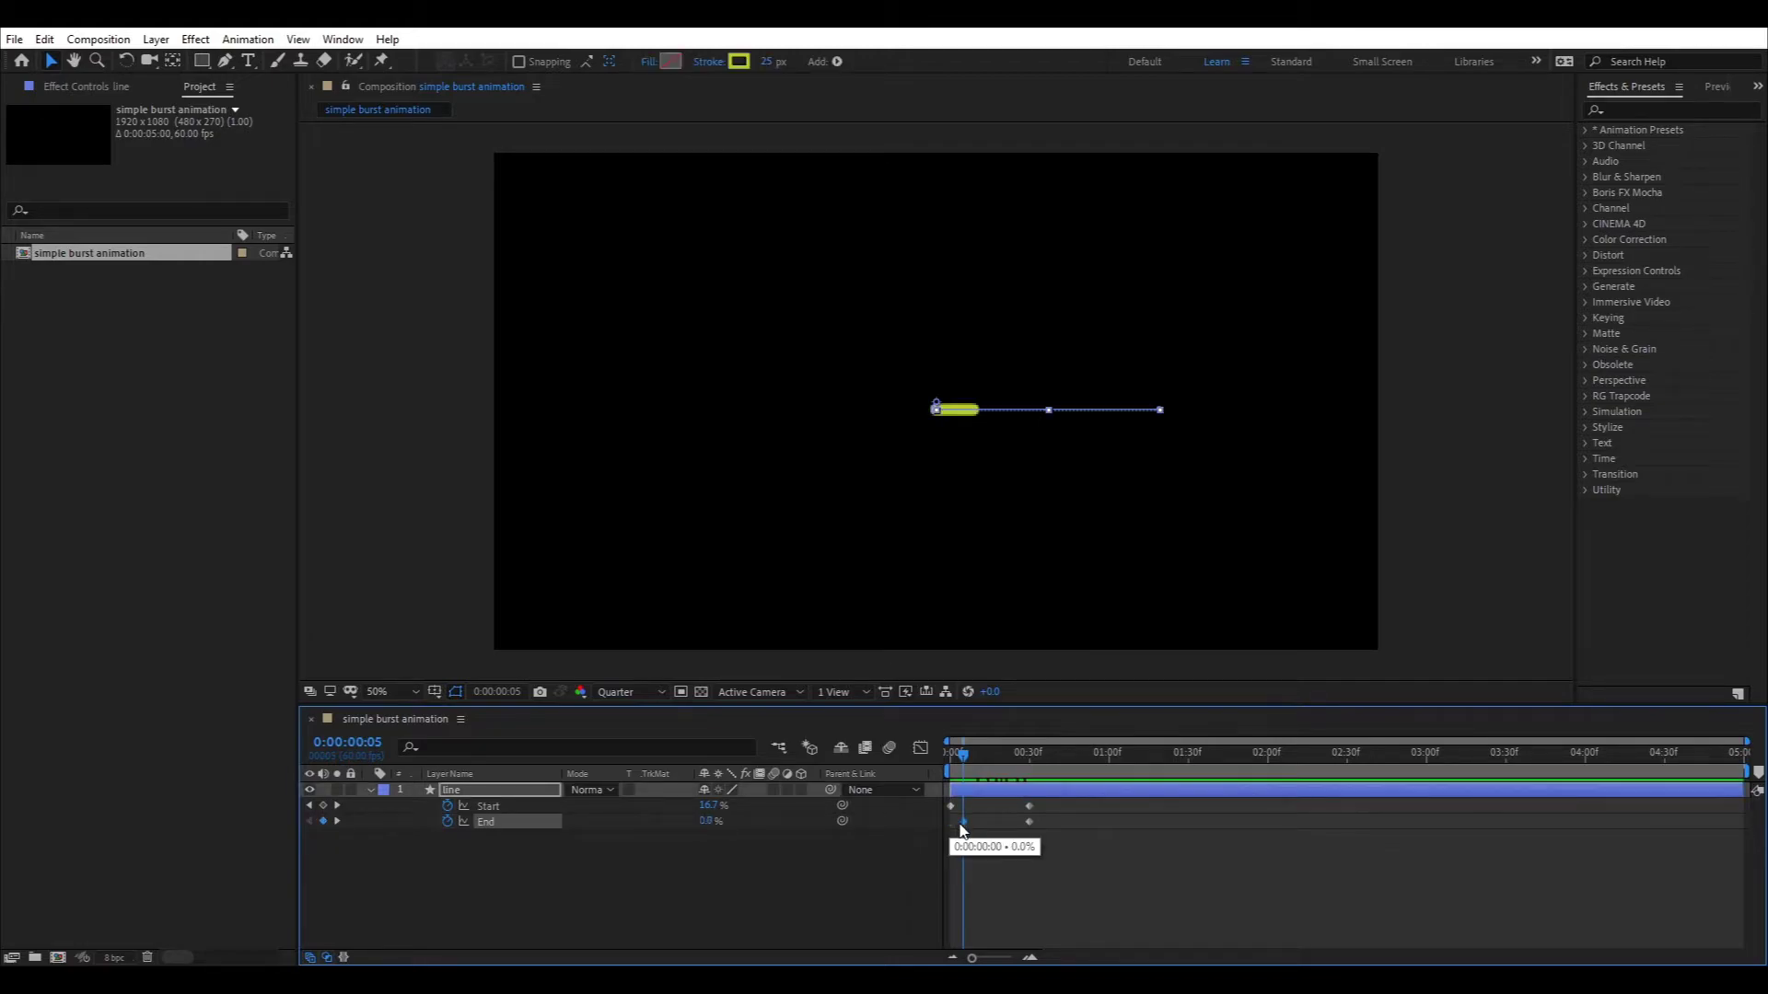
drag(1029, 767, 1041, 821)
click(1079, 868)
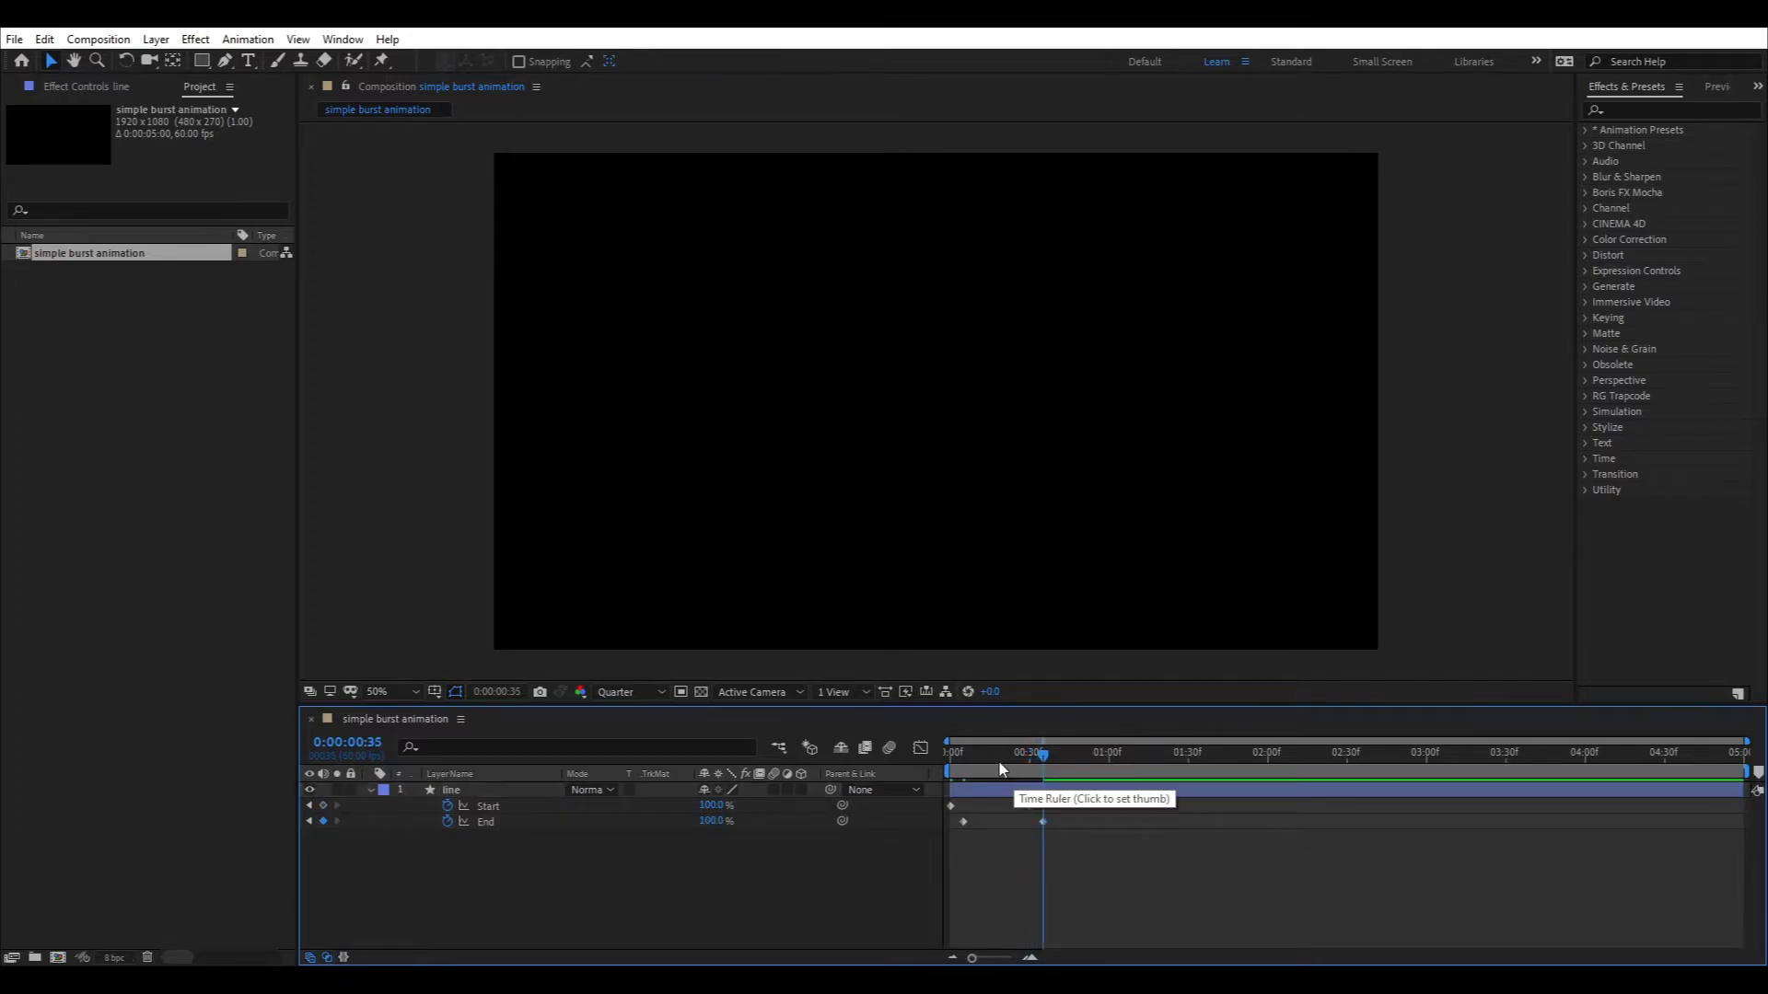
- Play back the line's trim animation from the beginning of the composition
click(939, 761)
key(space)
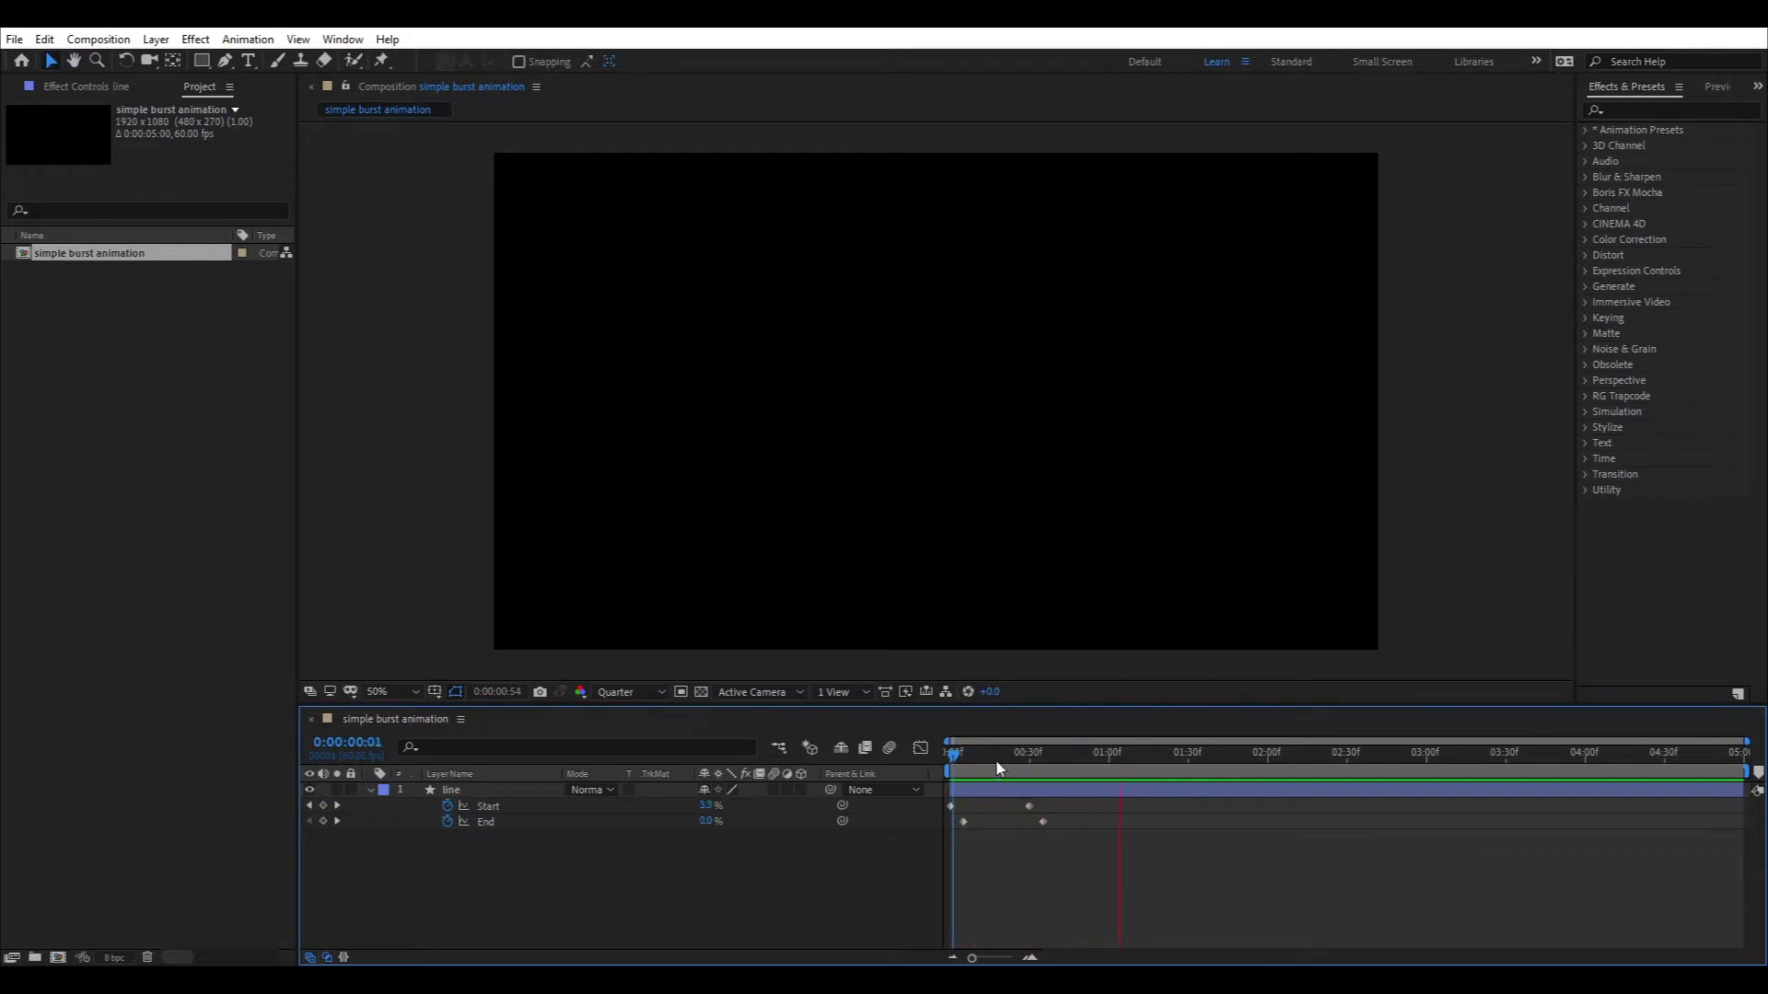
drag(995, 763, 936, 767)
- Apply Easy Ease to all Start and End keyframes and preview the eased line animation
mouse_move(1051, 866)
mouse_down()
mouse_move(931, 804)
mouse_move(982, 757)
mouse_move(931, 757)
mouse_move(1033, 778)
mouse_up()
key(F9)
click(1057, 871)
click(994, 768)
key(space)
key(space)
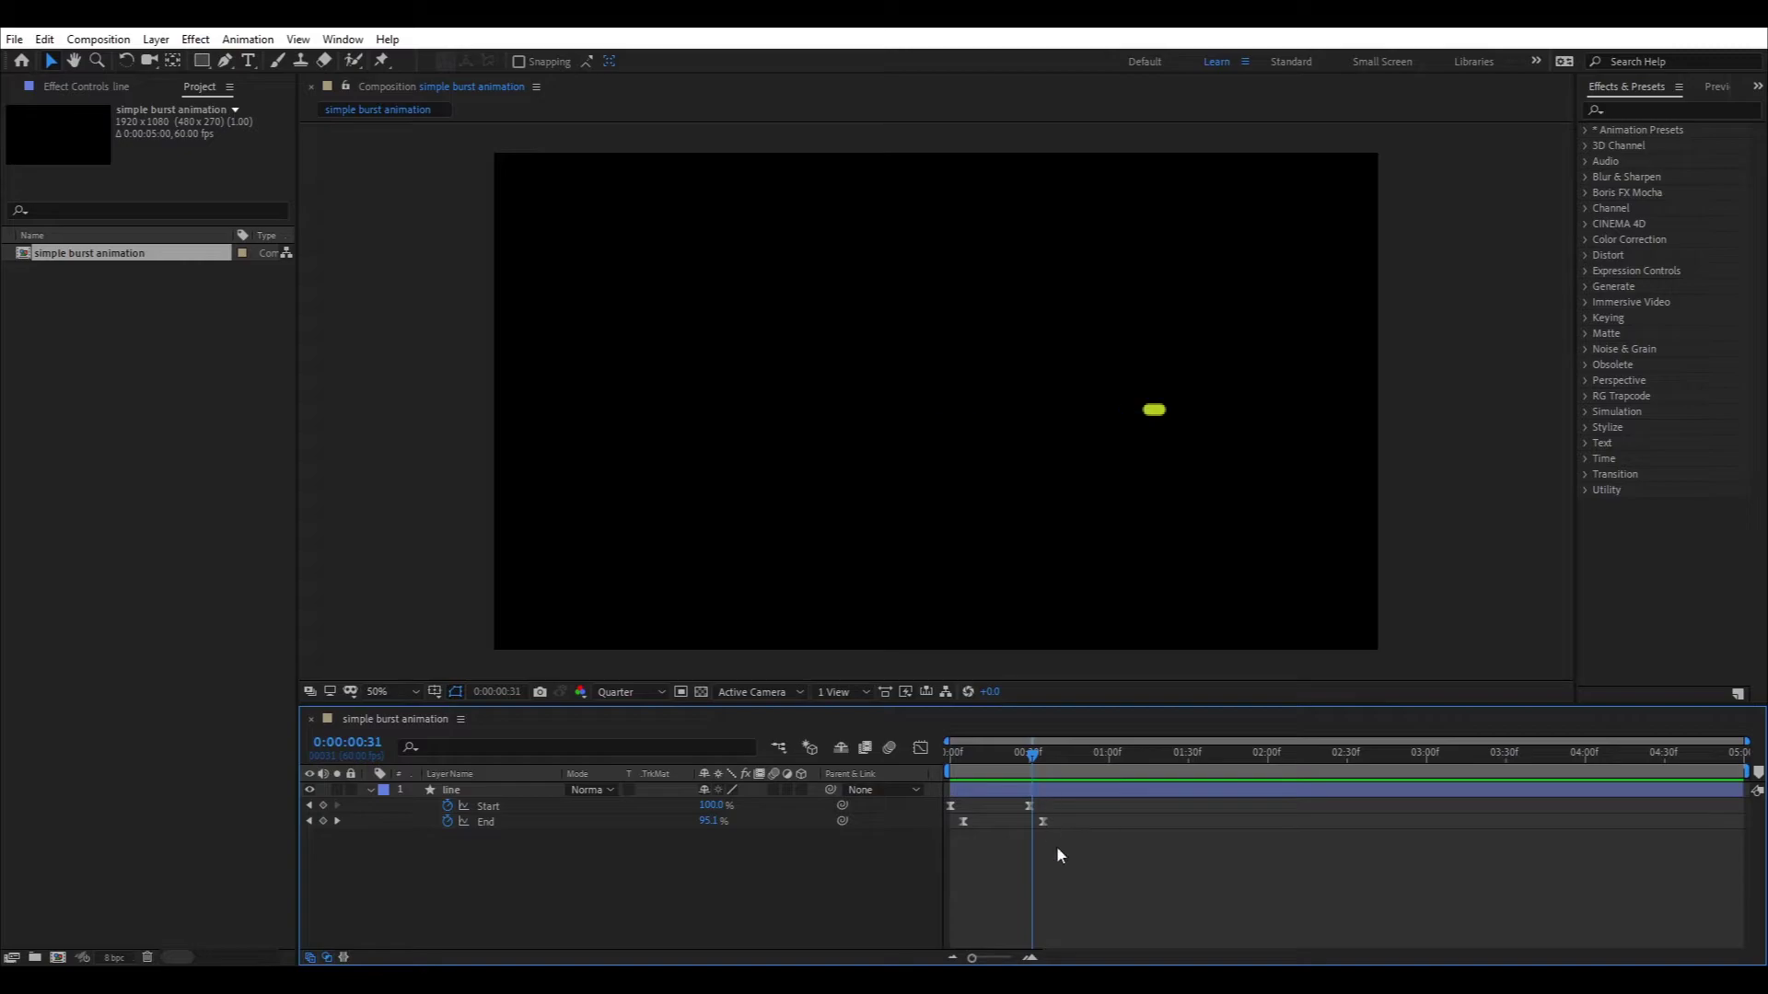
- Move the last Trim Paths End keyframe of the line to 0:00:00:41
drag(1058, 852, 930, 822)
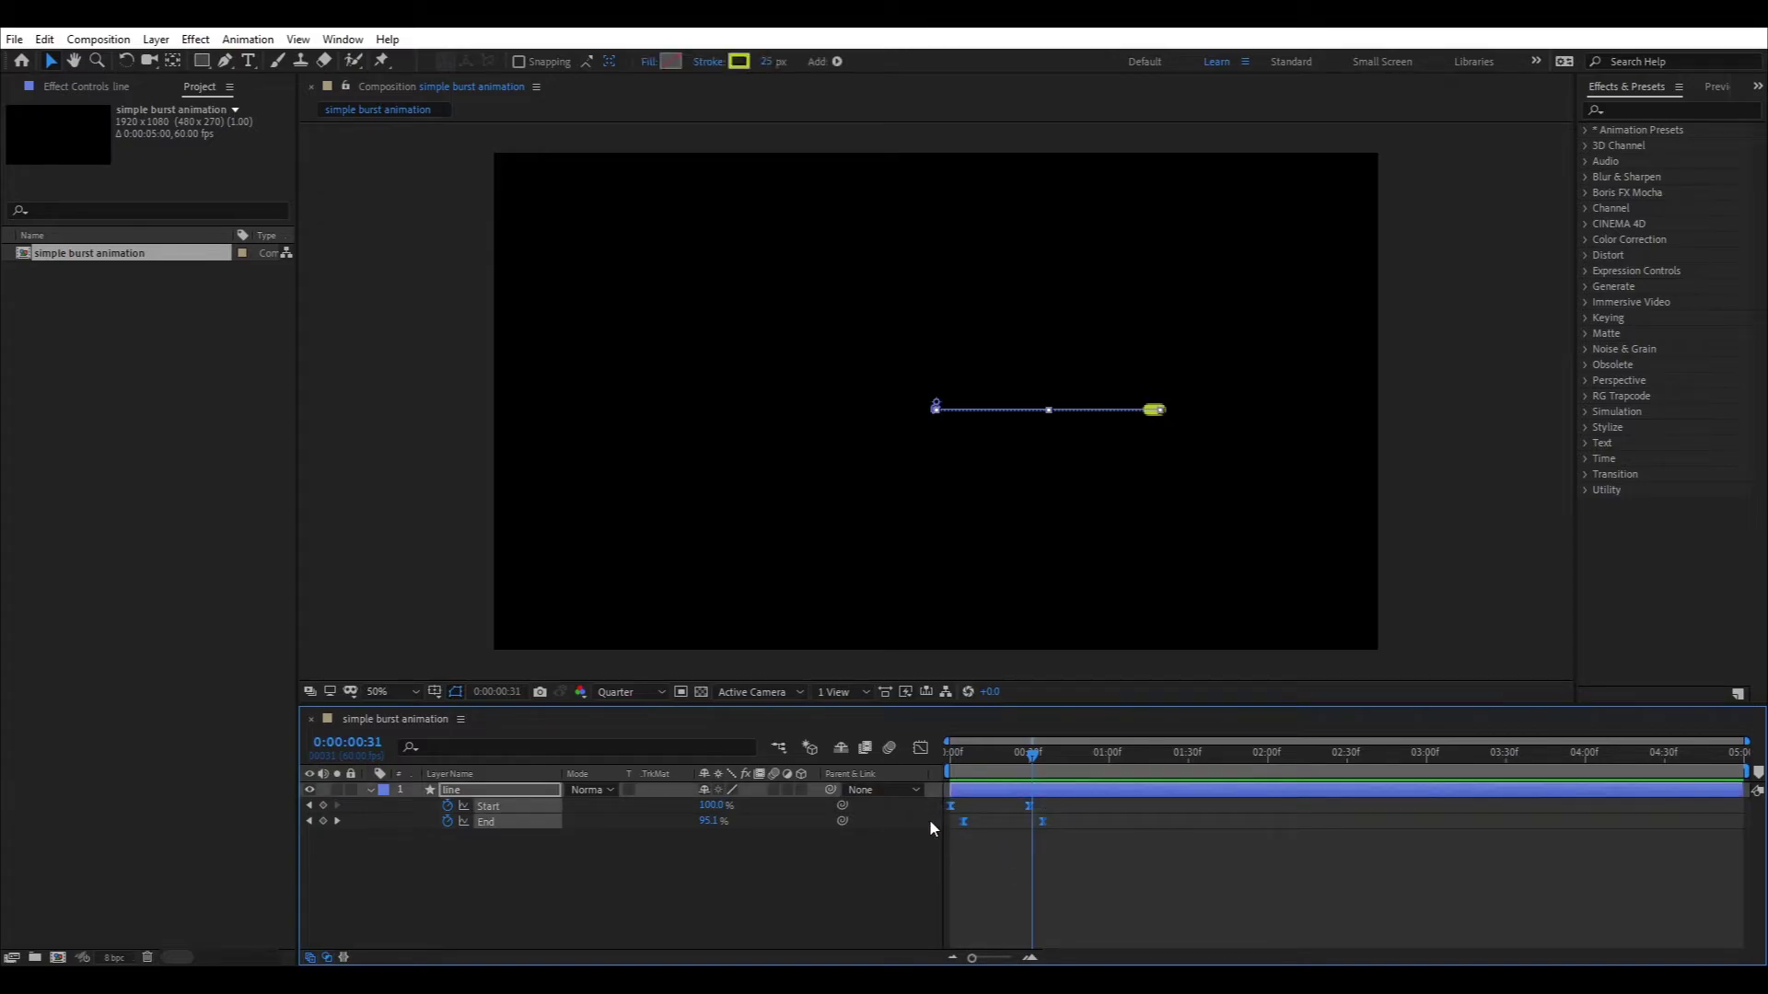
click(1011, 823)
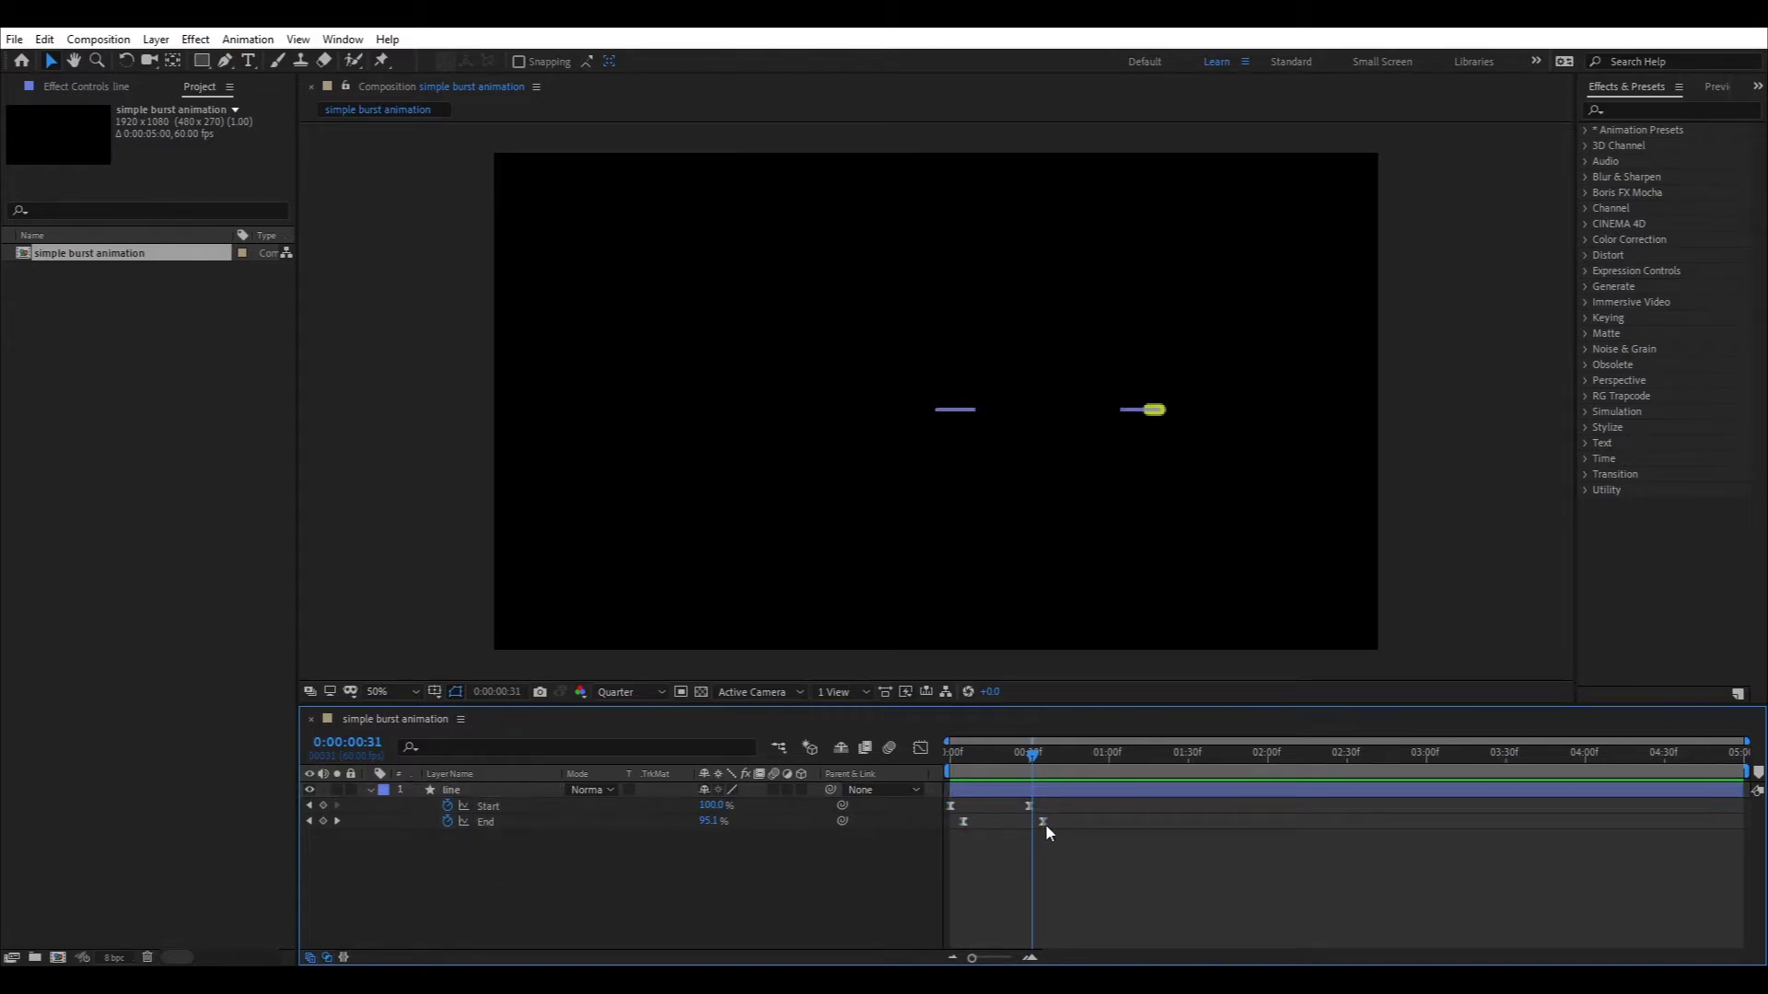
drag(1031, 758, 1012, 765)
- Reshape the speed curves of all Start and End keyframes so speed peaks early and eases out gradually
drag(1046, 825, 925, 805)
key(Home)
click(921, 747)
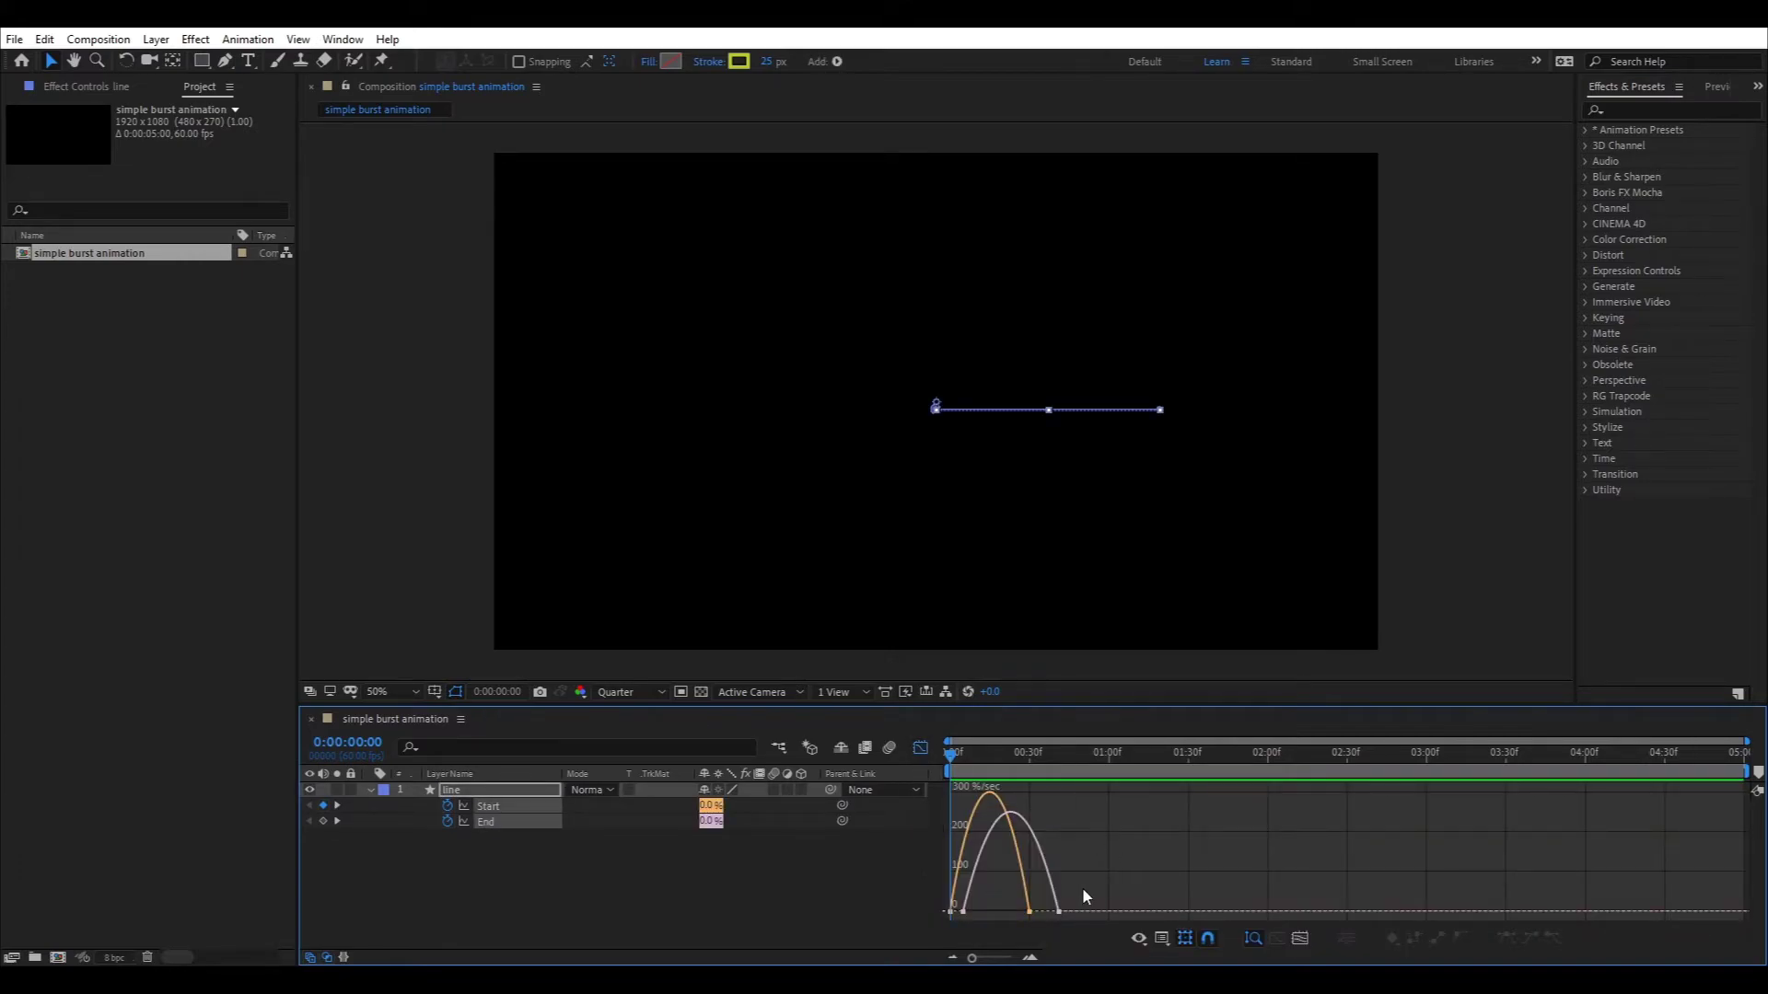
drag(1083, 890, 915, 924)
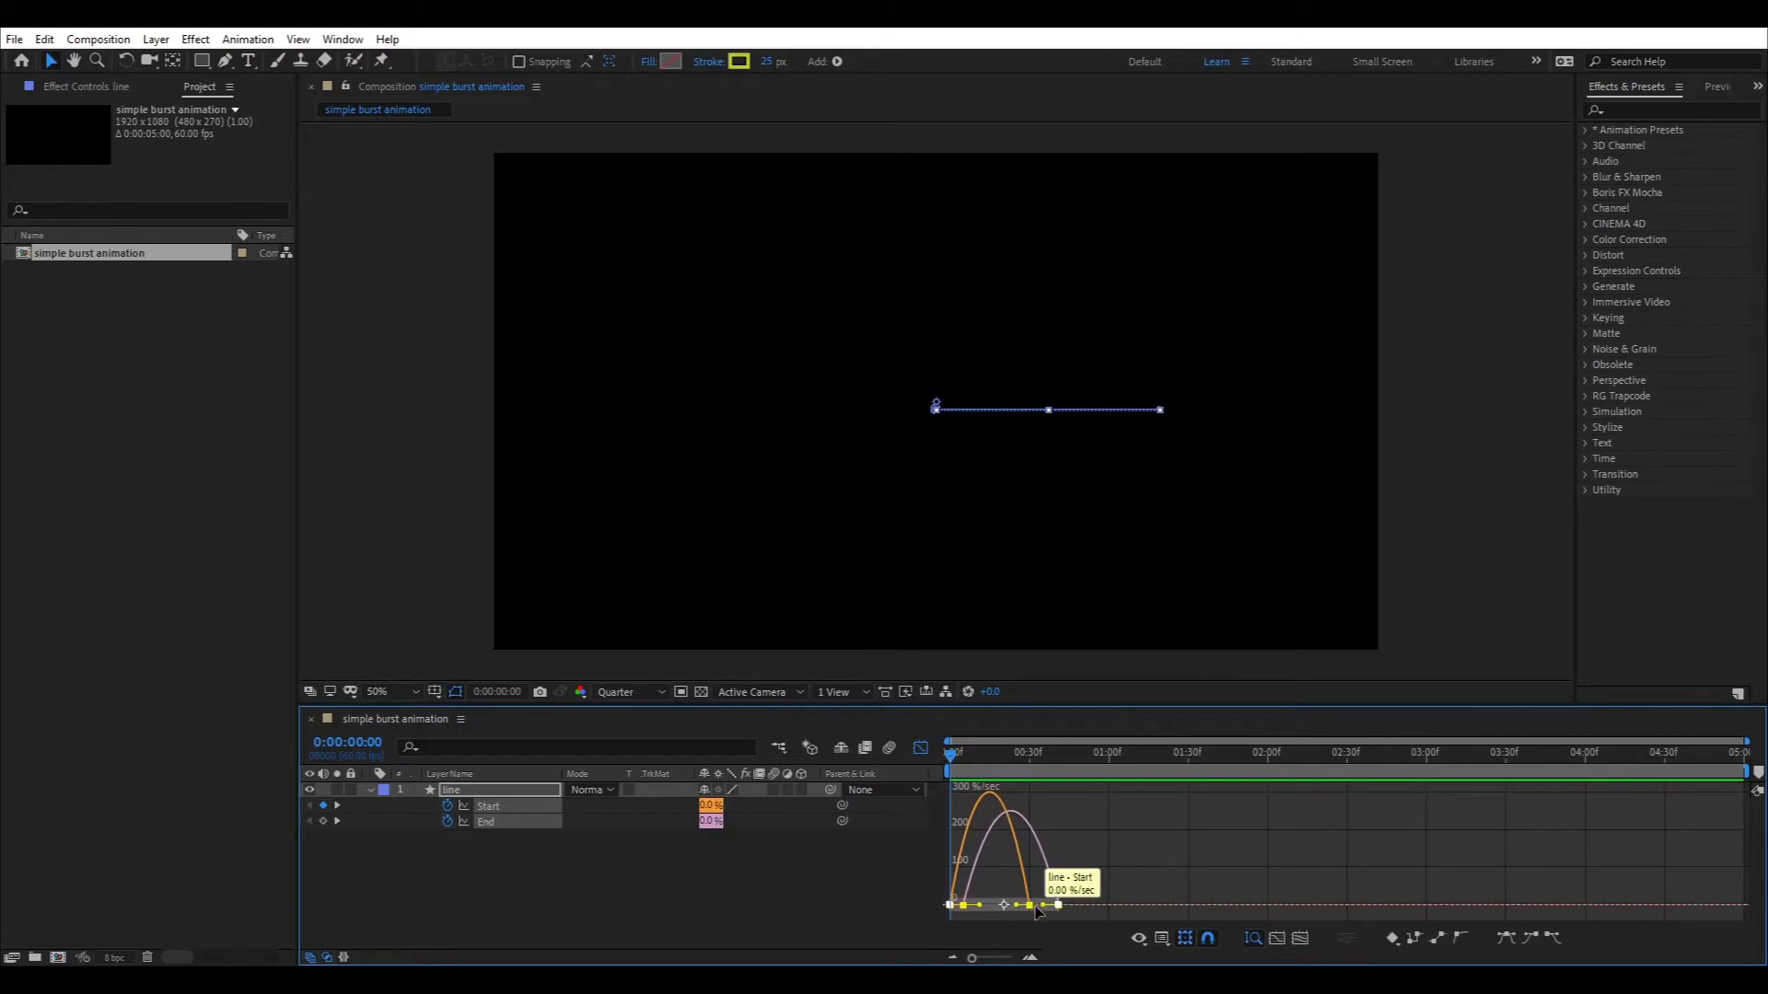
drag(1043, 906, 1018, 908)
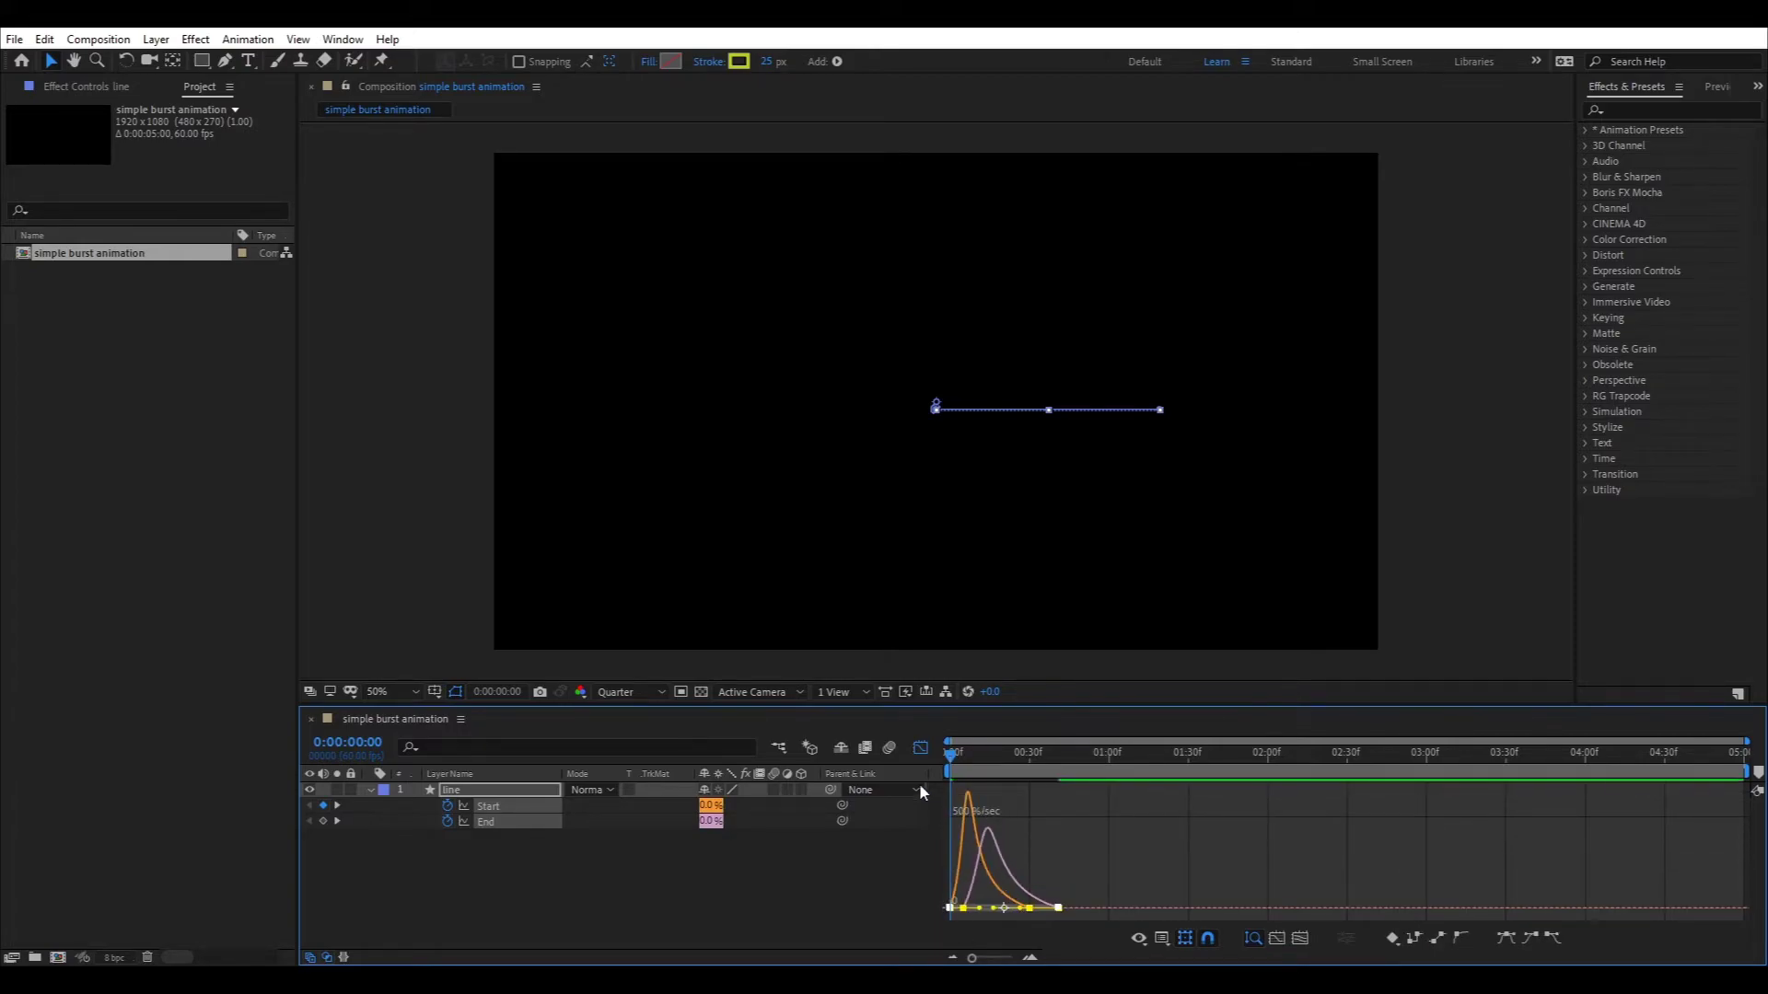
click(920, 752)
- Play back the line animation with the adjusted speed curves
click(1070, 864)
key(space)
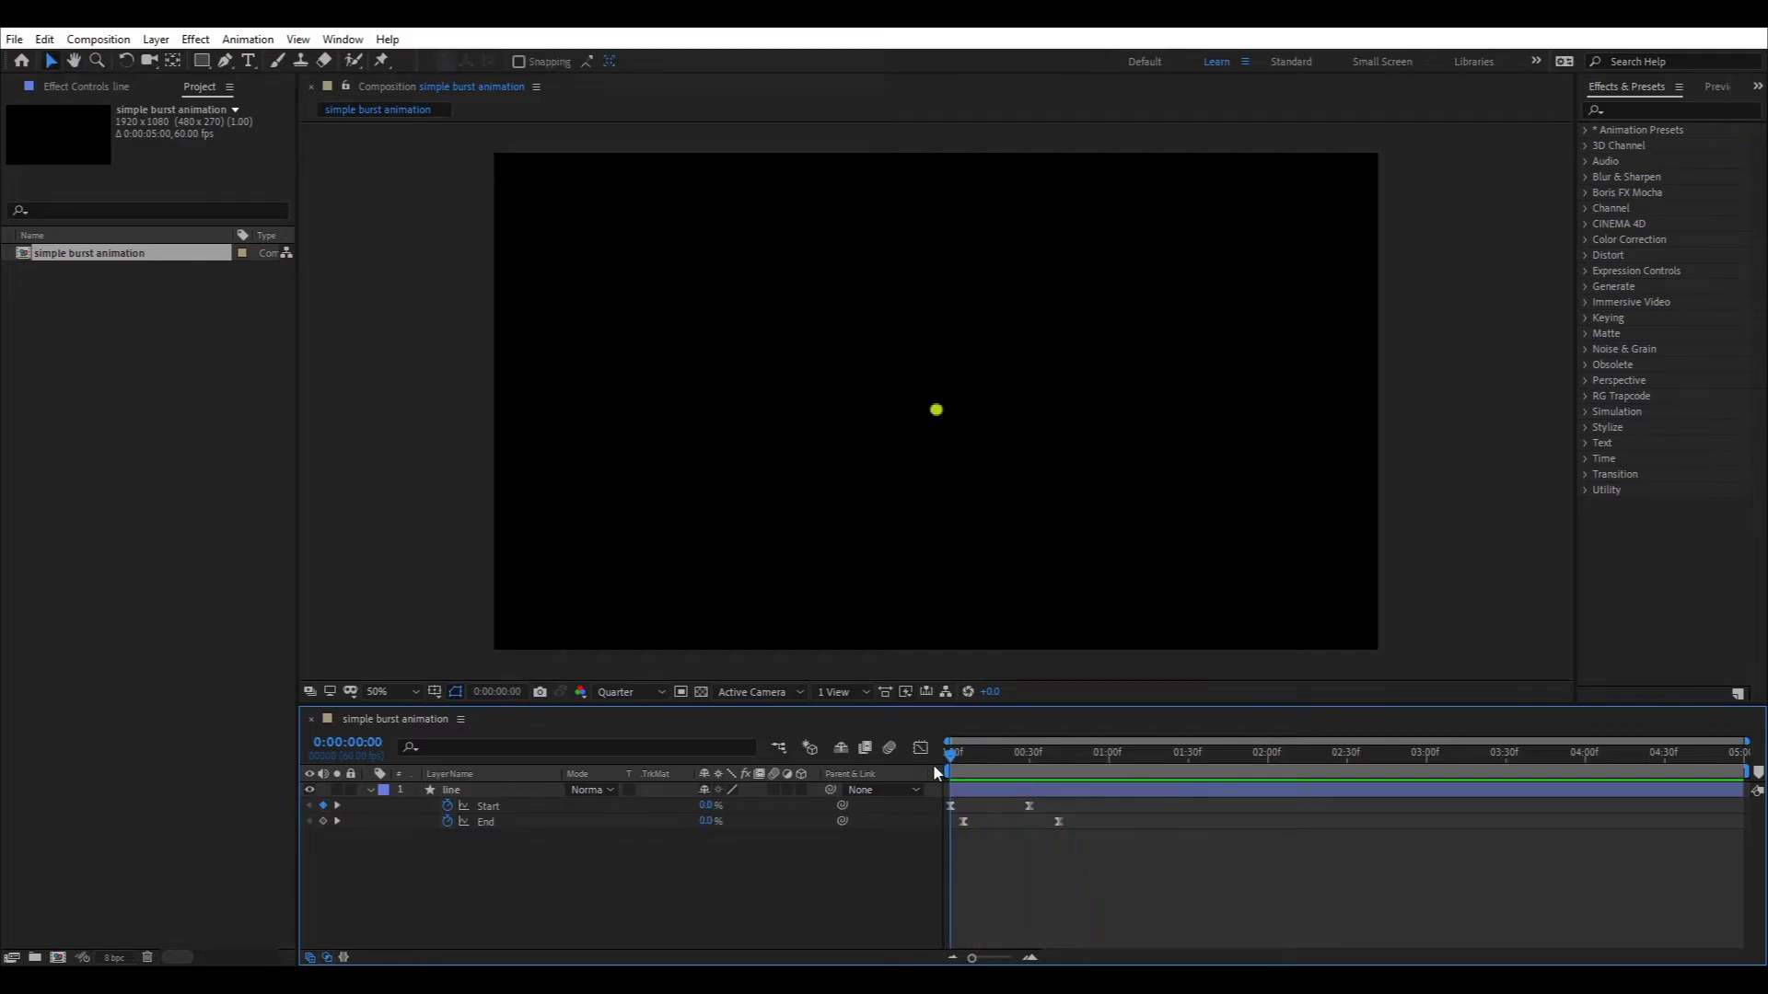
key(space)
key(space)
- Trim the line layer's out point to 0:00:00:41 and collapse its properties
click(1030, 759)
drag(1051, 789, 1058, 756)
click(1069, 789)
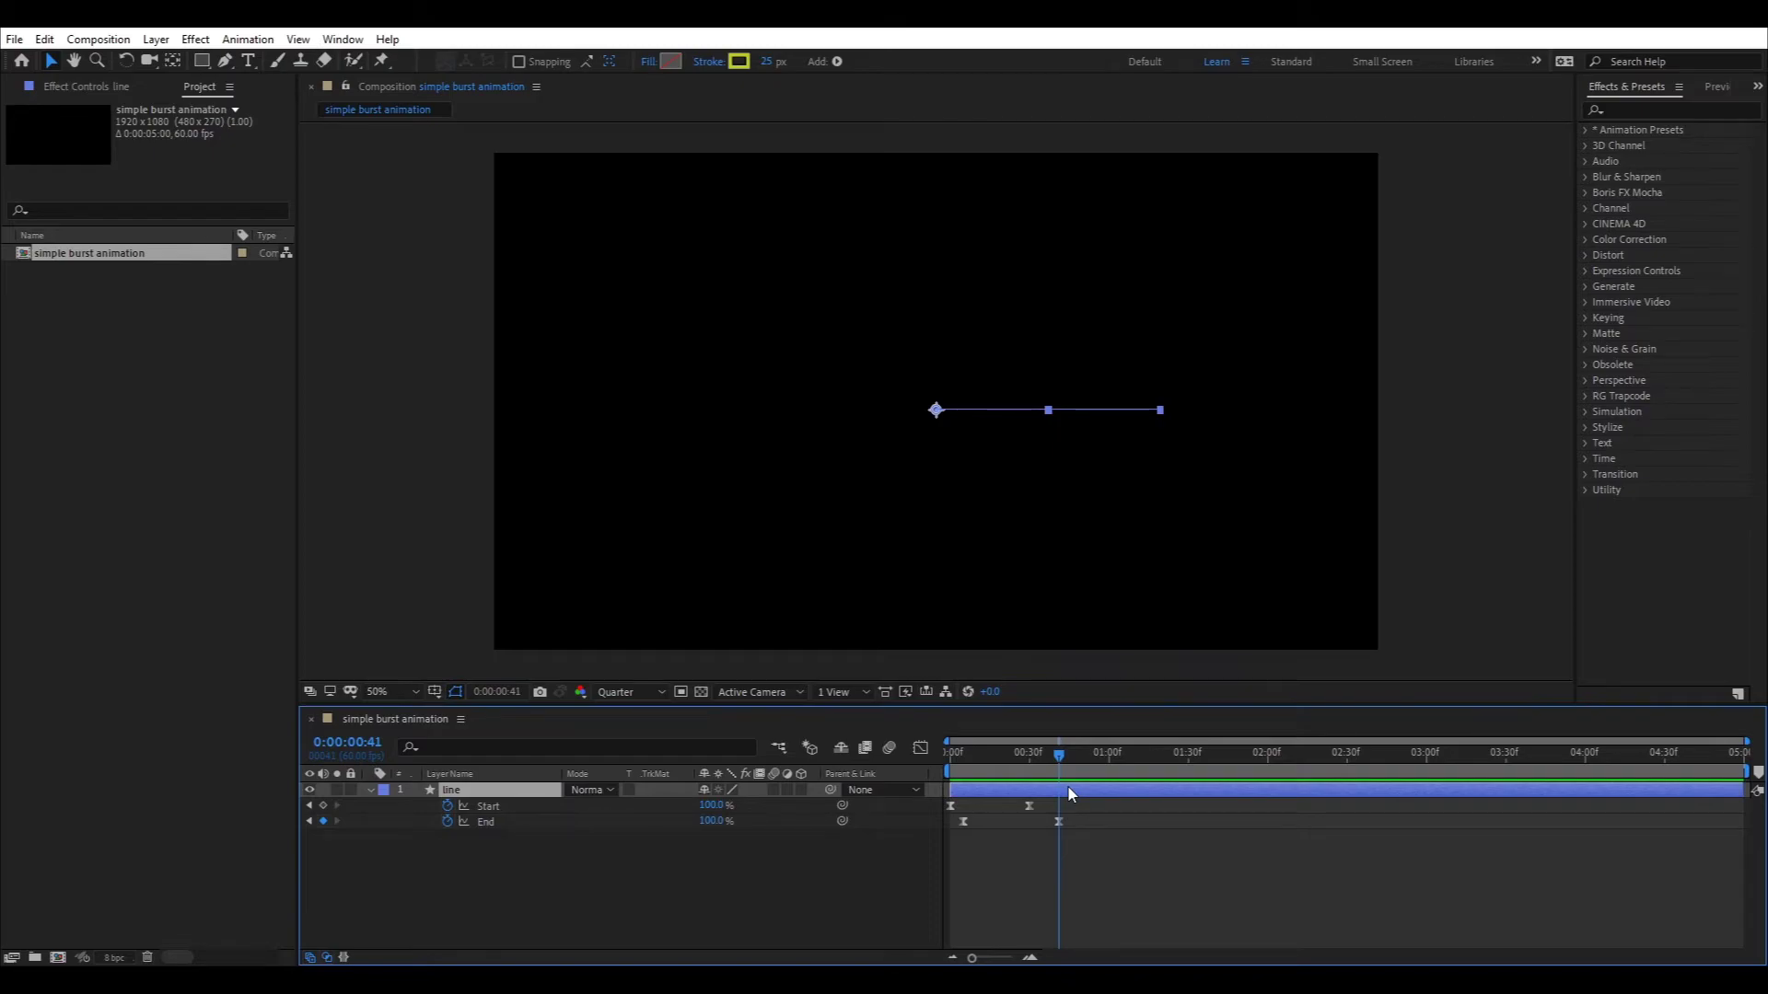
key(alt+bracketright)
click(371, 790)
click(1482, 568)
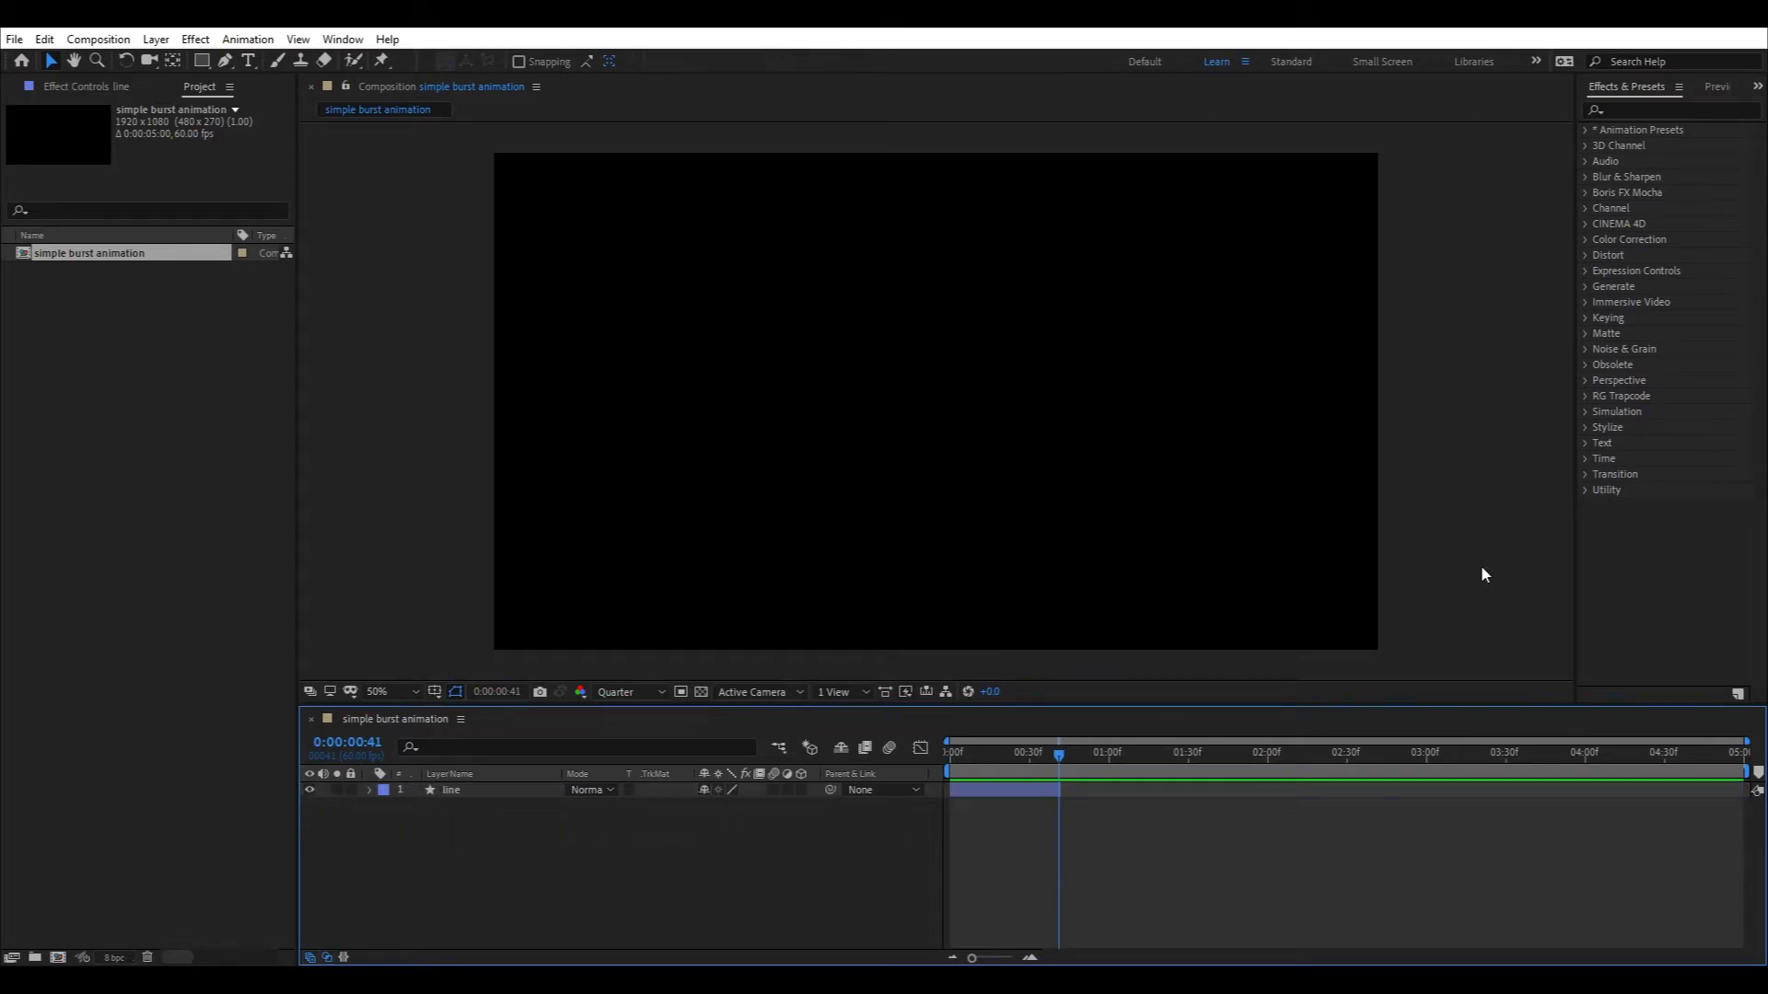
- Preview the line to a frame where it shows, and align its layer horizontally and vertically to the composition's centre
click(500, 790)
key(space)
click(1758, 87)
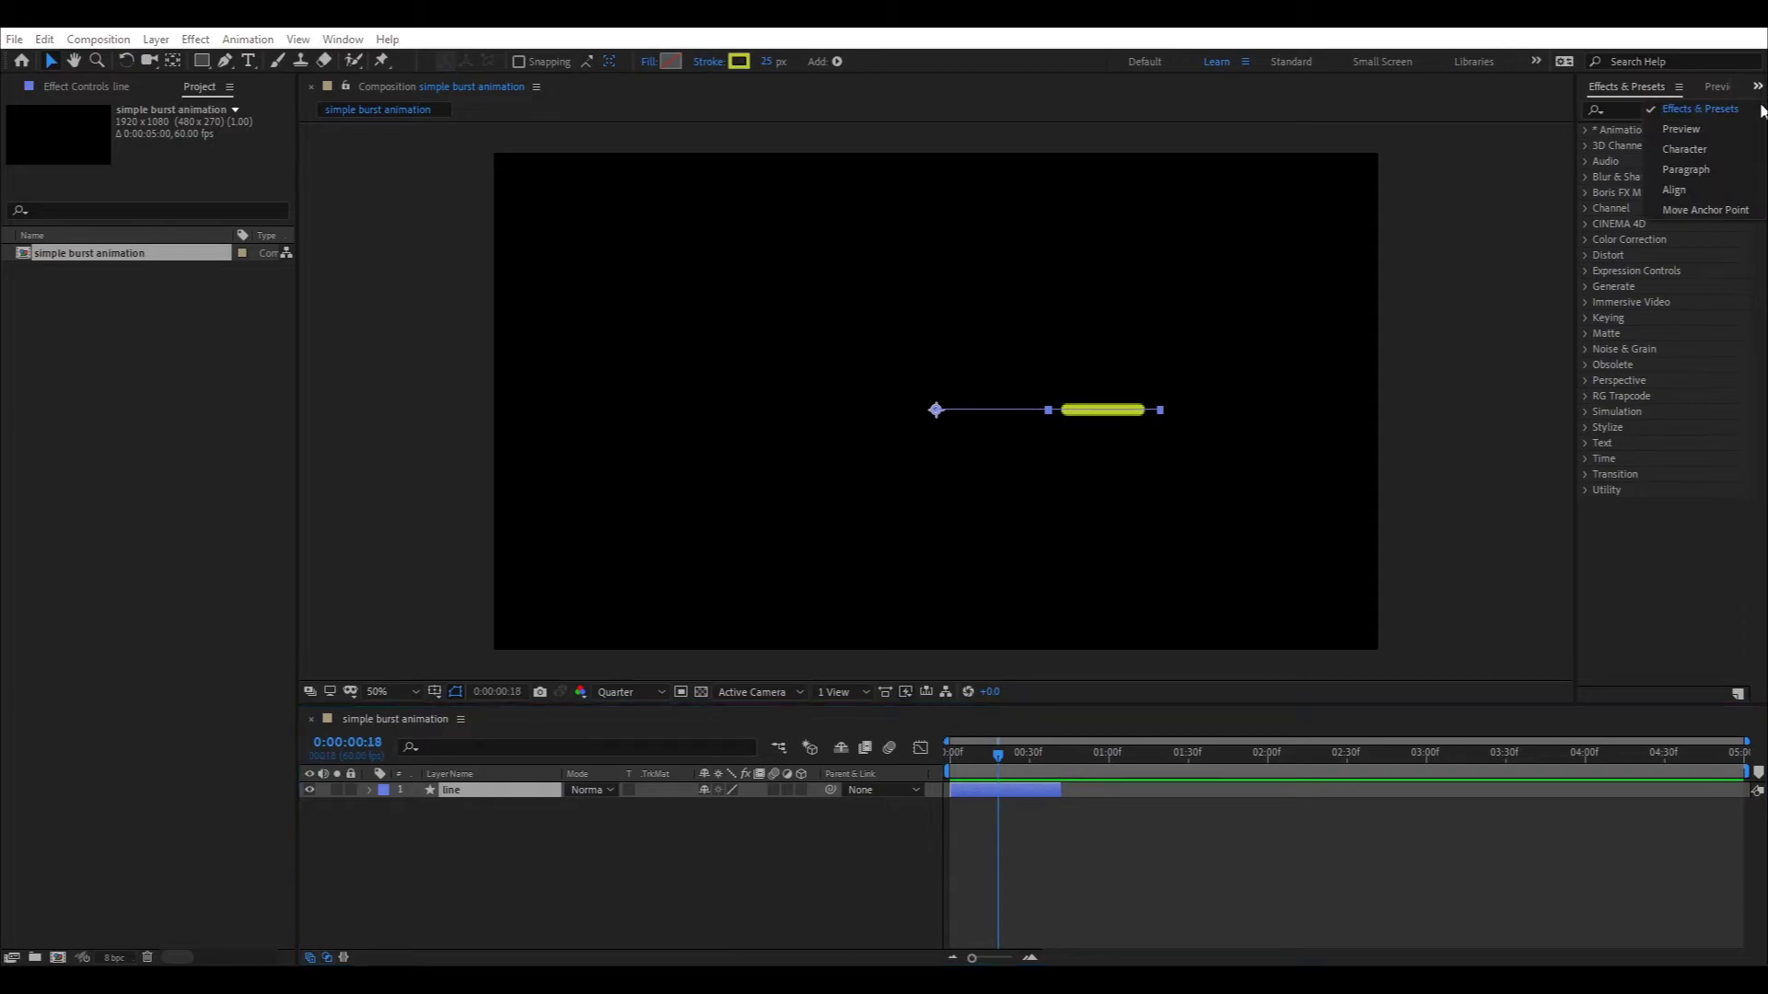
click(1716, 189)
click(1633, 131)
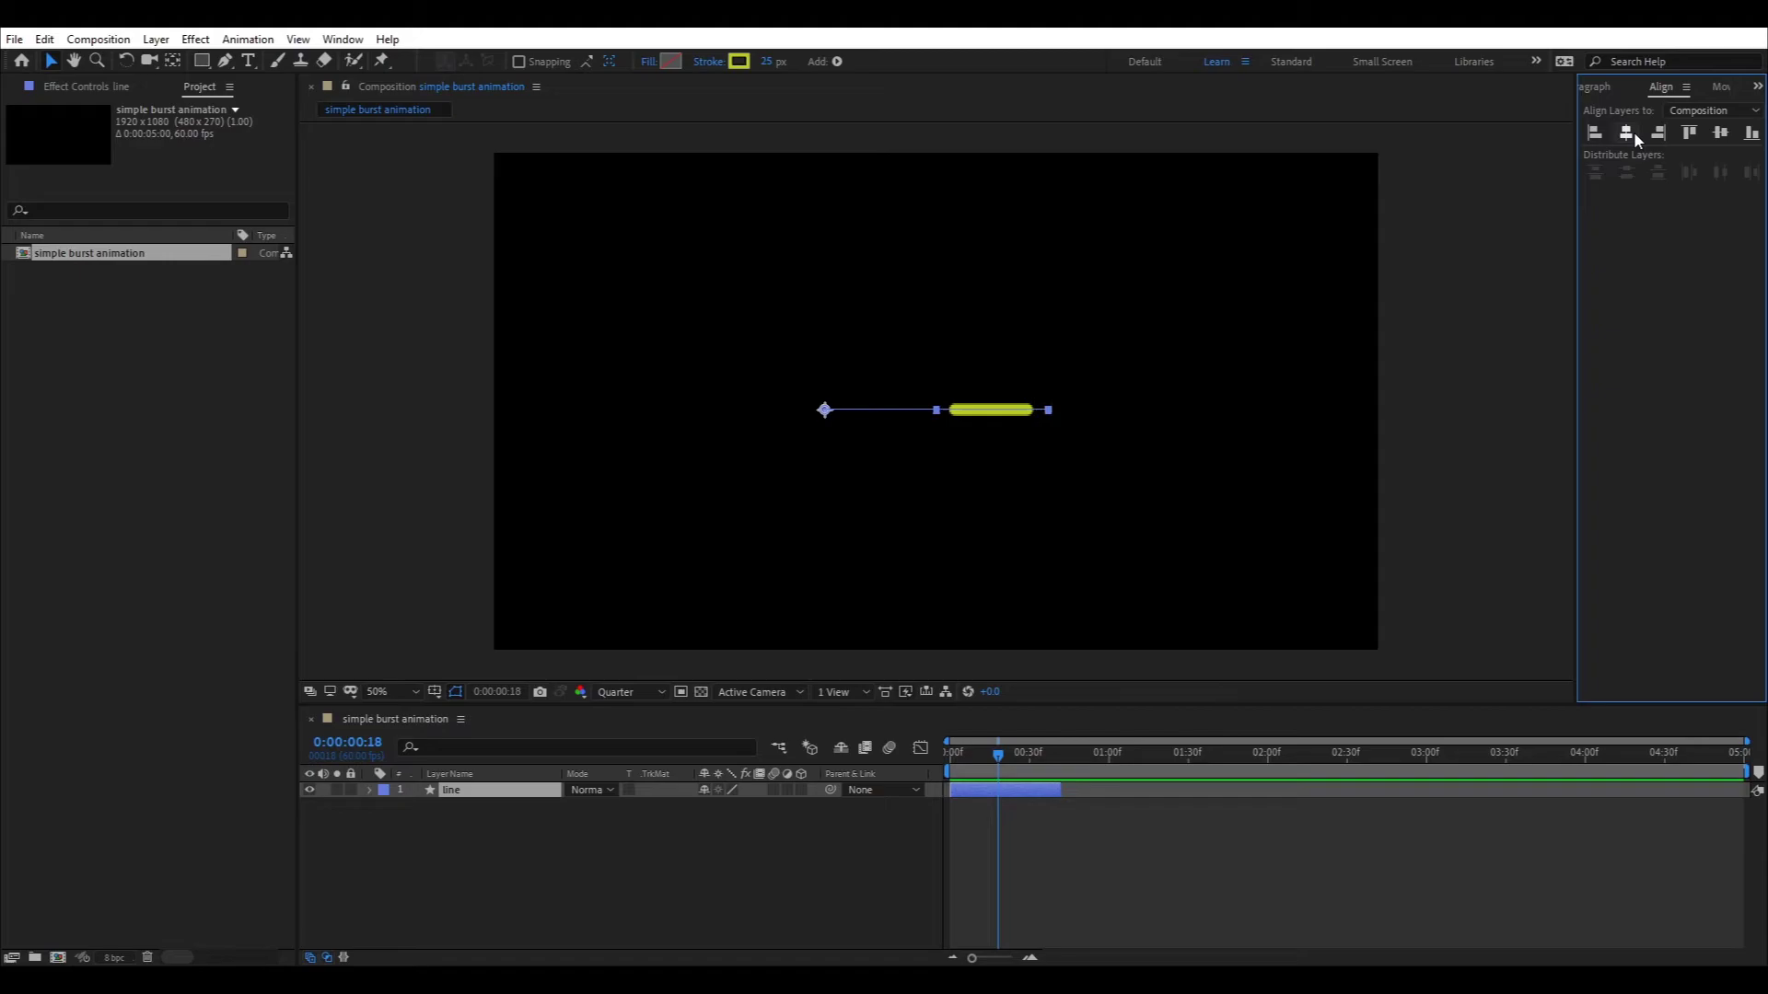
click(1717, 133)
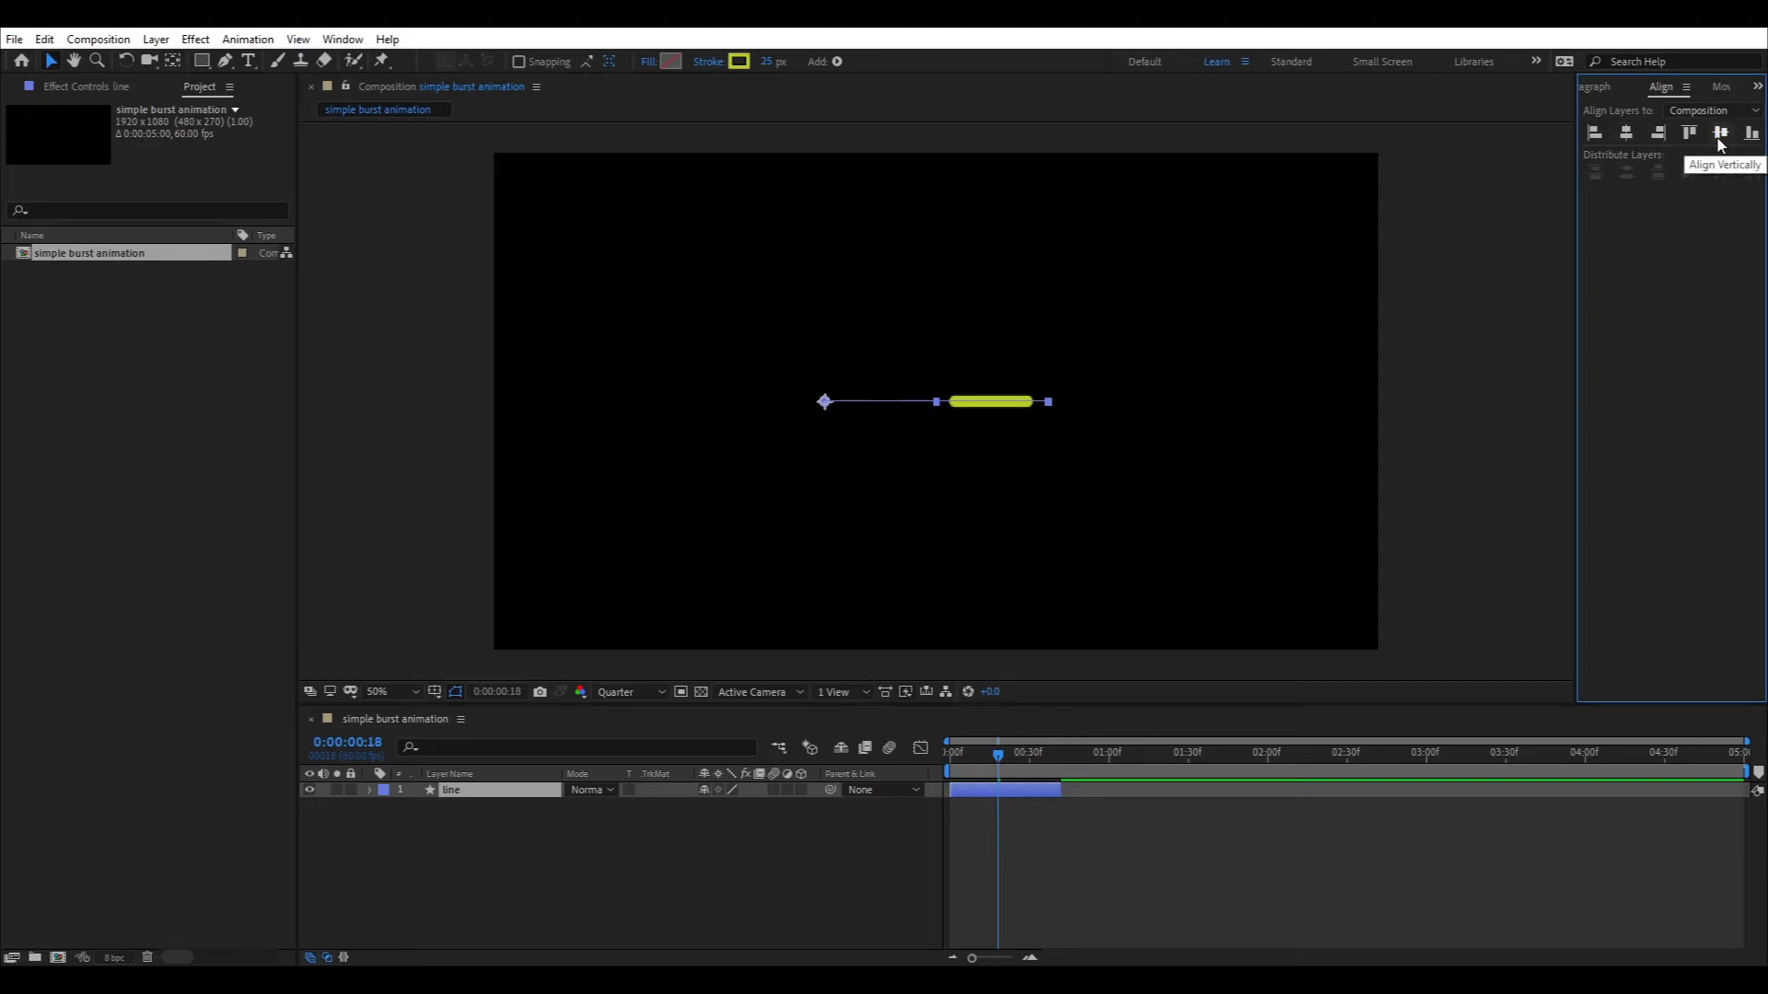
- Move the line so its inner end sits on the composition centre, using the Title/Action Safe guides temporarily
click(455, 691)
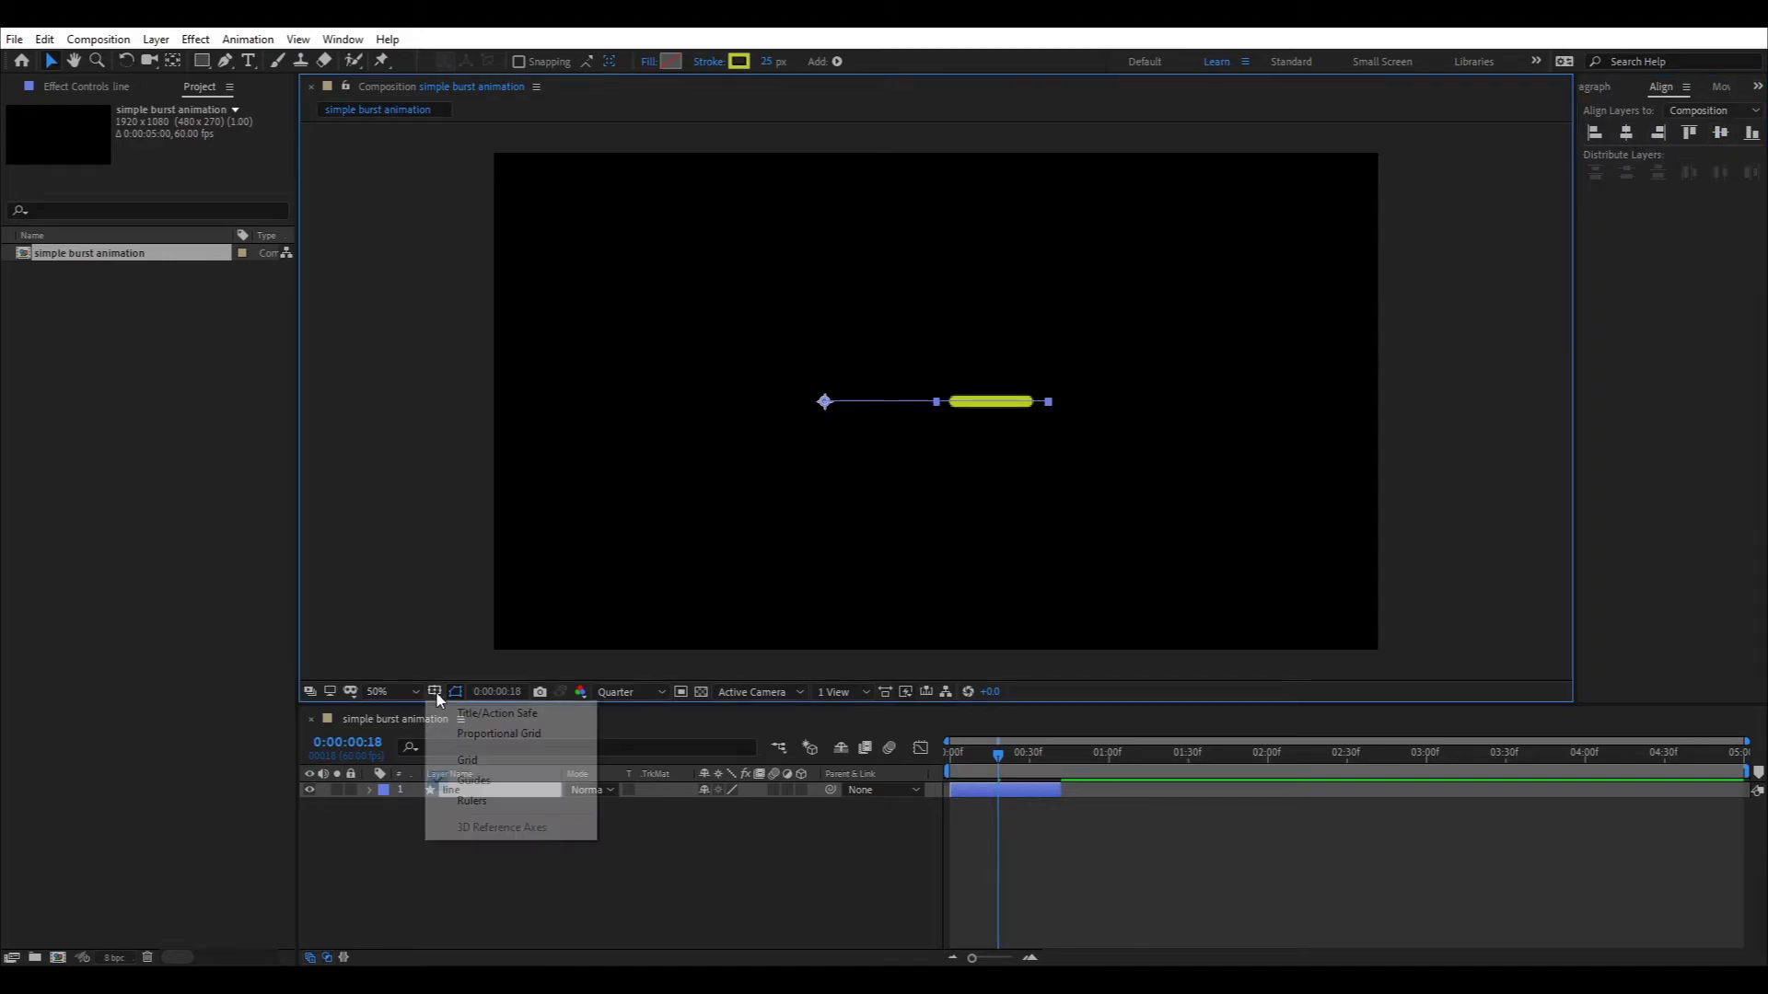
click(483, 712)
click(497, 790)
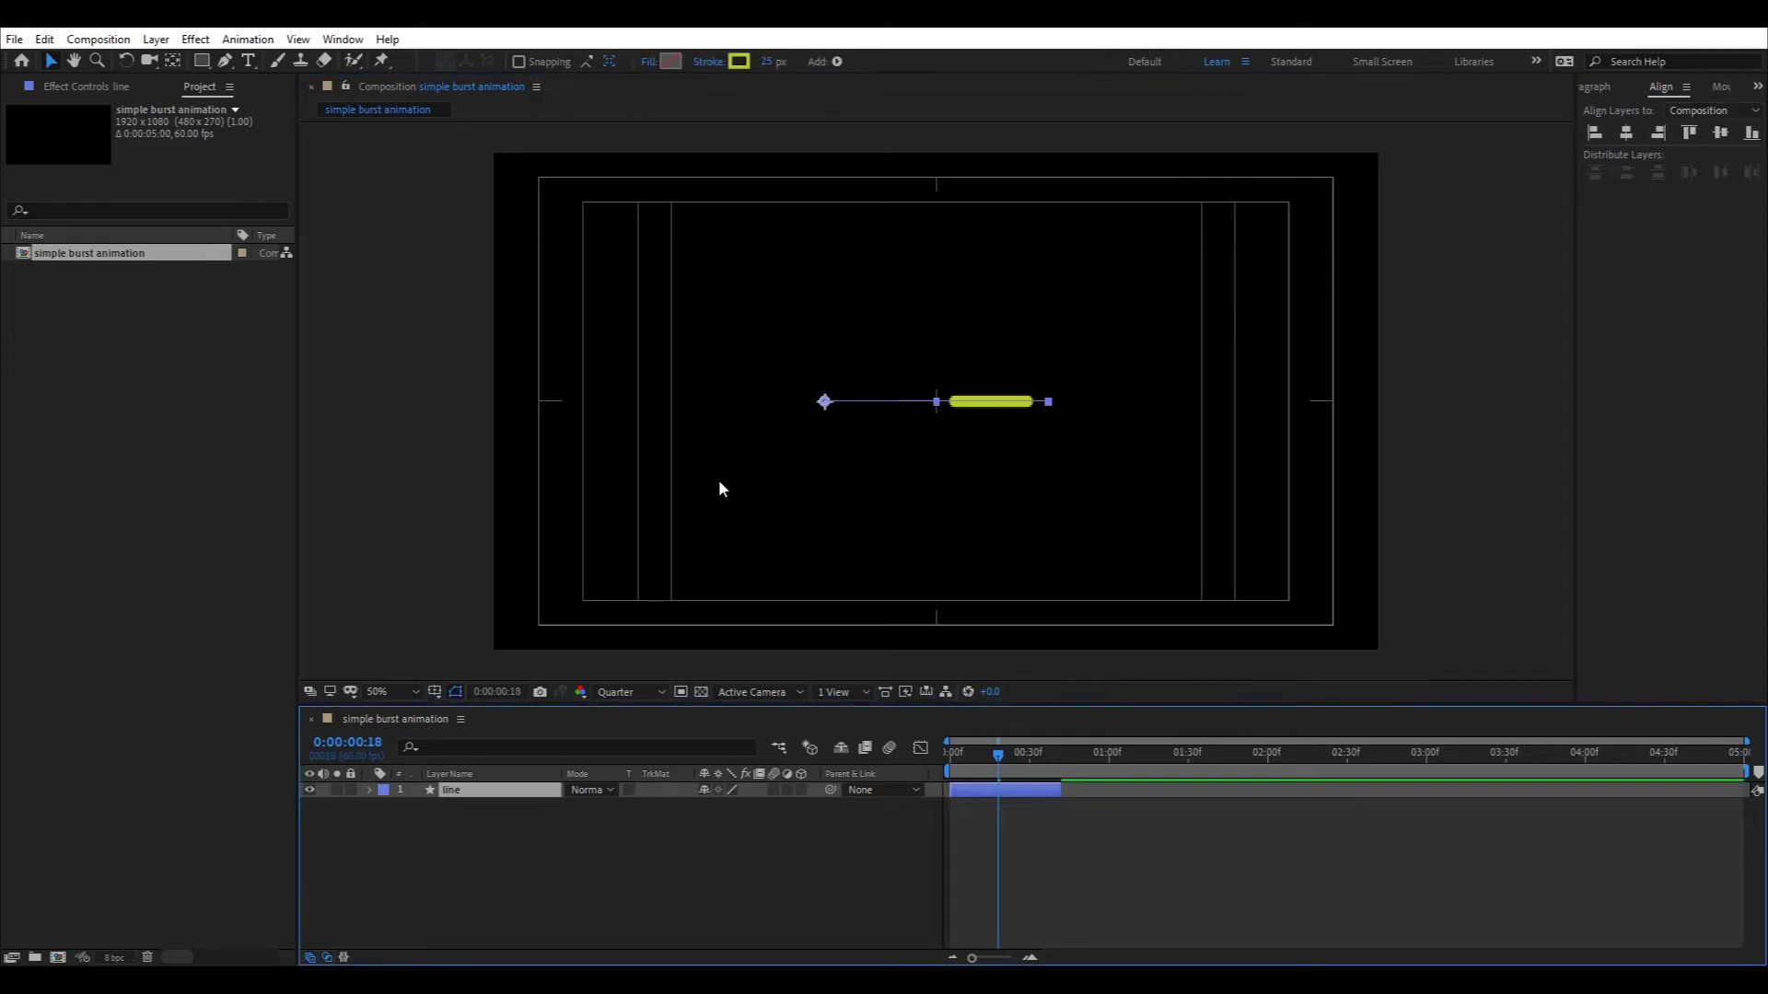
drag(825, 402, 936, 403)
key(apostrophe)
- Duplicate the line layer, rotate the copy 45° upward about the centre, and make its stroke blue
key(ctrl+d)
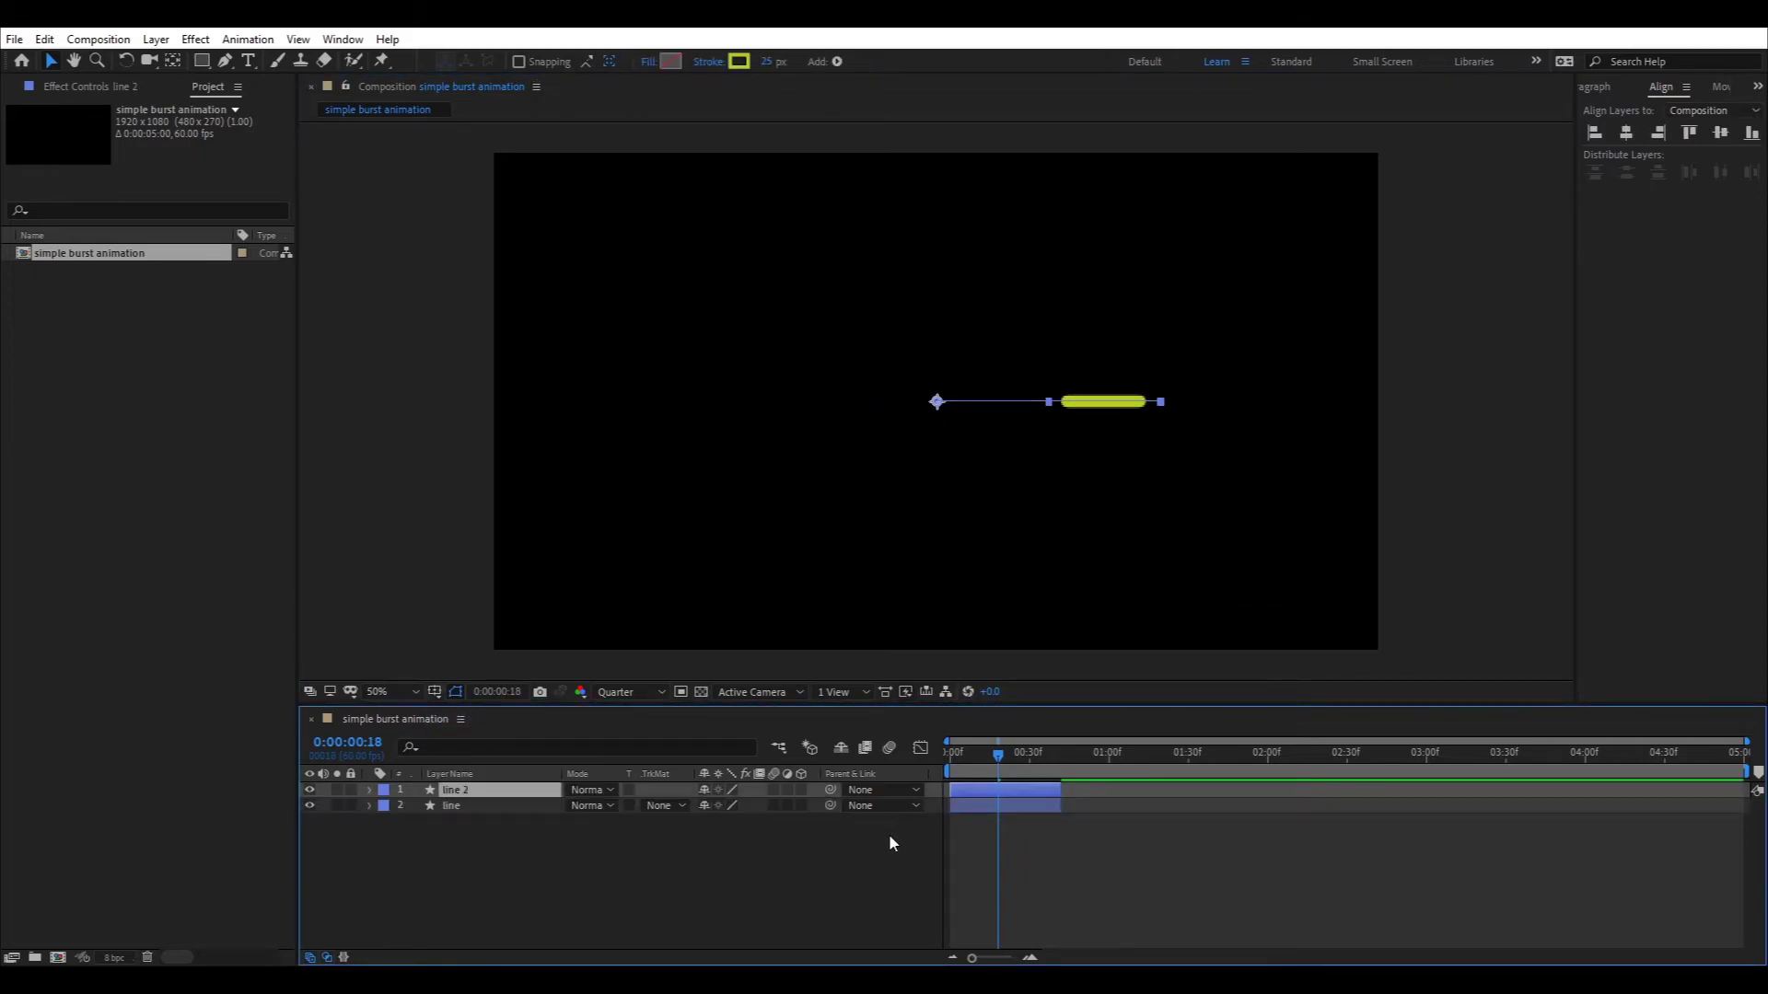
click(126, 60)
click(1116, 412)
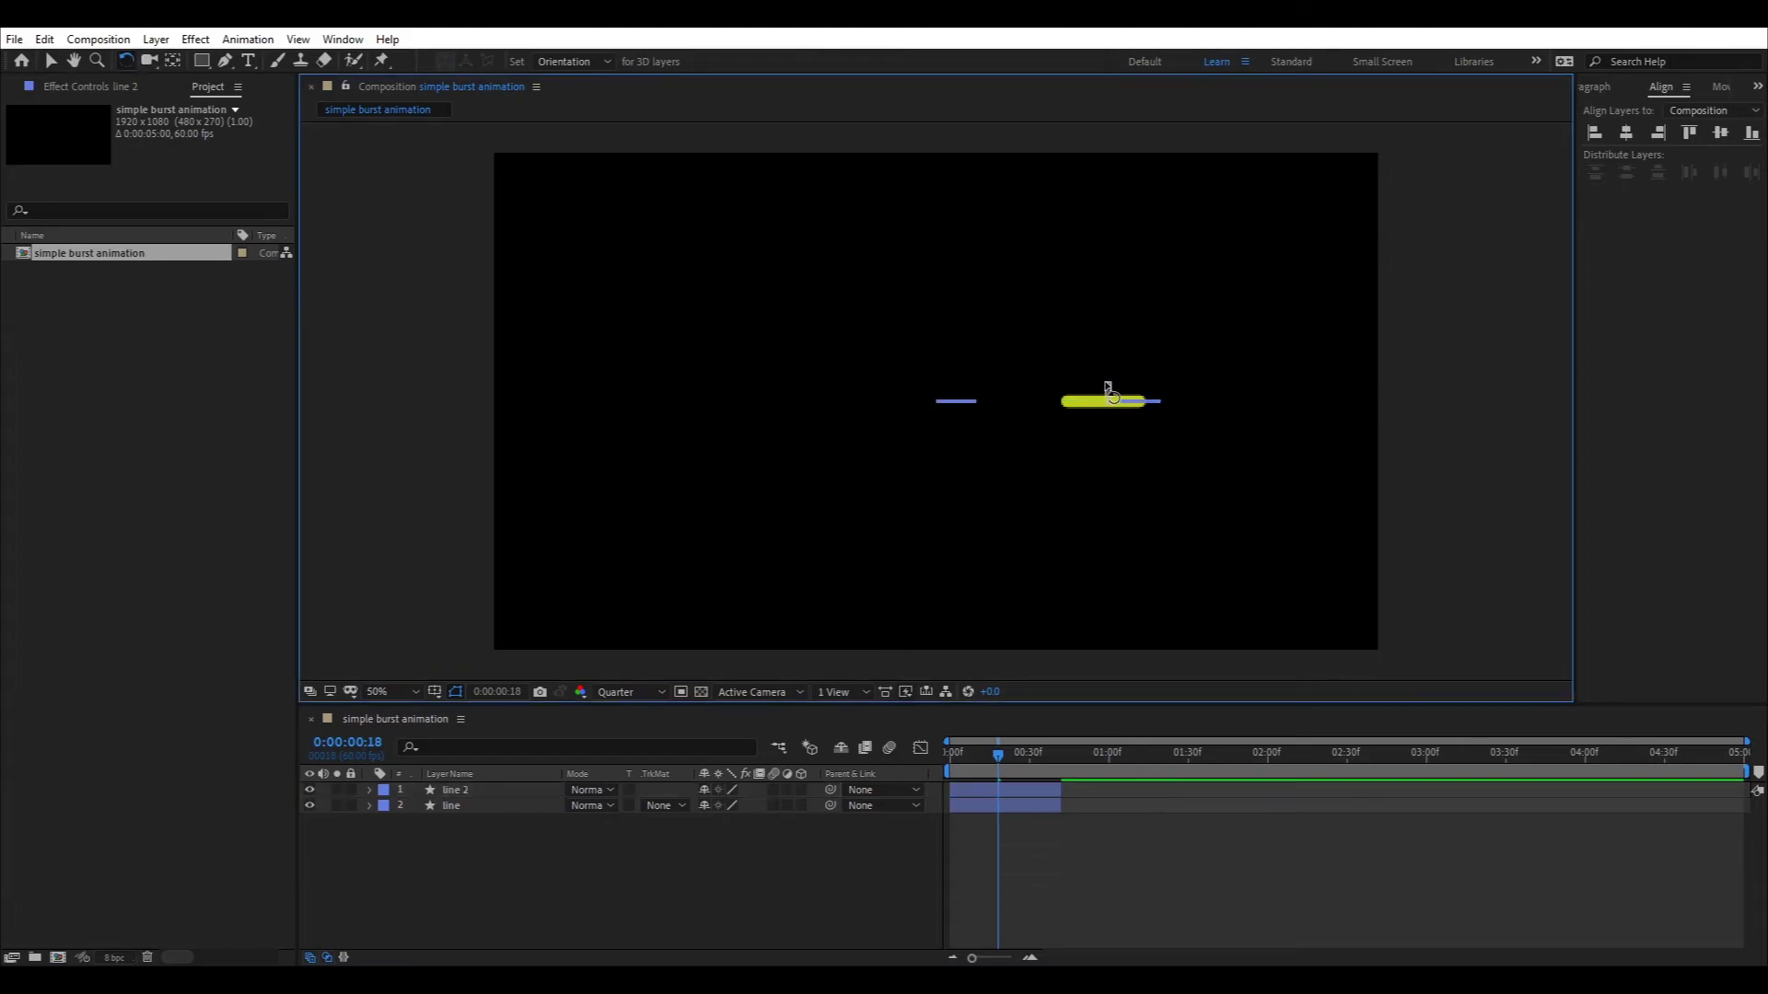
key(ctrl+a)
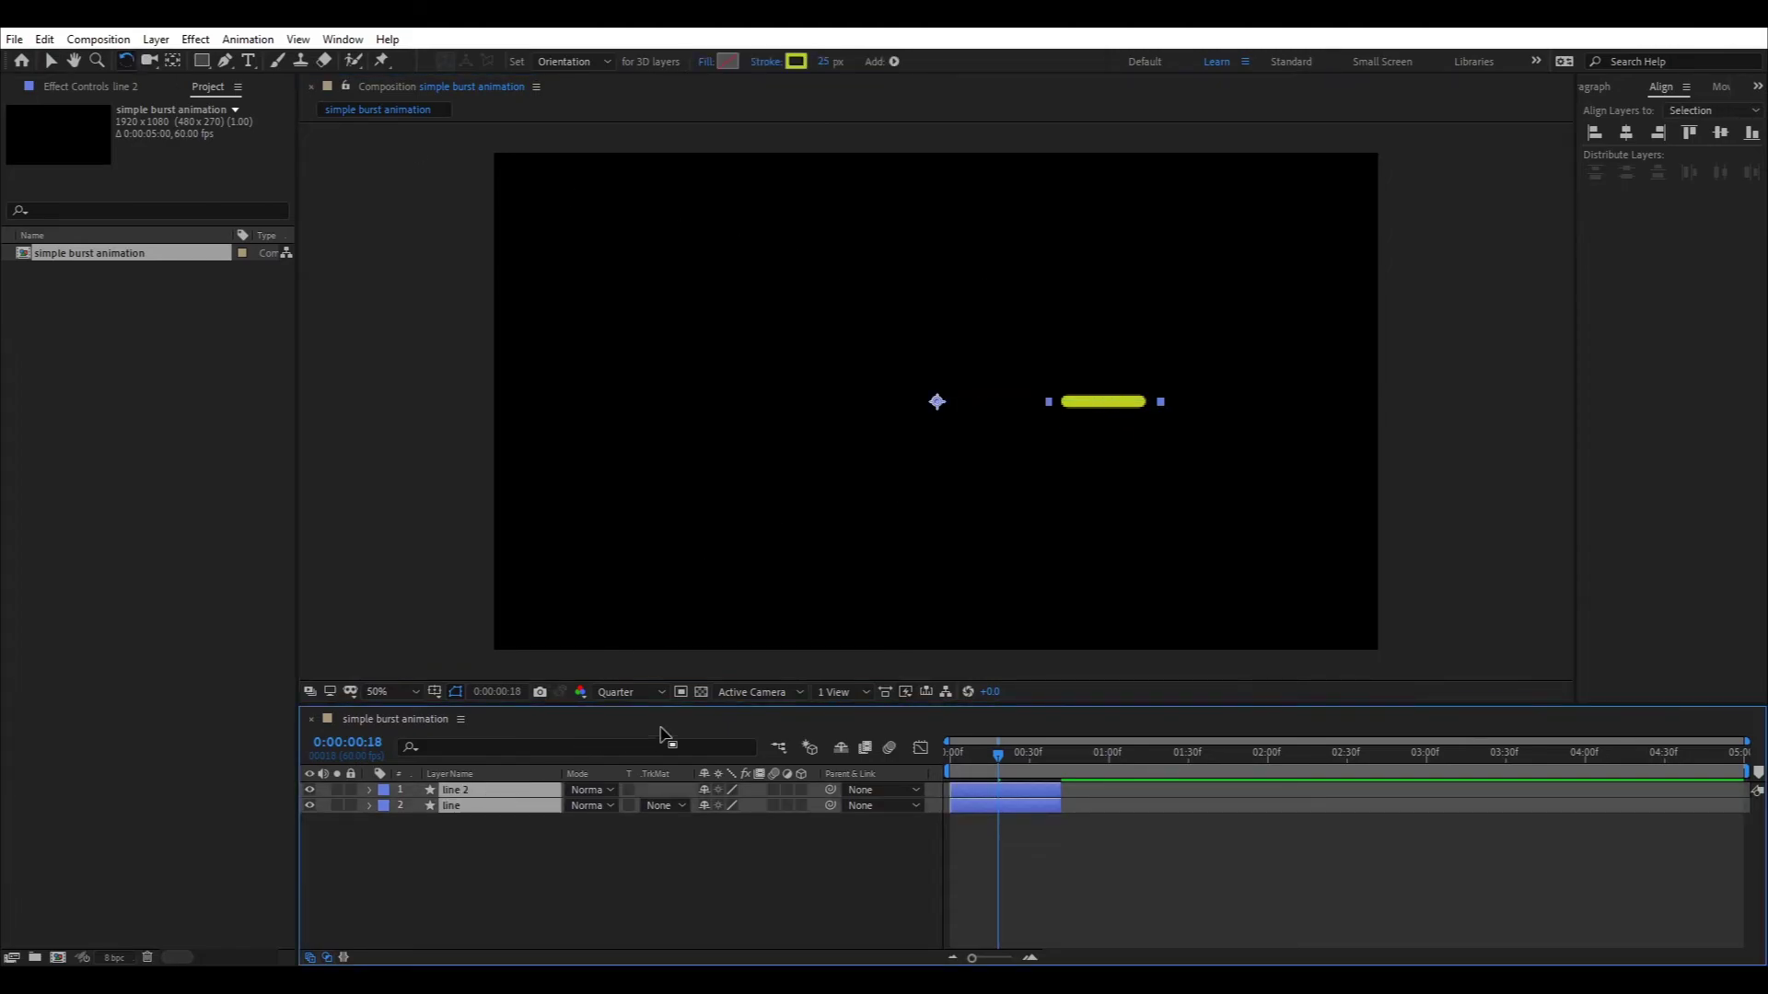
click(574, 876)
click(947, 411)
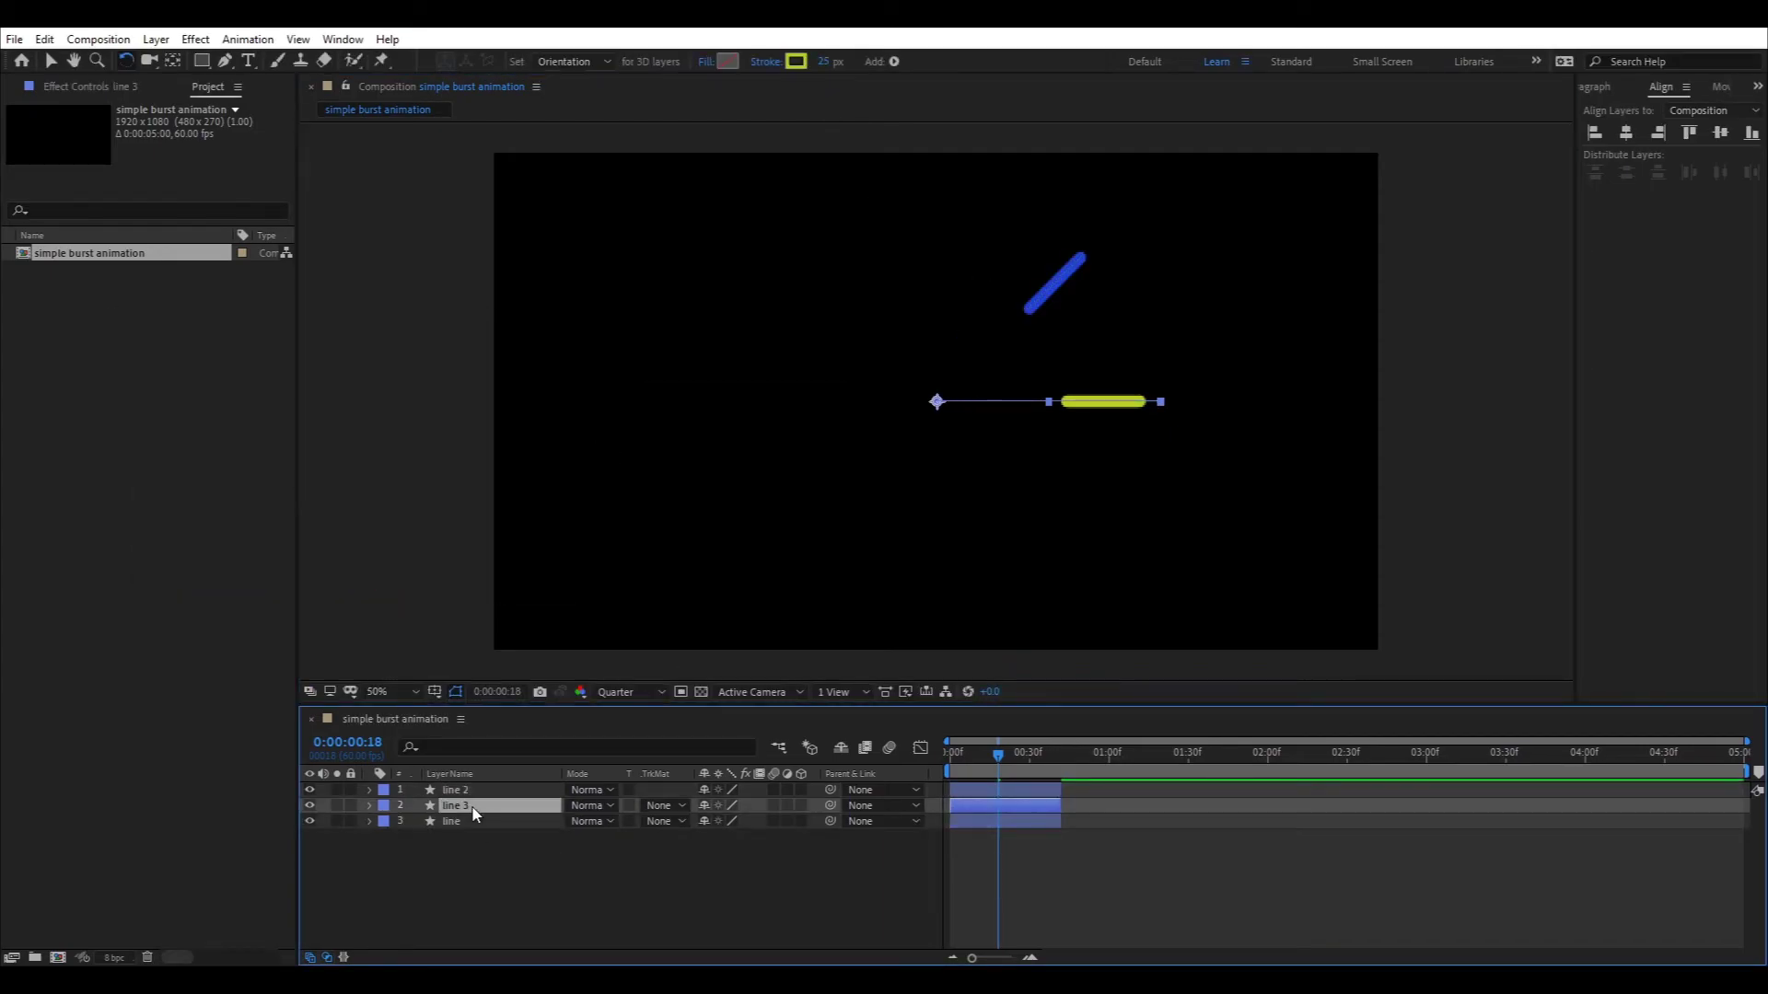
- Duplicate and rotate the yellow and blue lines into an eight-line burst at 45° intervals, and preview it
drag(474, 810, 472, 782)
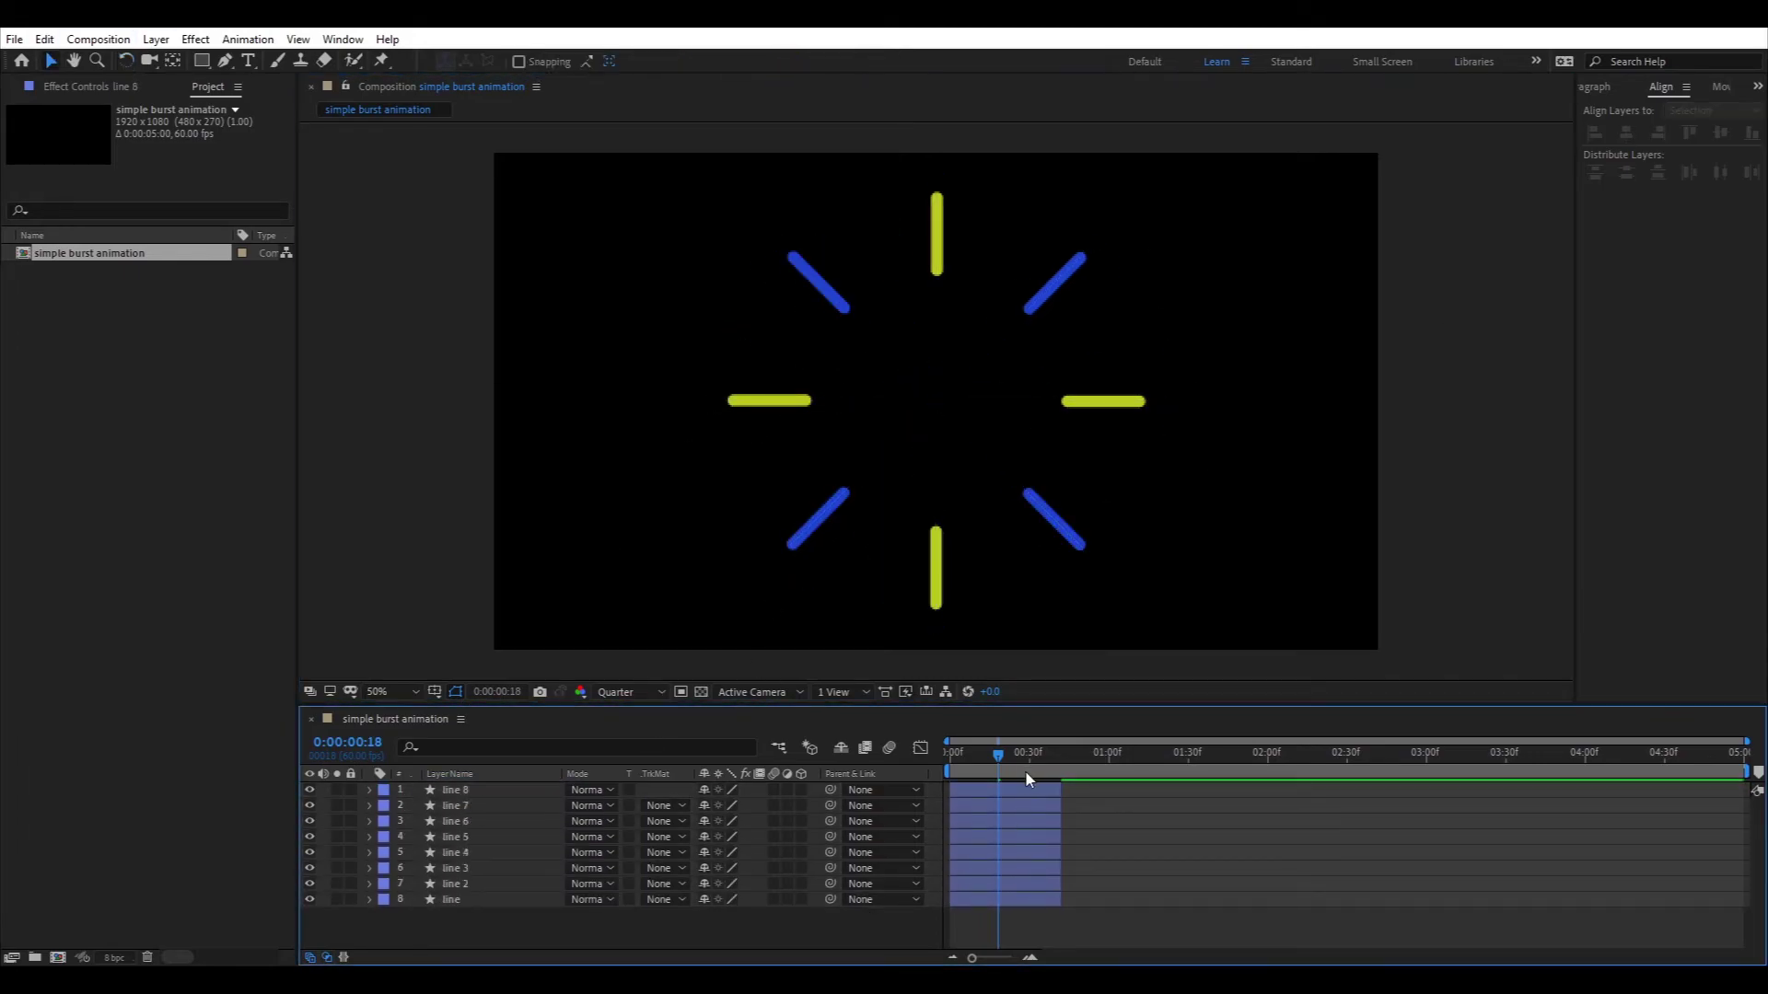
key(space)
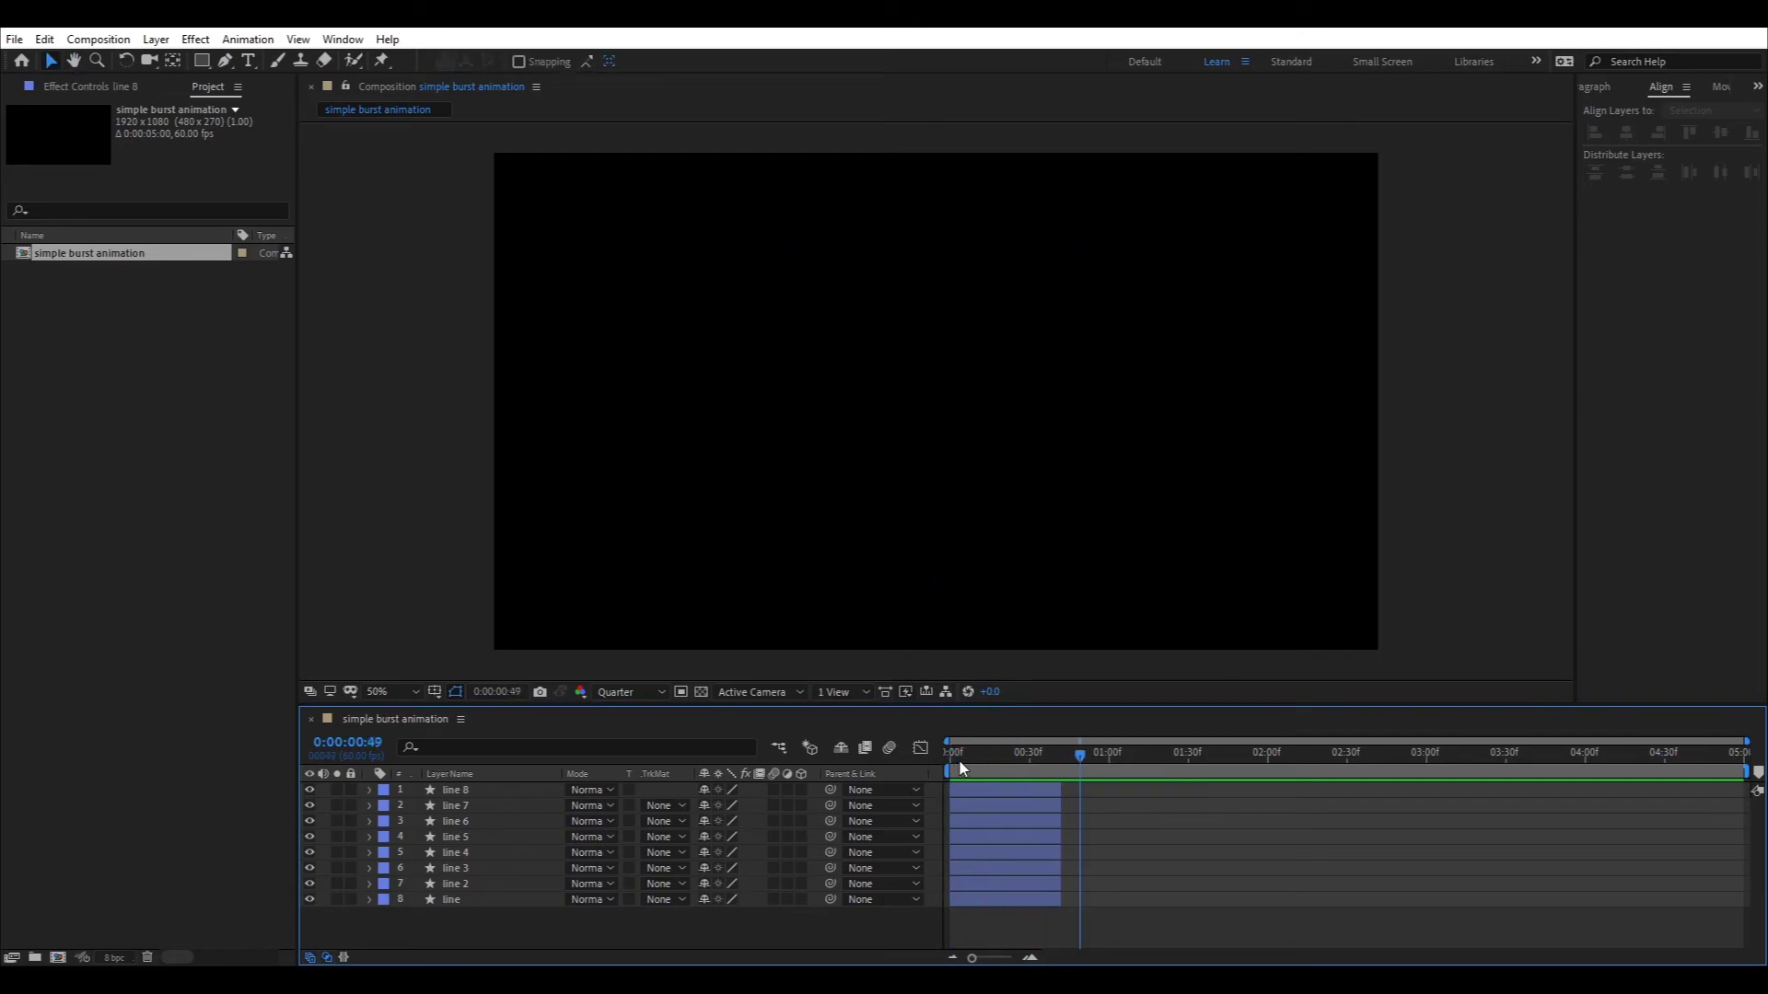
- Stagger line 2 through line 8 by five frames each, from 0:00:00:05 to 0:00:00:35, and preview the burst
mouse_move(960, 762)
mouse_down()
mouse_move(976, 775)
mouse_move(990, 759)
mouse_up()
click(980, 886)
key([)
click(987, 868)
key([)
click(1000, 852)
key([)
drag(990, 756, 1153, 797)
click(1013, 836)
key([)
key(ctrl+Up)
key(bracketleft)
click(1050, 904)
key(space)
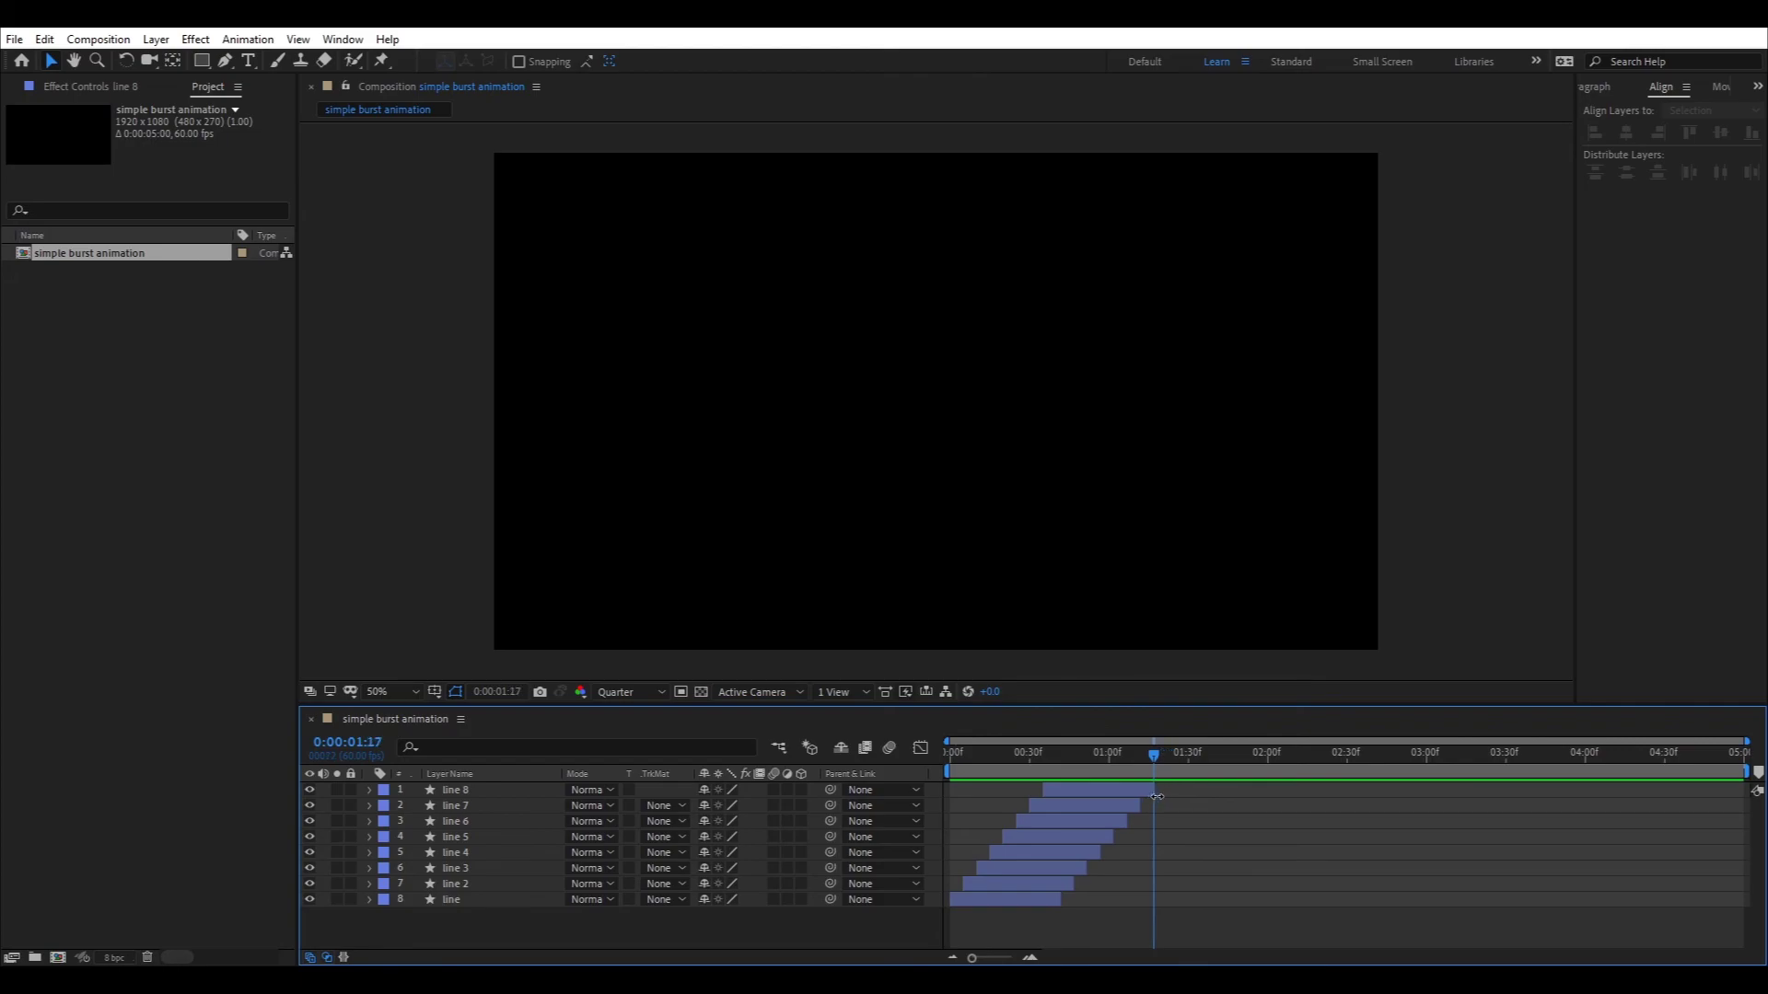
- End the work area at 0:00:01:17, trim the composition to it, and play the result
key(n)
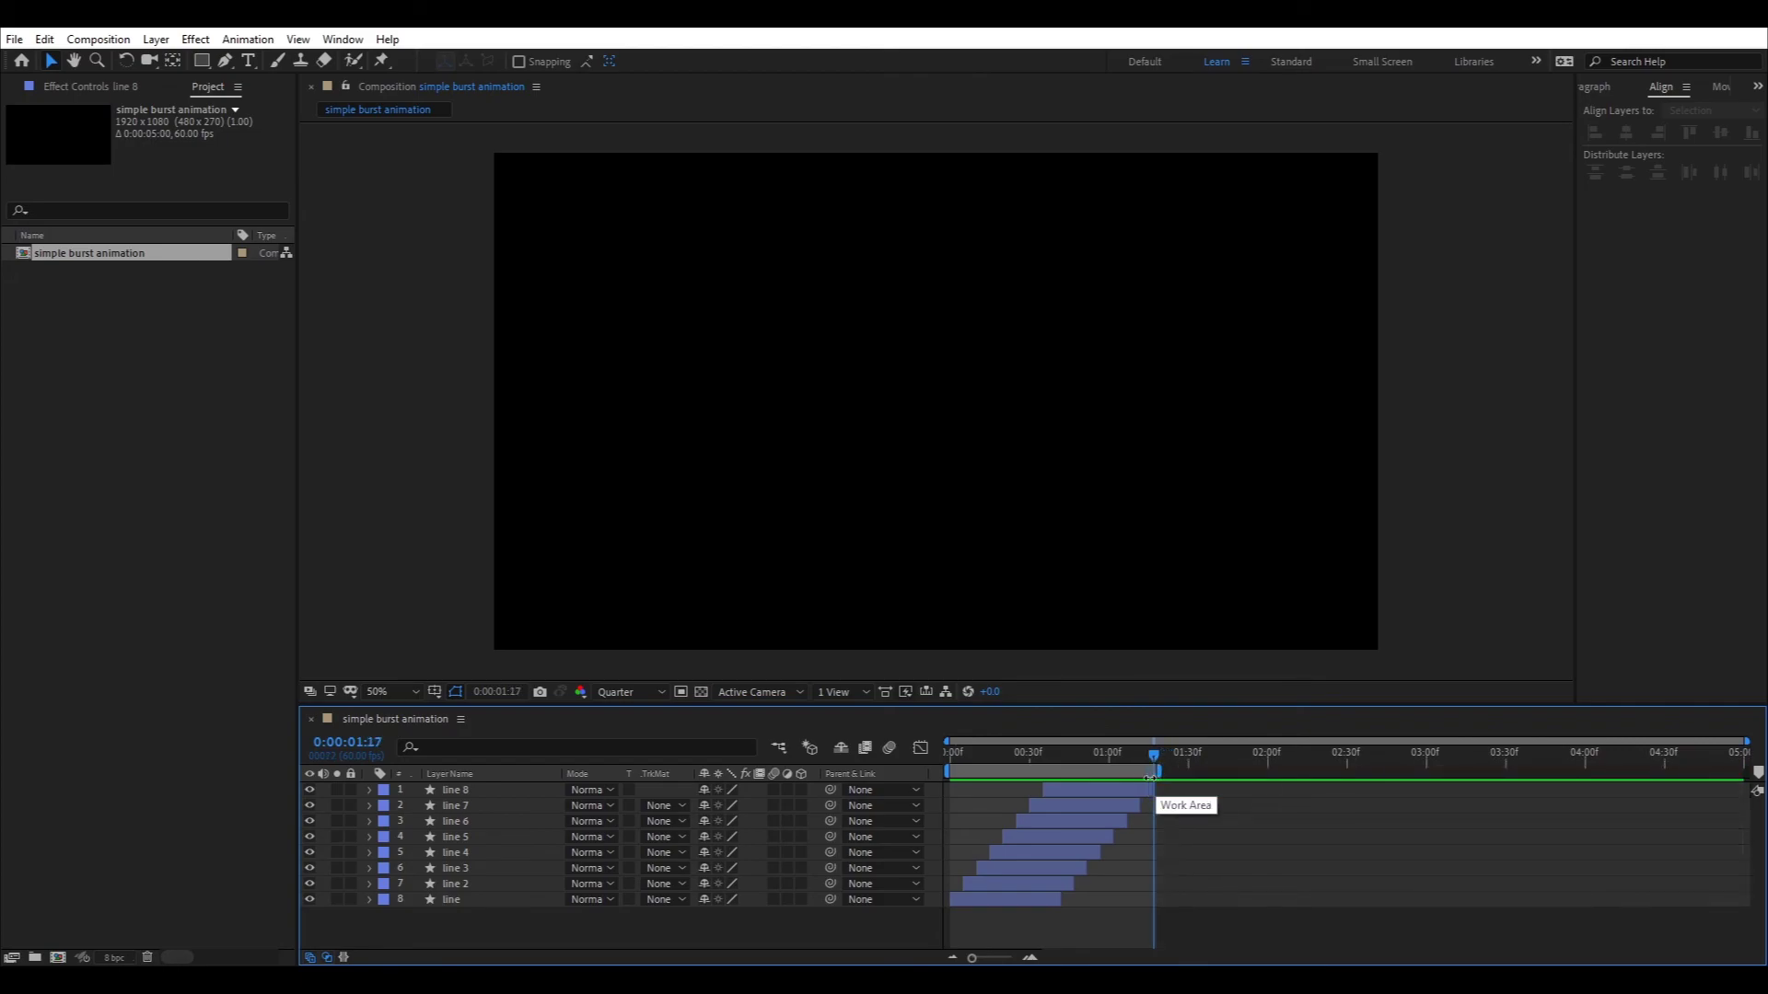
right_click(1132, 780)
click(1188, 828)
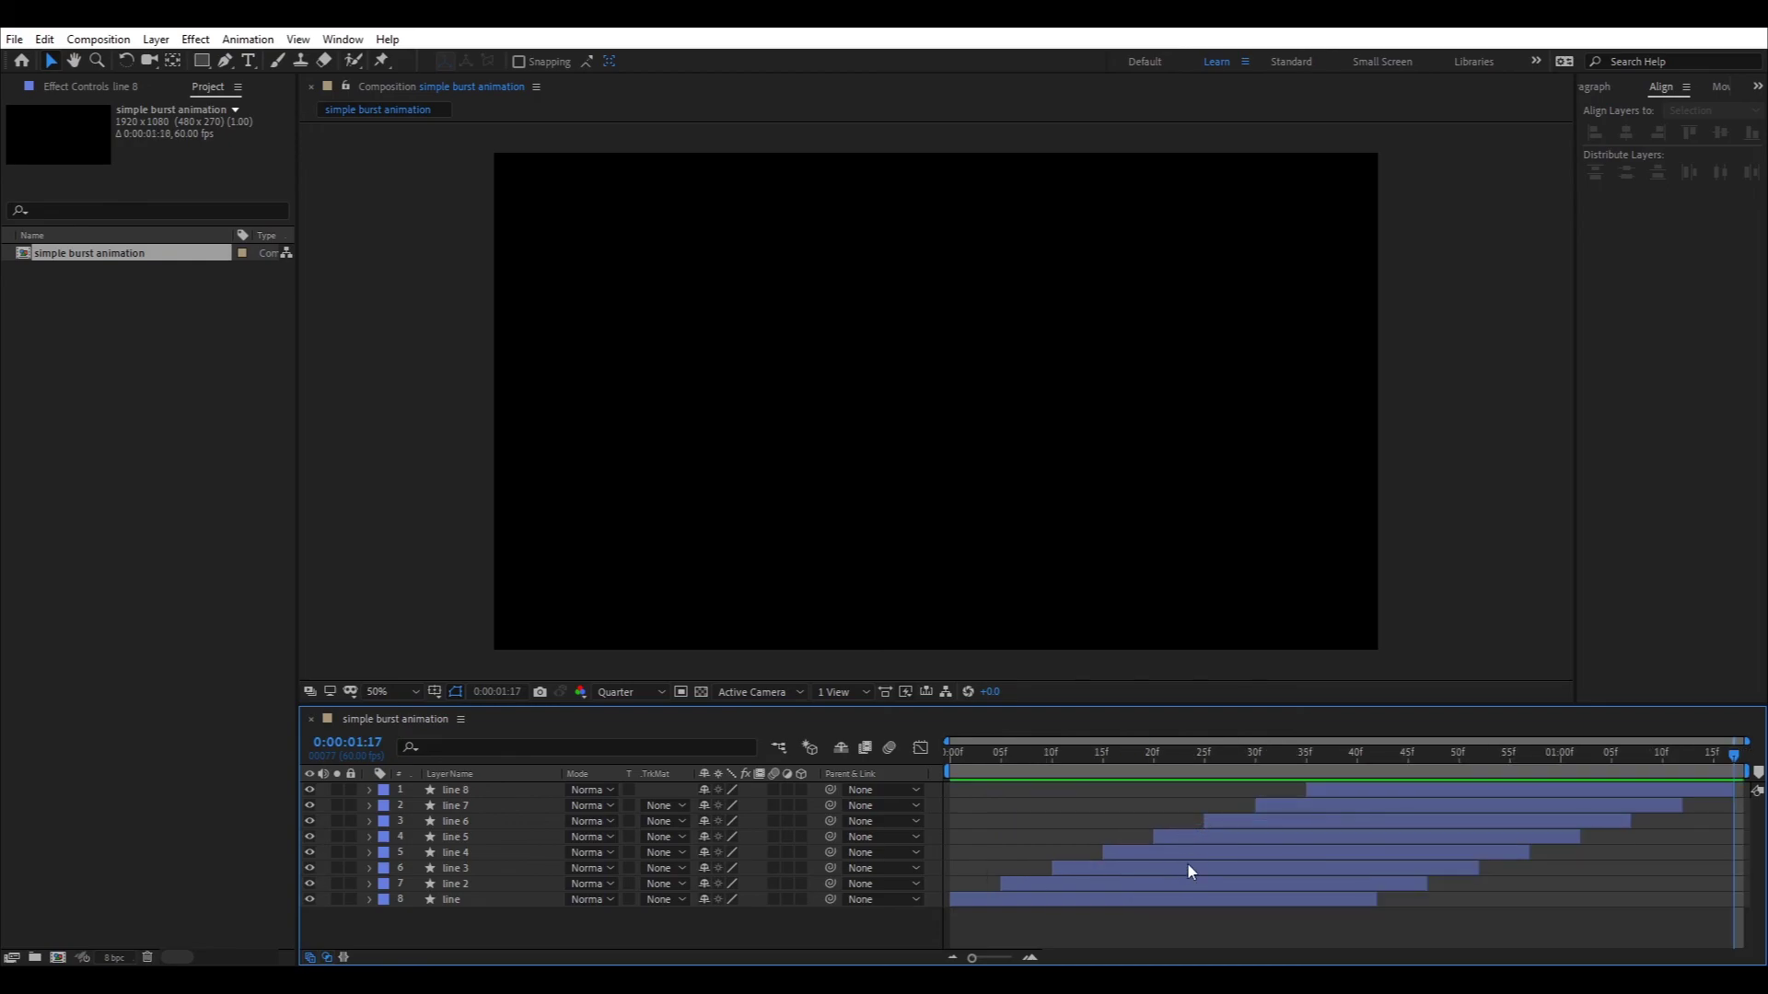
key(space)
- Enable motion blur for the composition and for all eight line layers
click(889, 748)
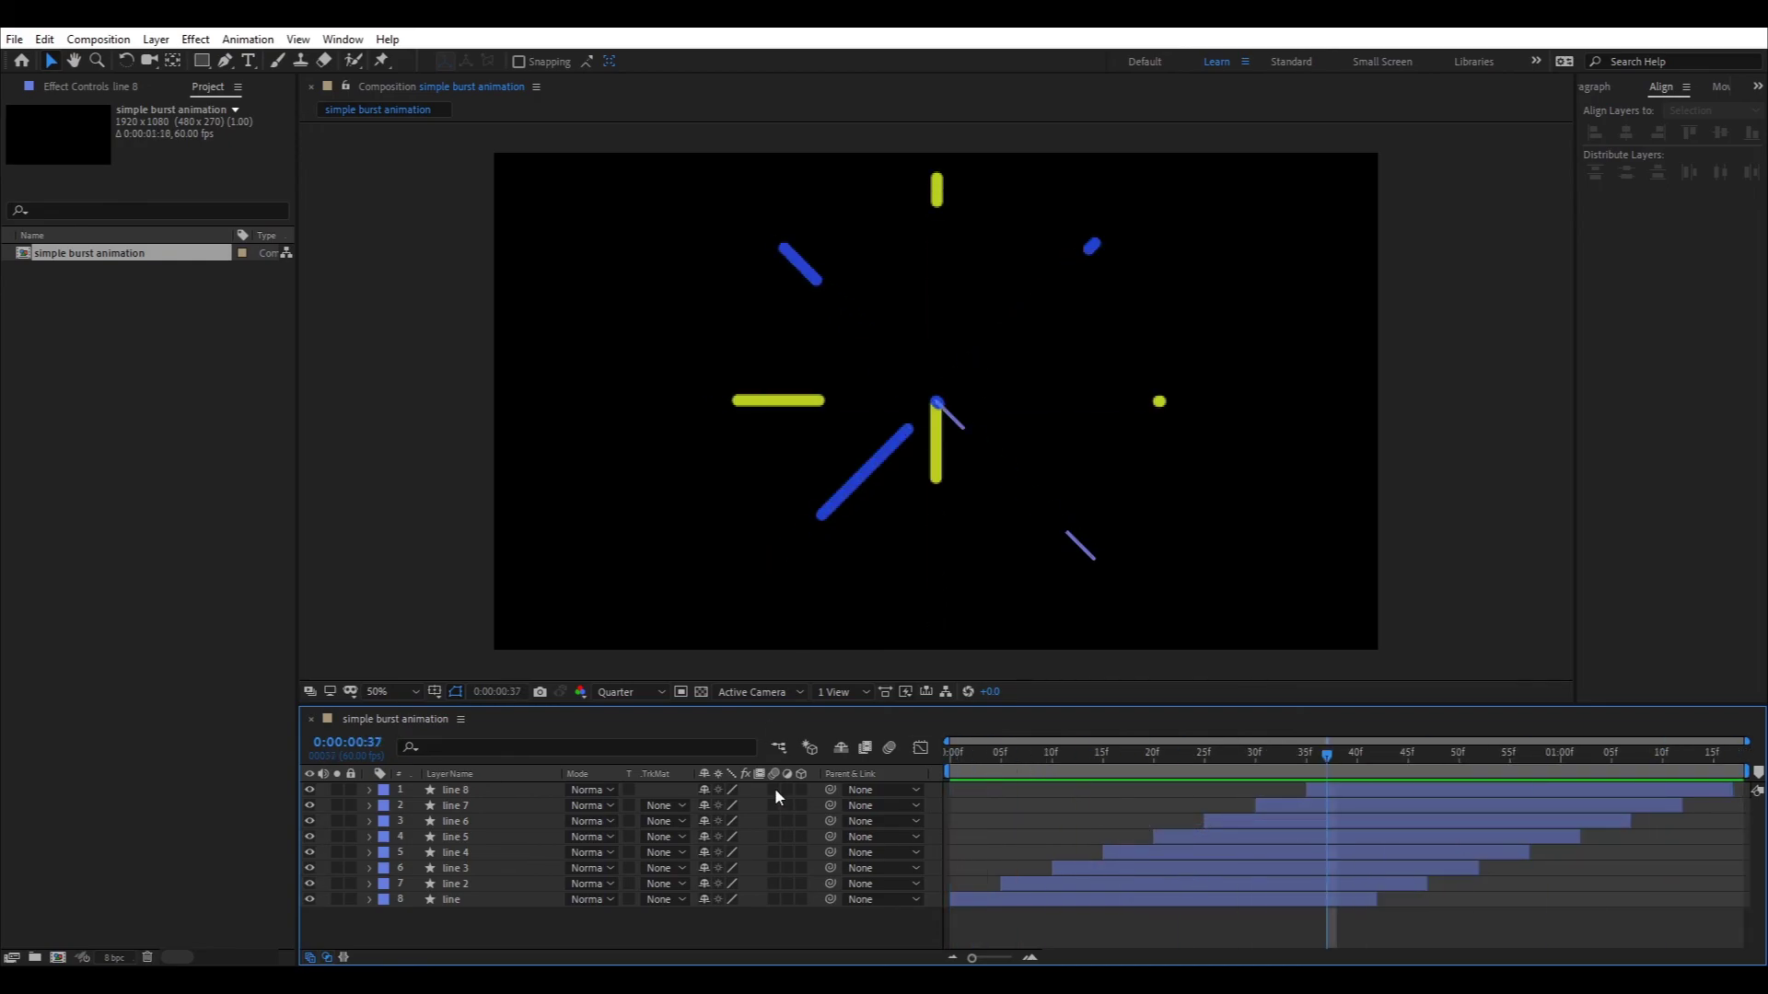
click(773, 789)
click(774, 805)
click(774, 898)
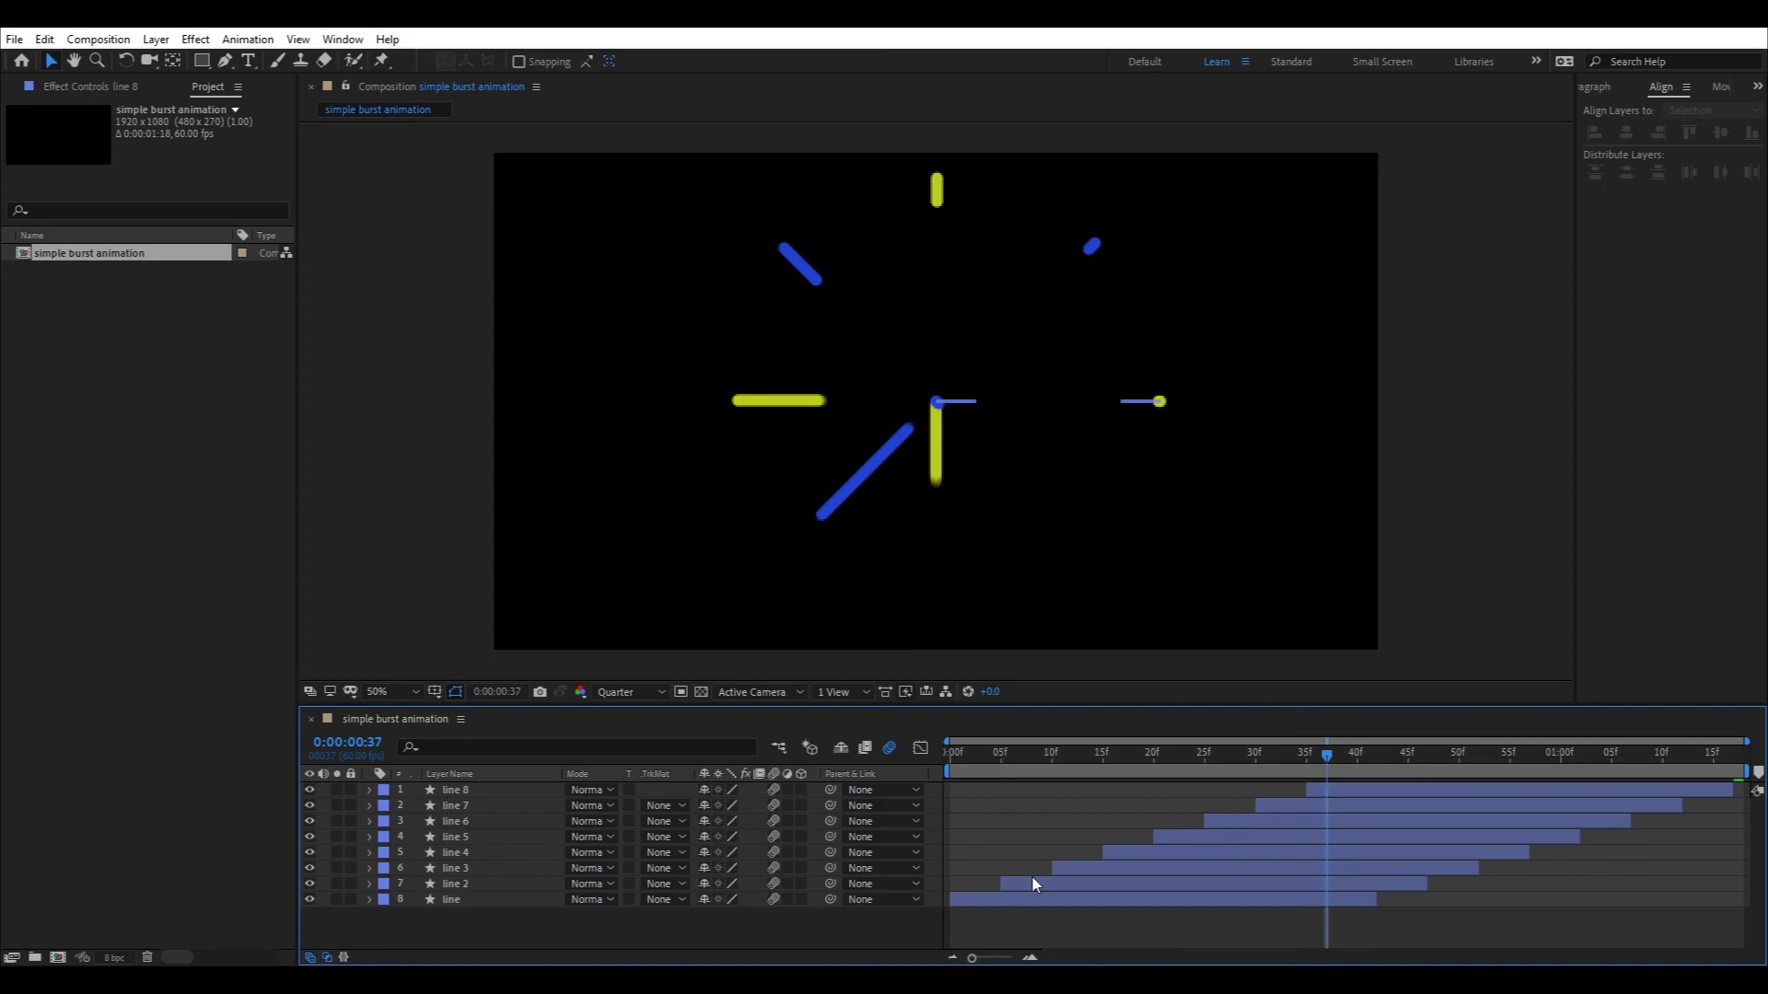
- Play back the motion-blurred burst from the beginning of the composition
click(949, 768)
click(949, 768)
key(space)
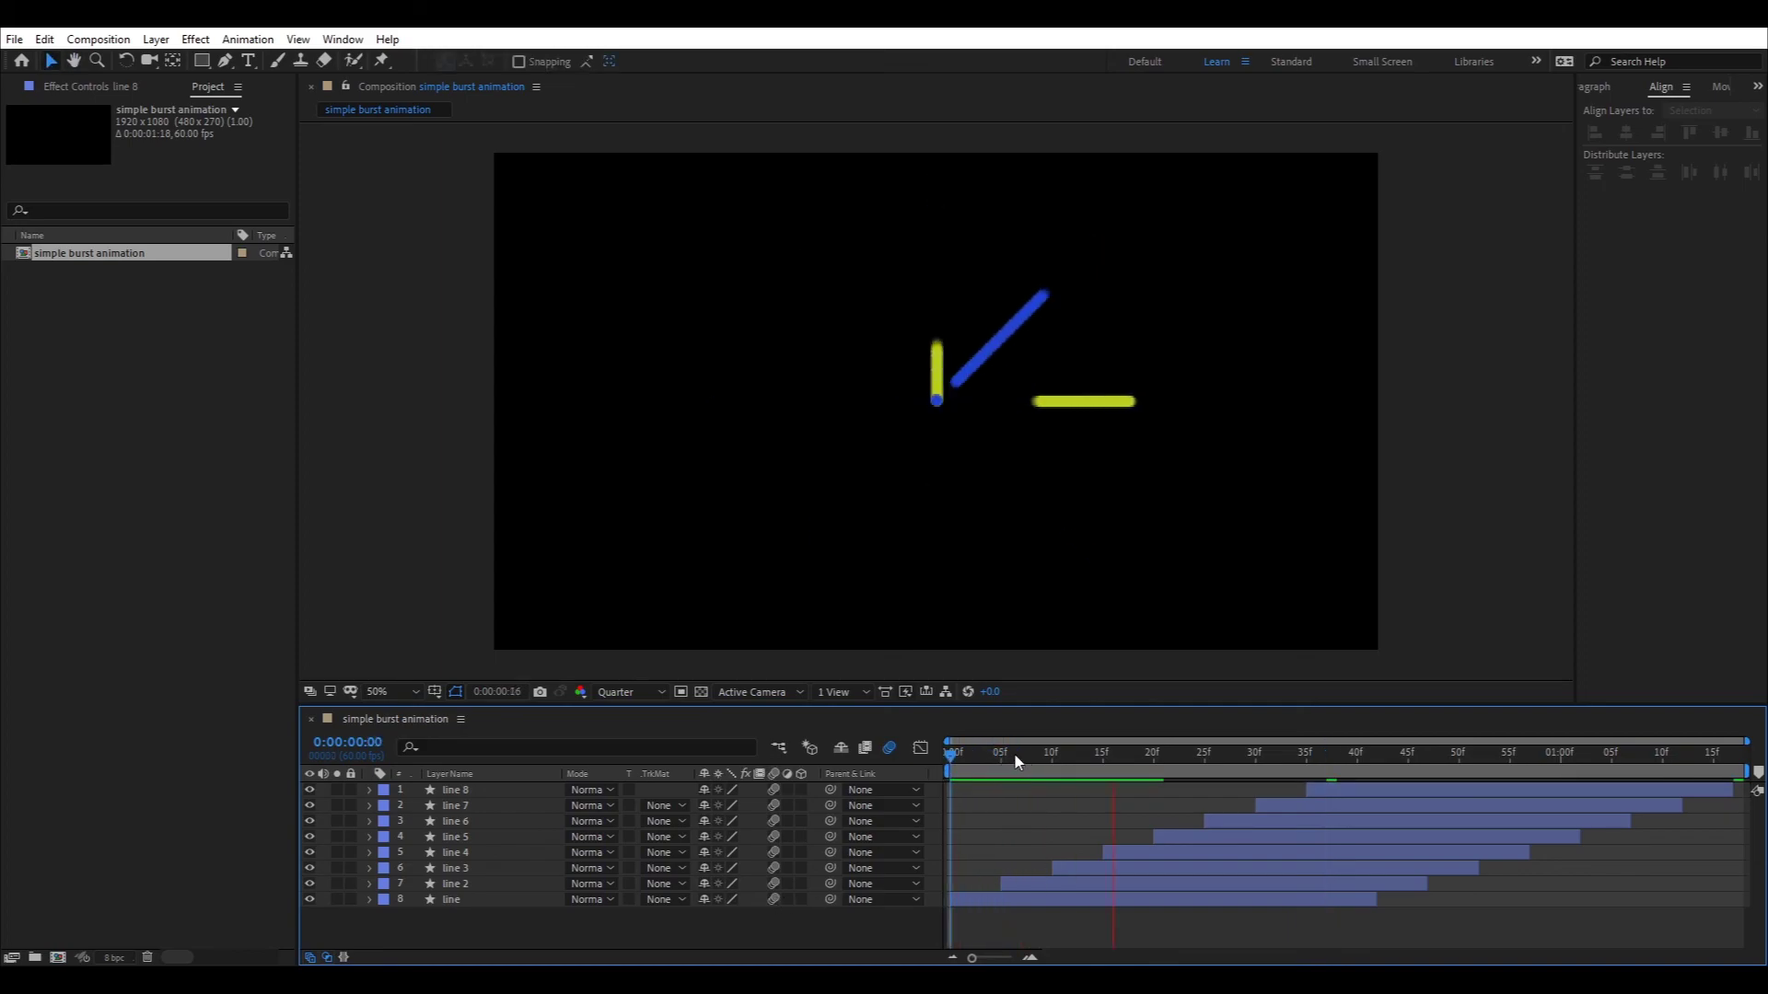